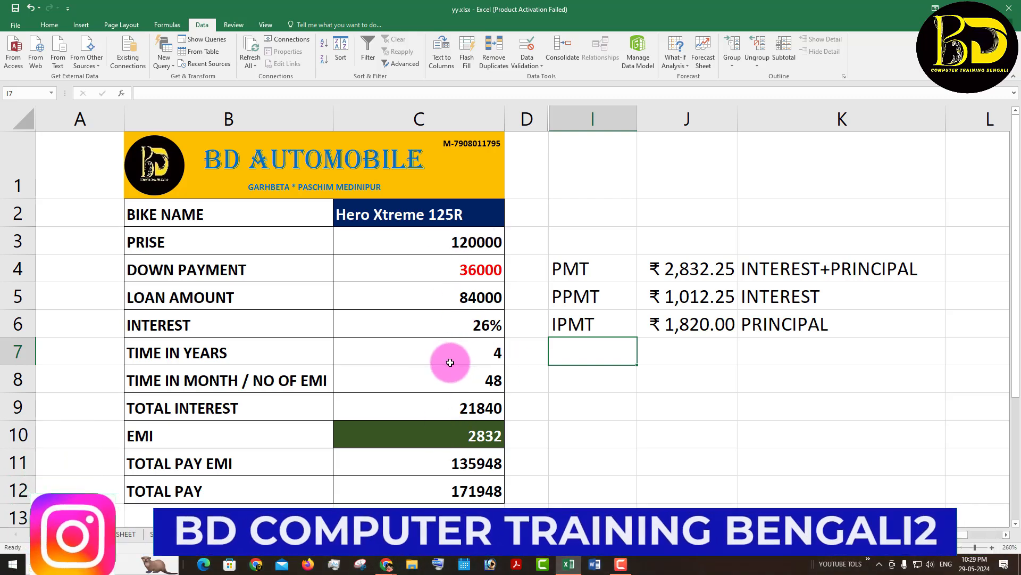
Look over the PMT, PPMT and IPMT function labels in I4:I6.
click(611, 406)
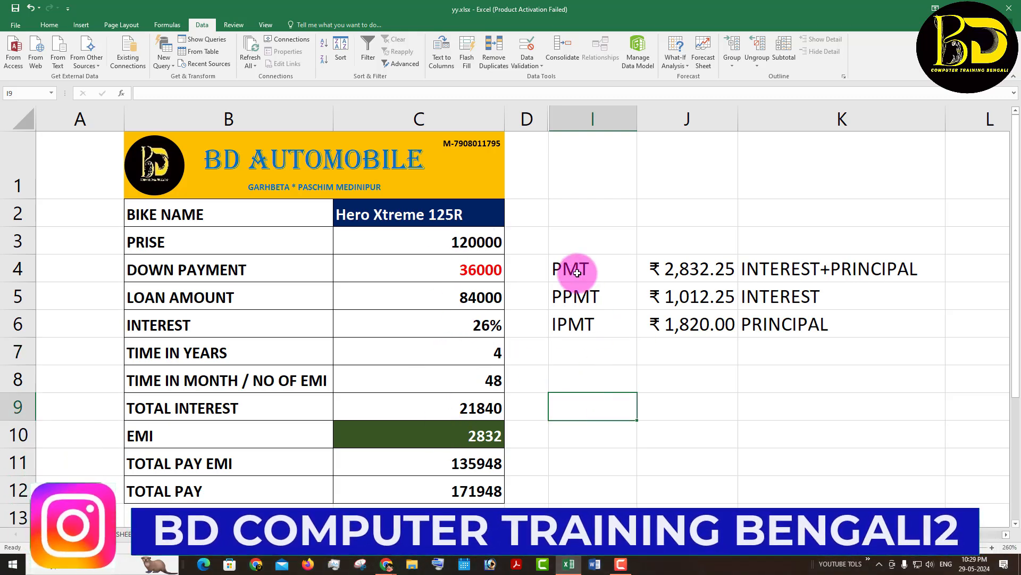
drag(581, 266, 579, 350)
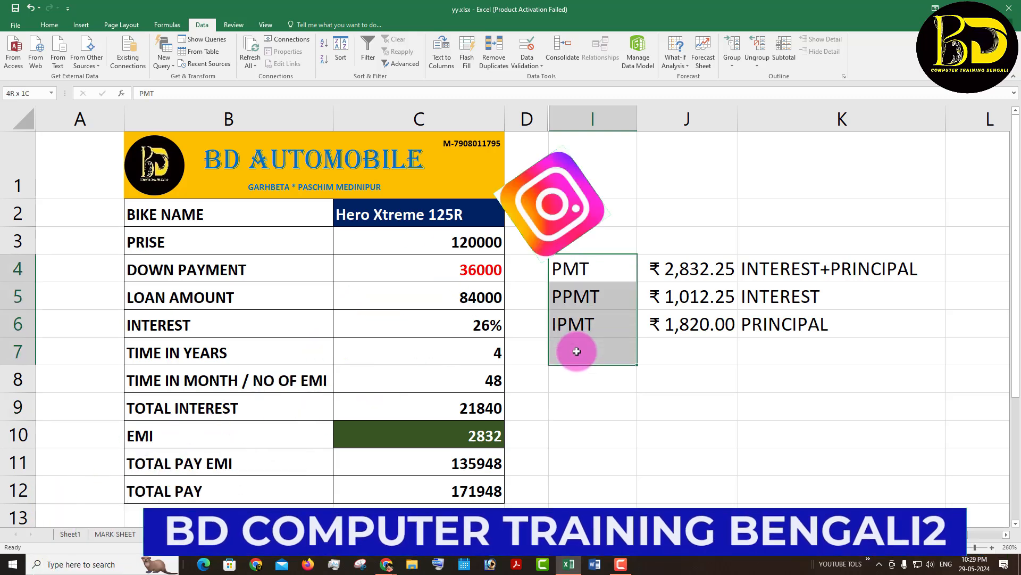
click(588, 460)
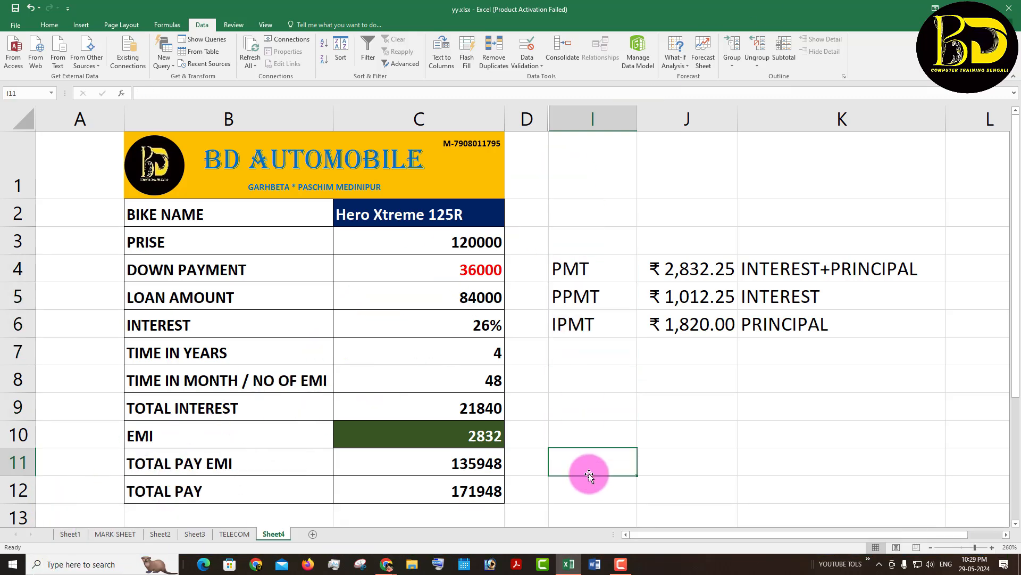
click(578, 270)
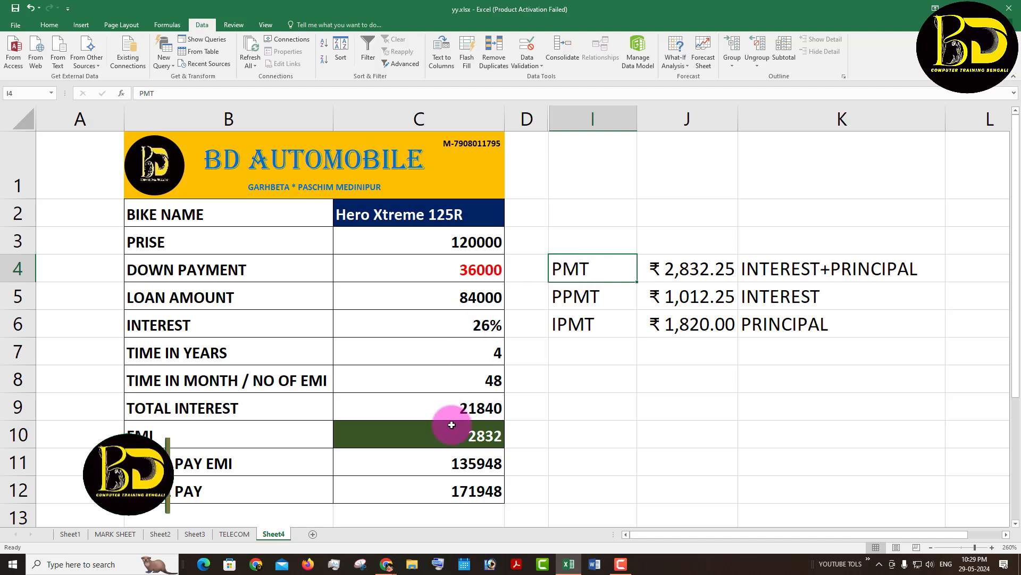
click(582, 295)
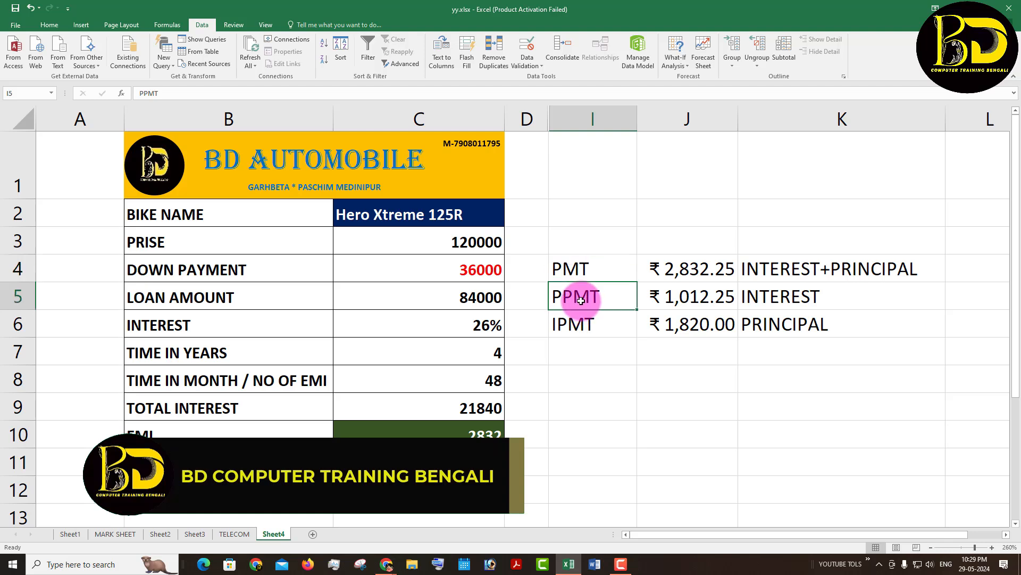
click(572, 327)
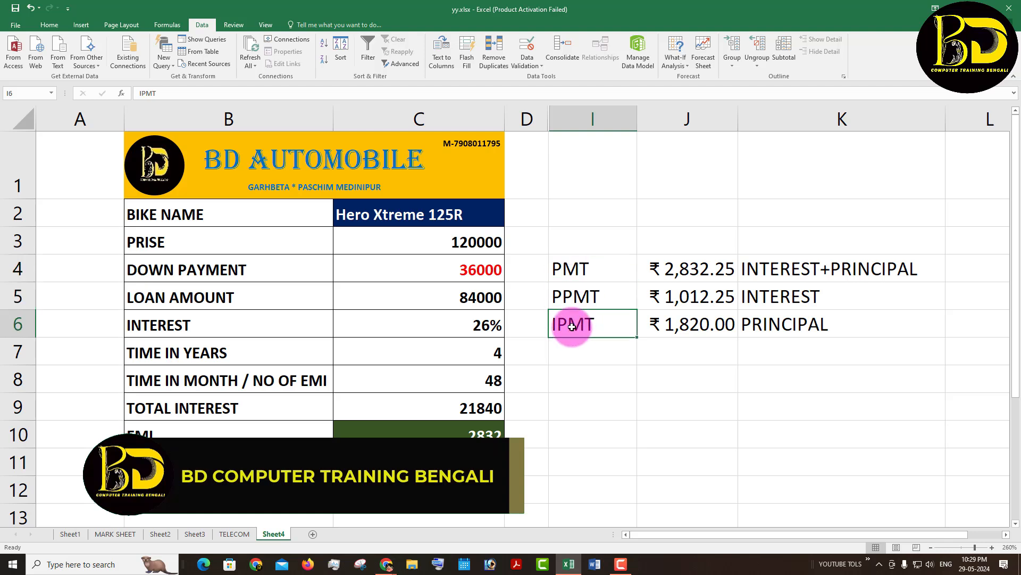
click(601, 353)
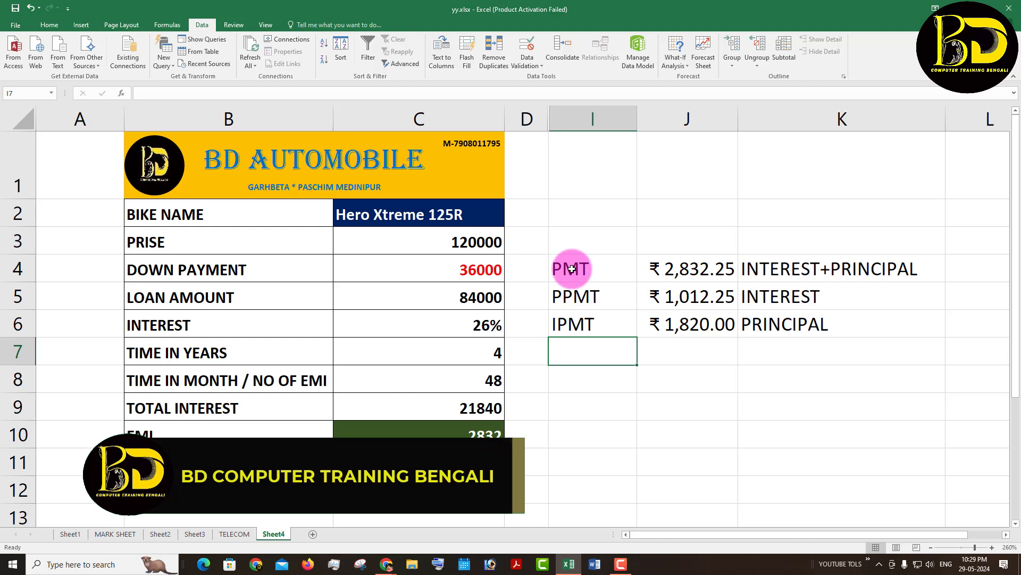
Compare the PMT, PPMT and IPMT labels with their descriptions in K4:K6, and examine the EMI label in B10.
click(572, 269)
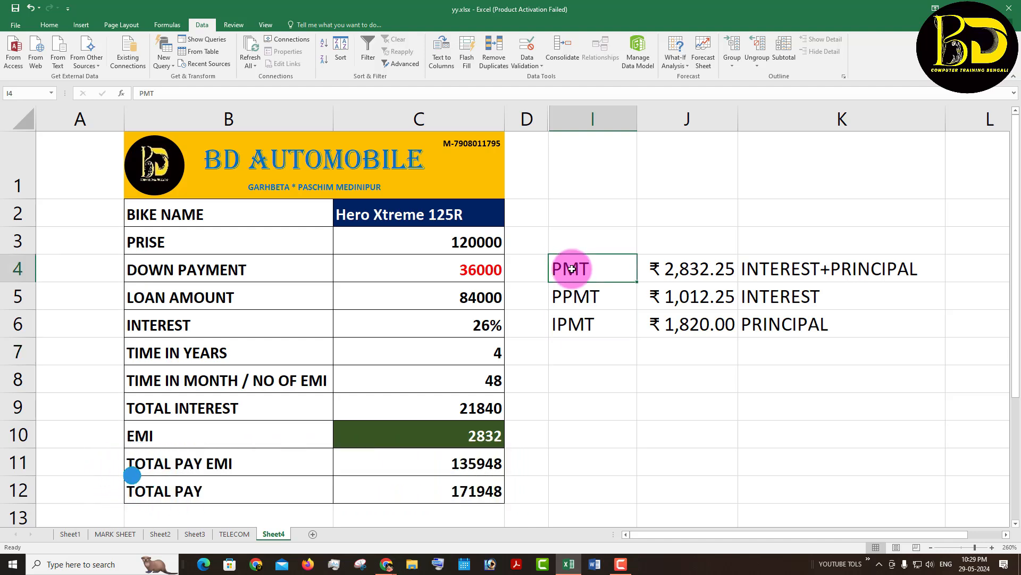
click(774, 269)
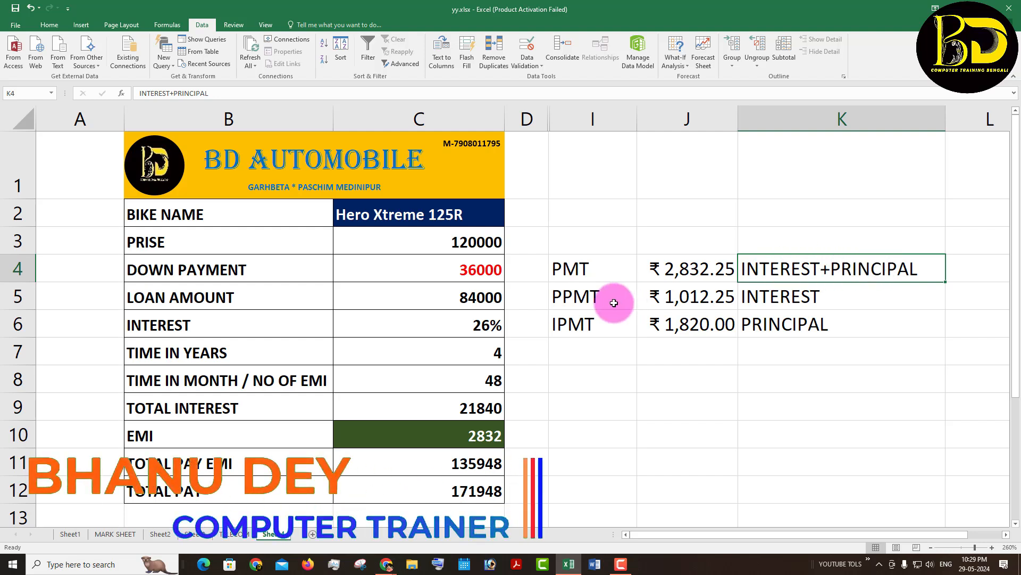
click(568, 300)
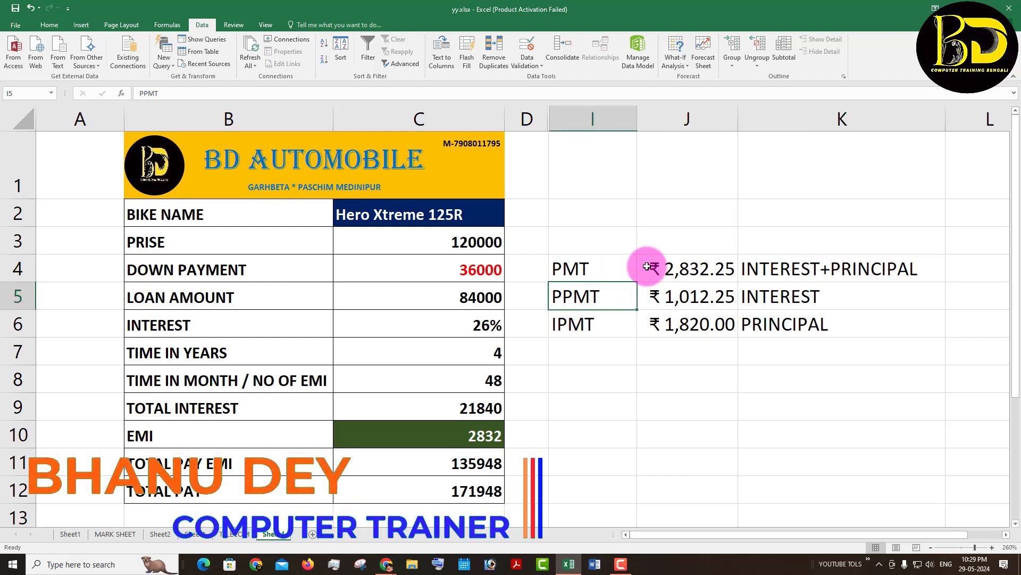
click(793, 298)
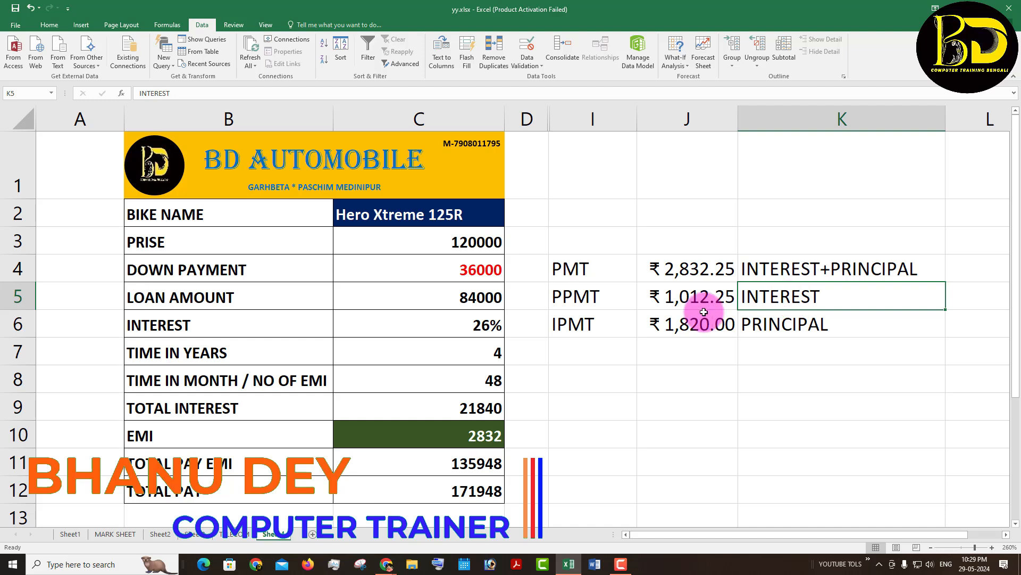
click(582, 330)
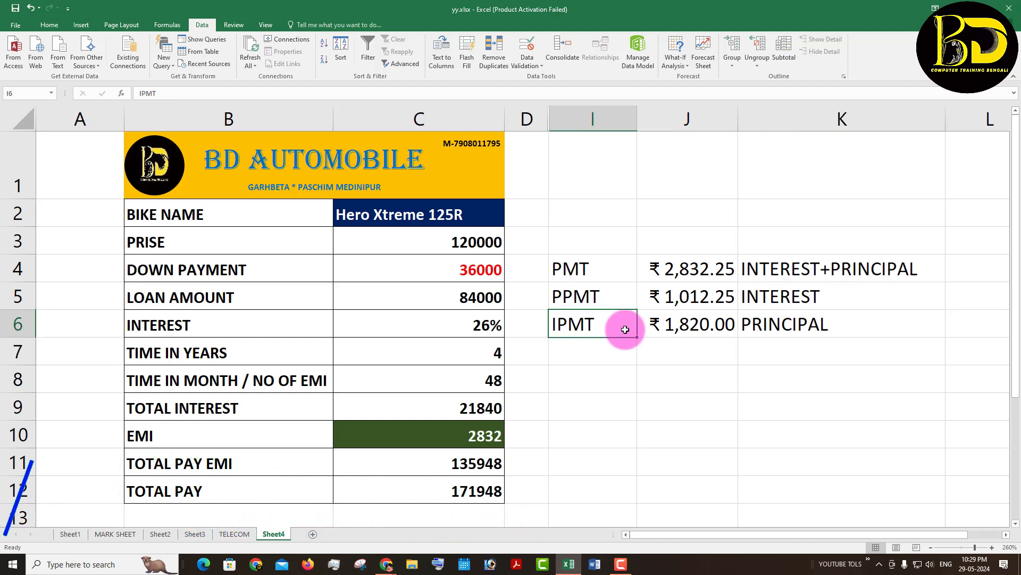
click(797, 328)
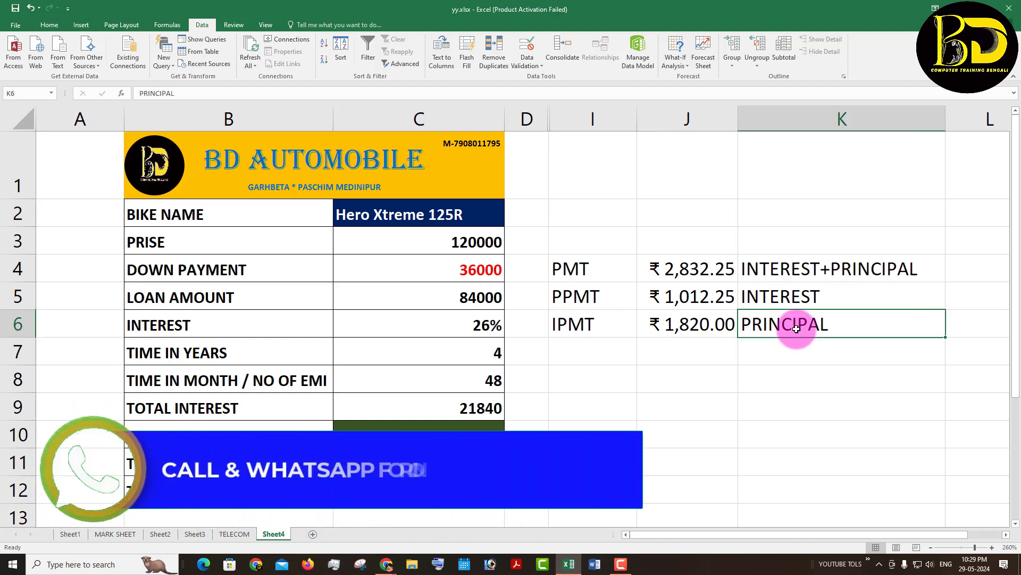
click(583, 423)
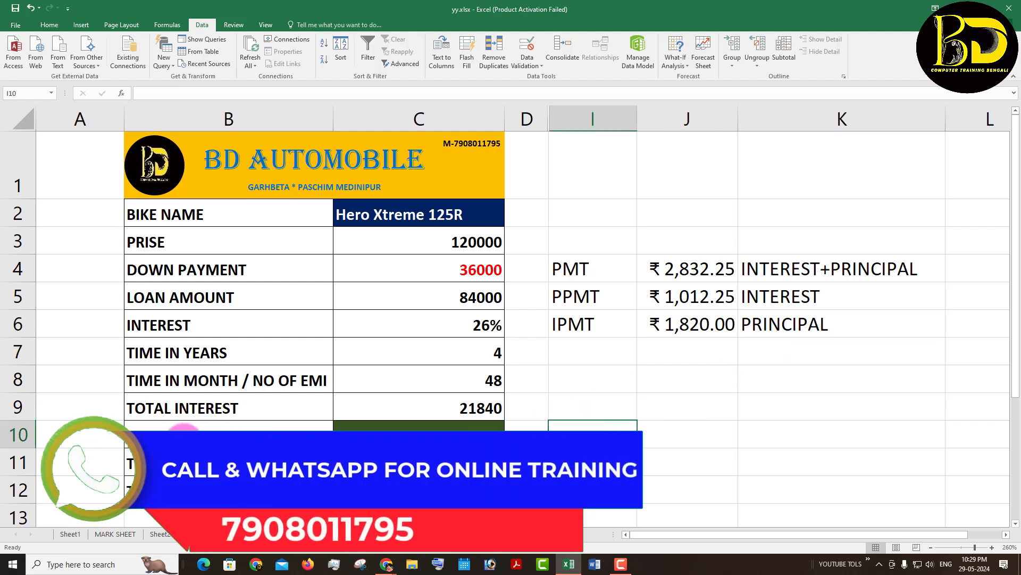
click(181, 428)
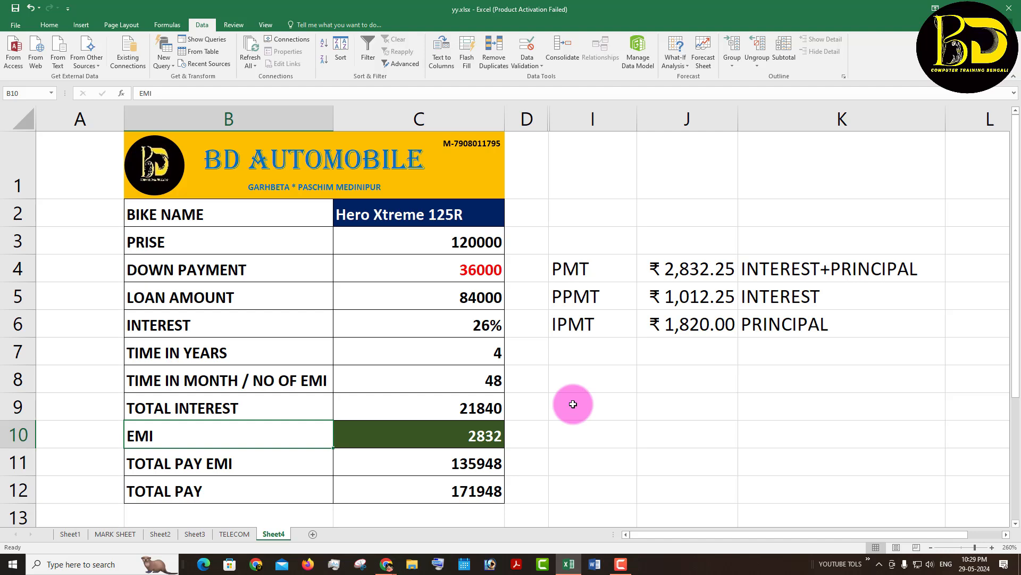
click(576, 380)
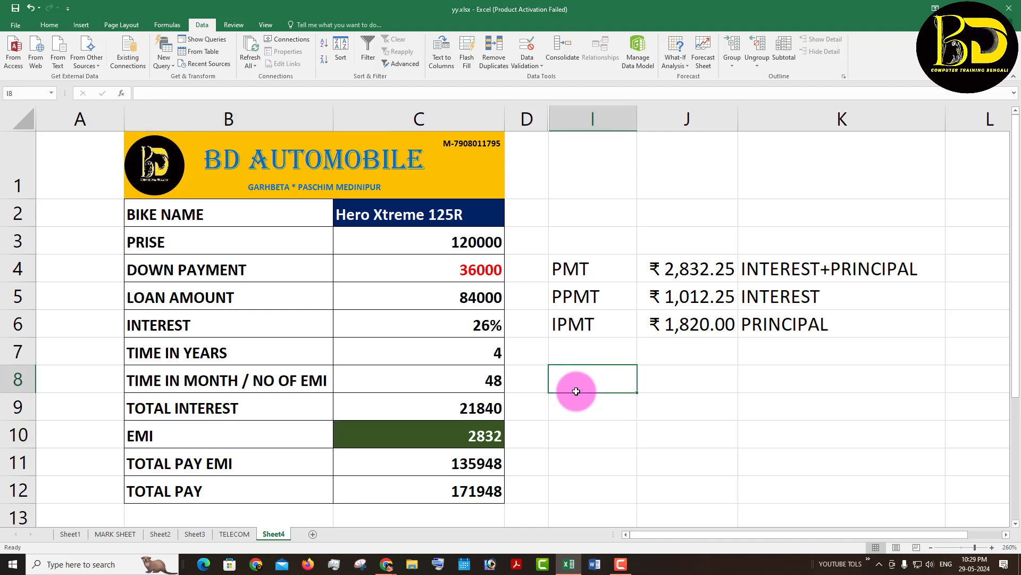
click(574, 400)
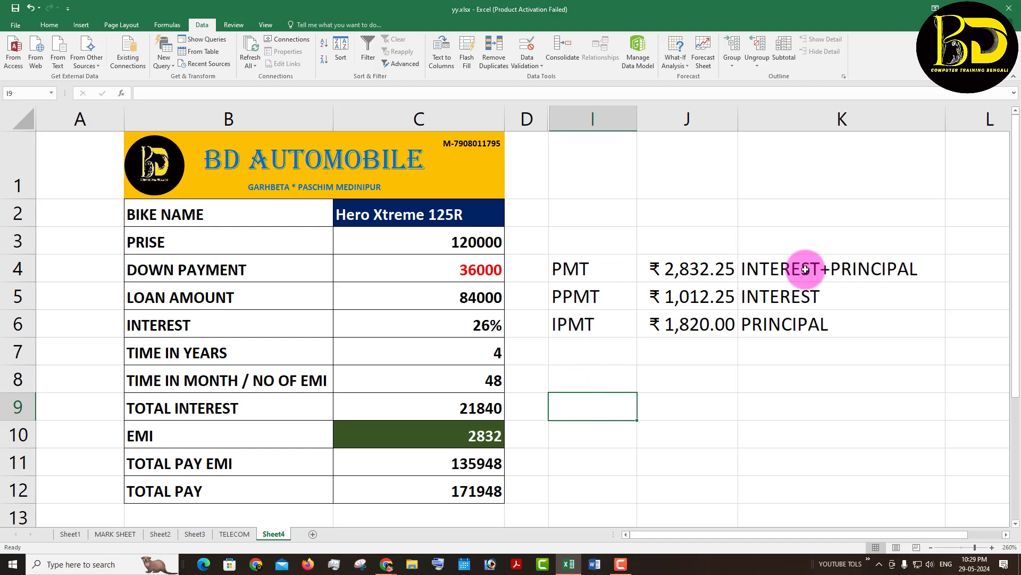
Fill the description cells K4:K6 with the standard green color.
drag(798, 266, 796, 328)
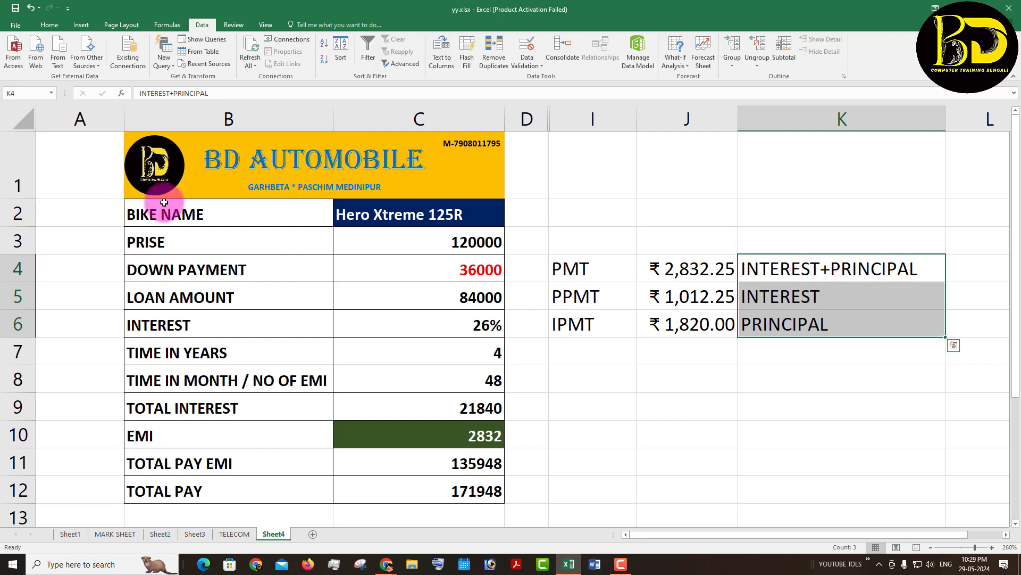
click(49, 24)
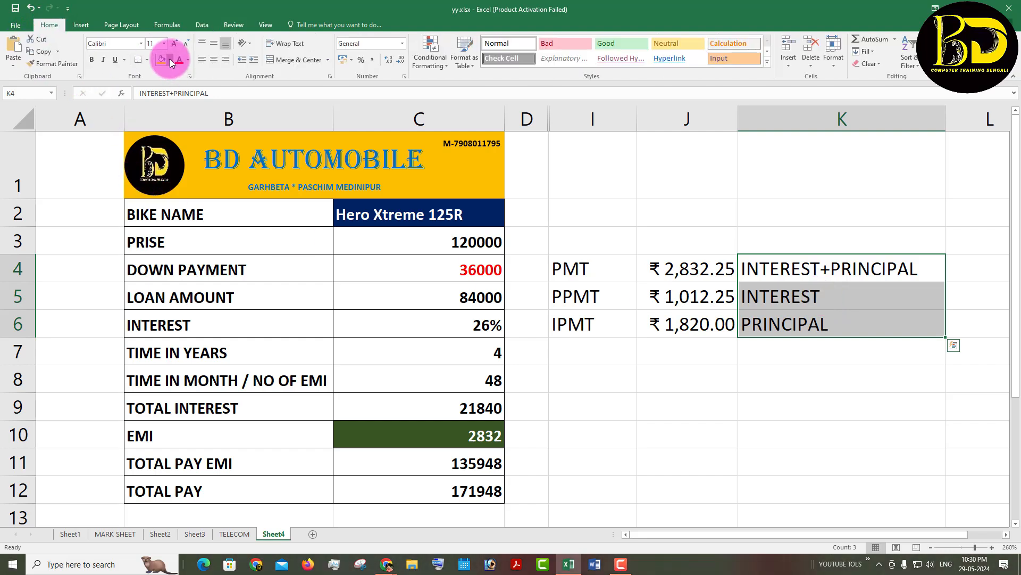
click(170, 60)
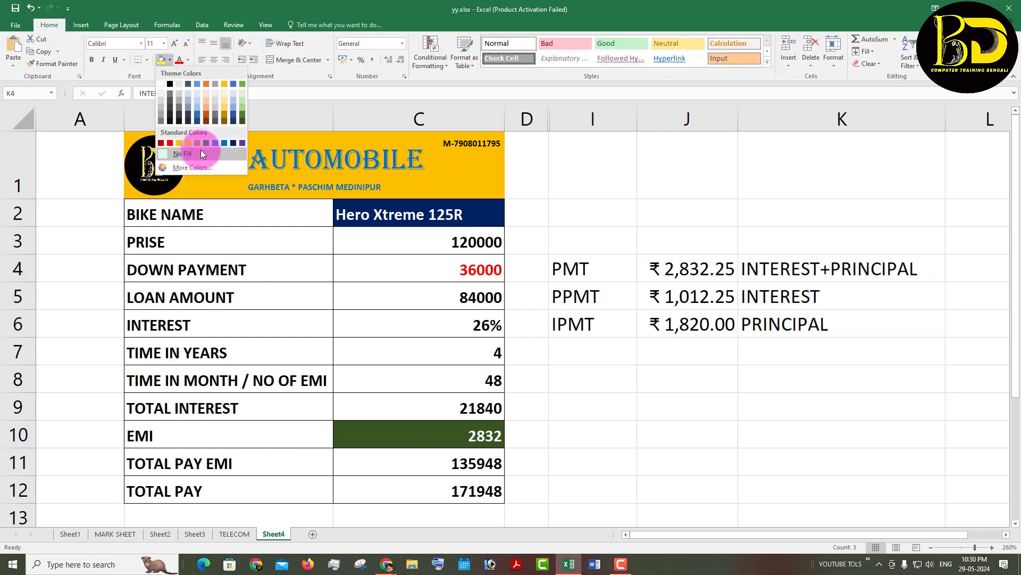
click(206, 142)
click(830, 381)
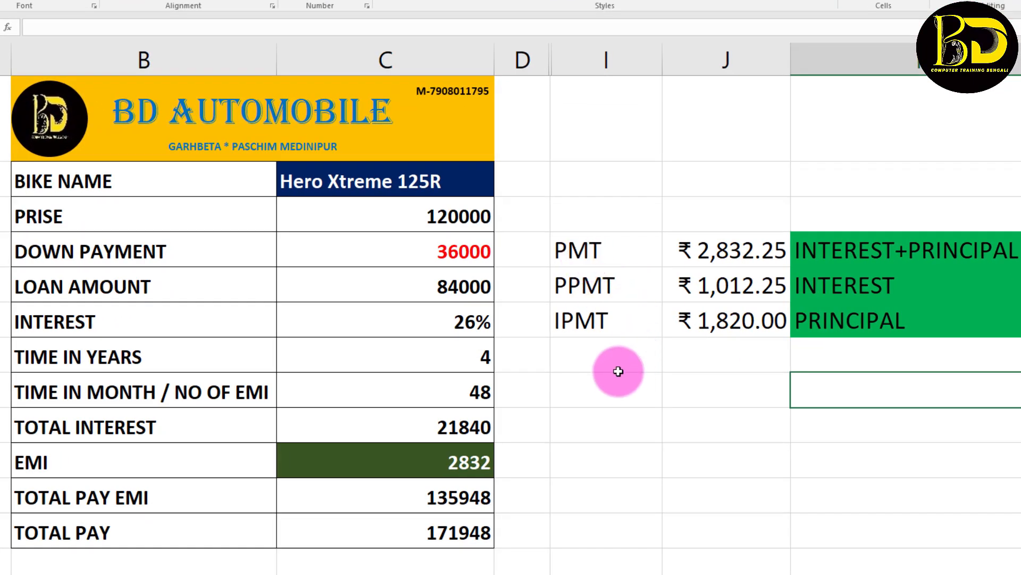
Enter the label PMT in cell I8.
click(612, 382)
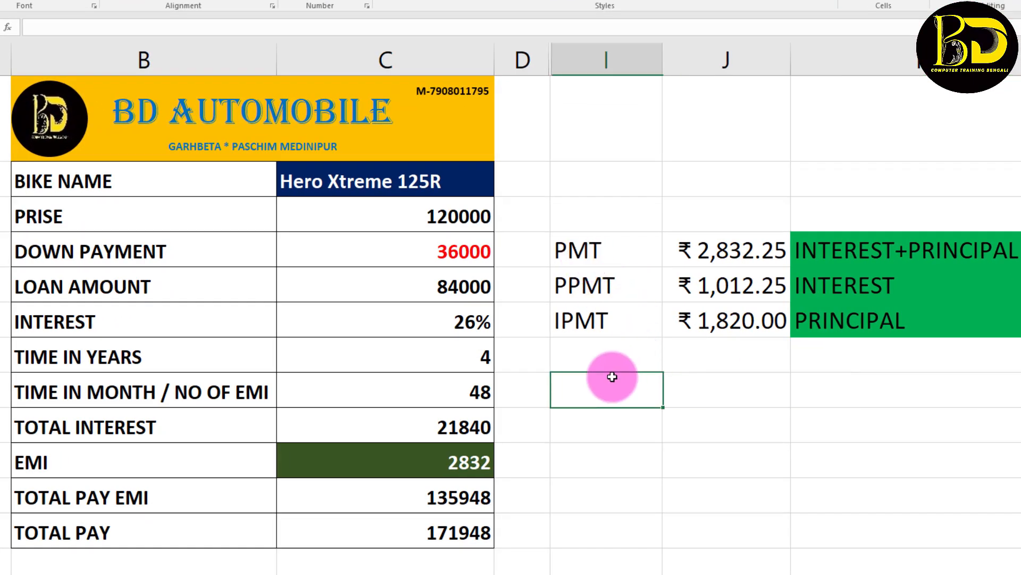
text(P)
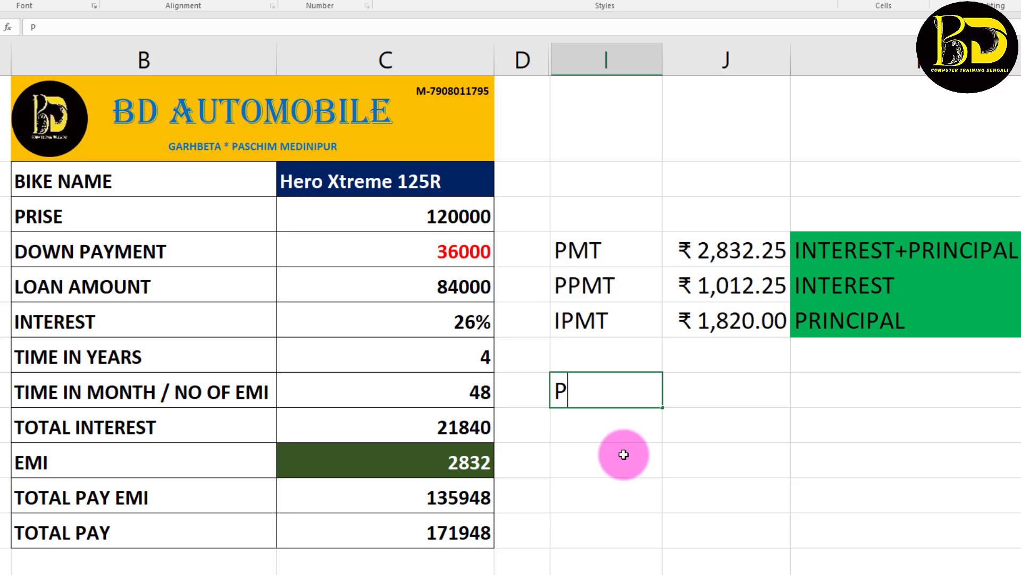
text(MT)
key(Tab)
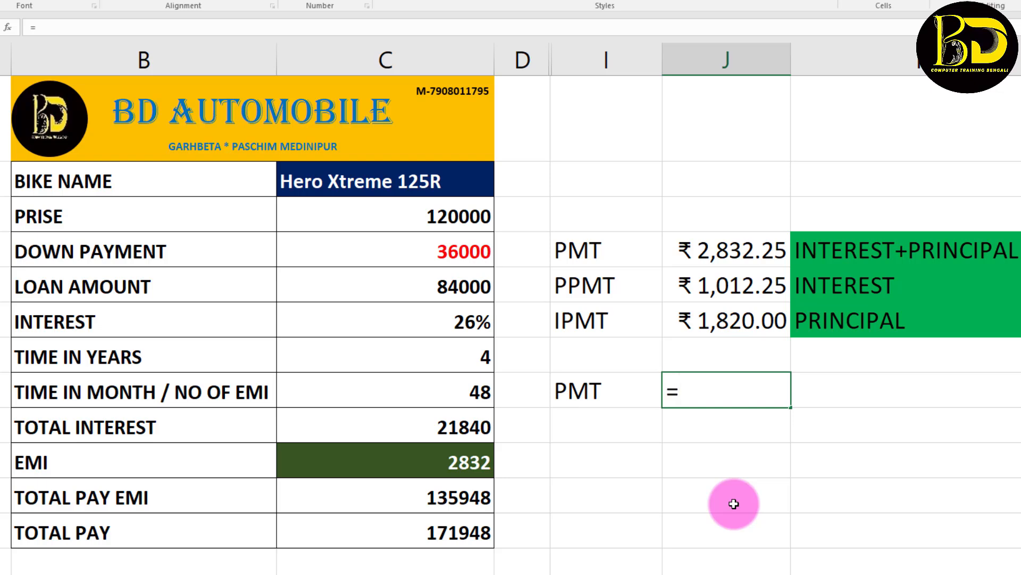
Enter the formula =PMT(C6/12,C8,C5) in J8 to calculate the monthly payment from the interest, number of EMIs and loan amount.
text(=PMT)
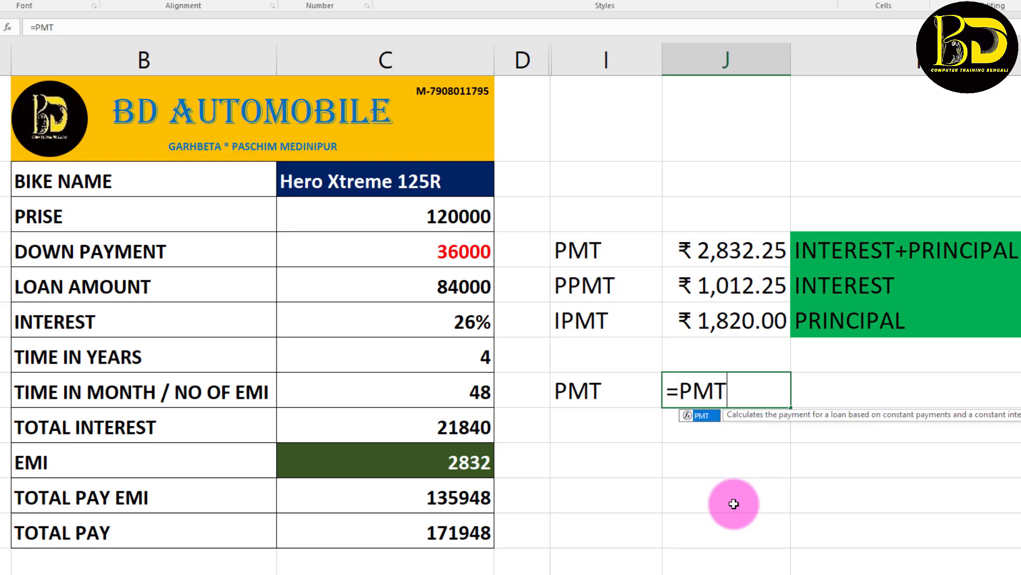
text(()
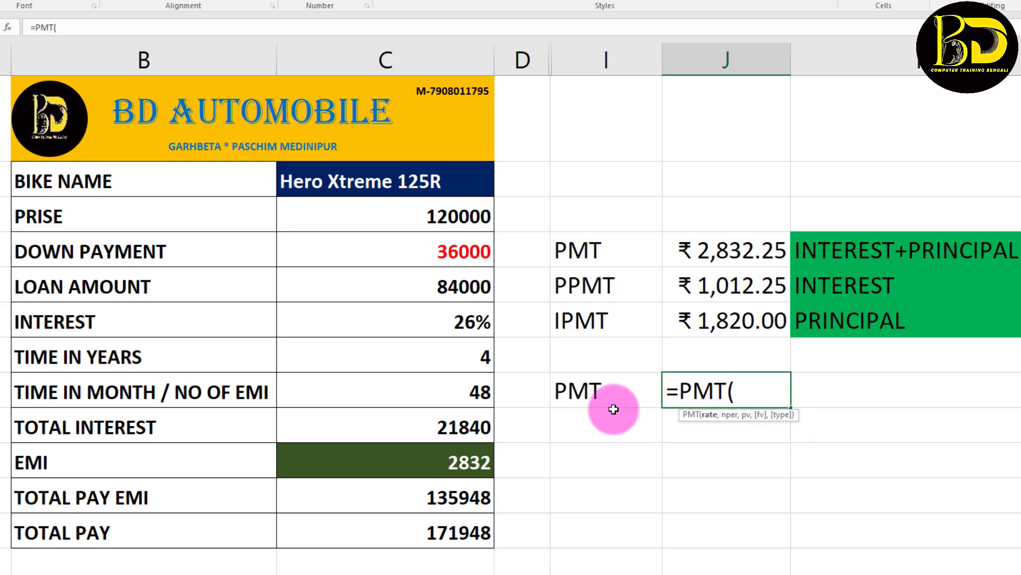
click(436, 323)
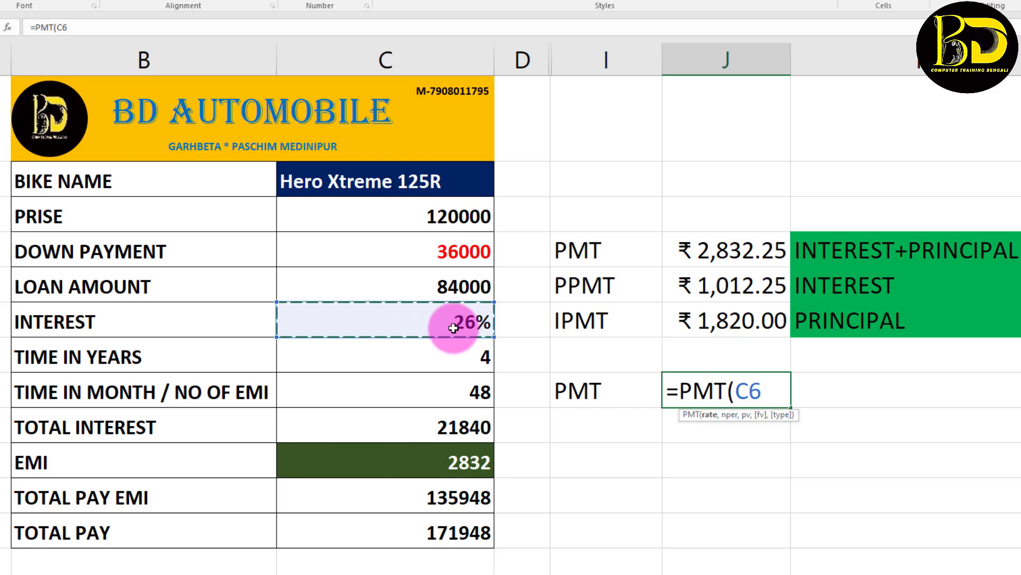
text(/12)
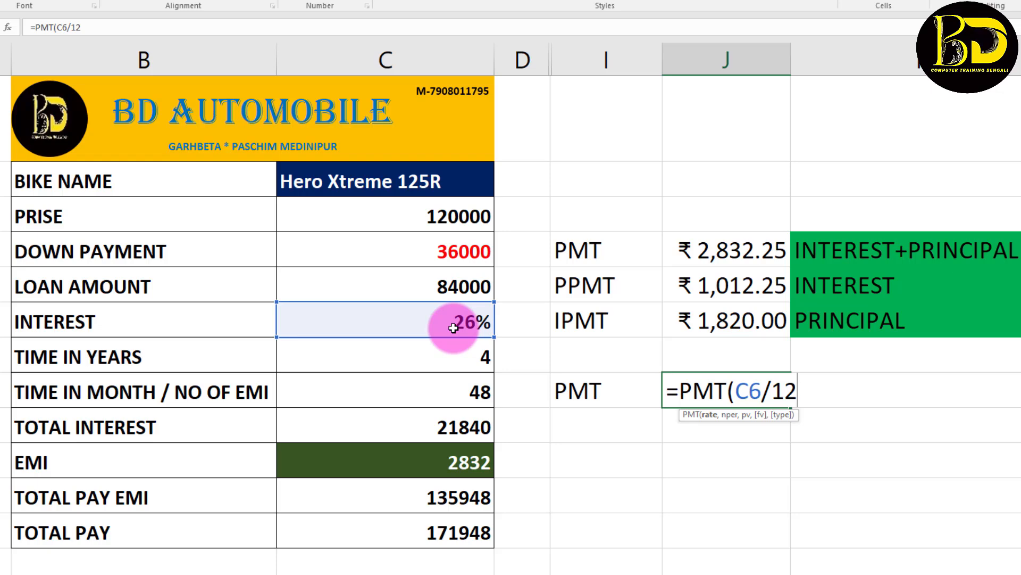
text(,)
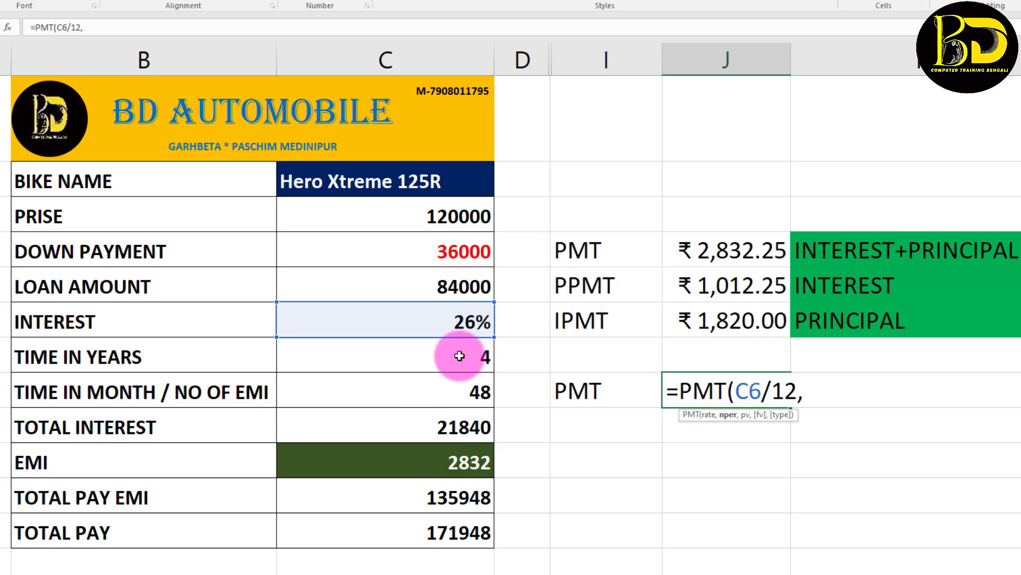
click(434, 392)
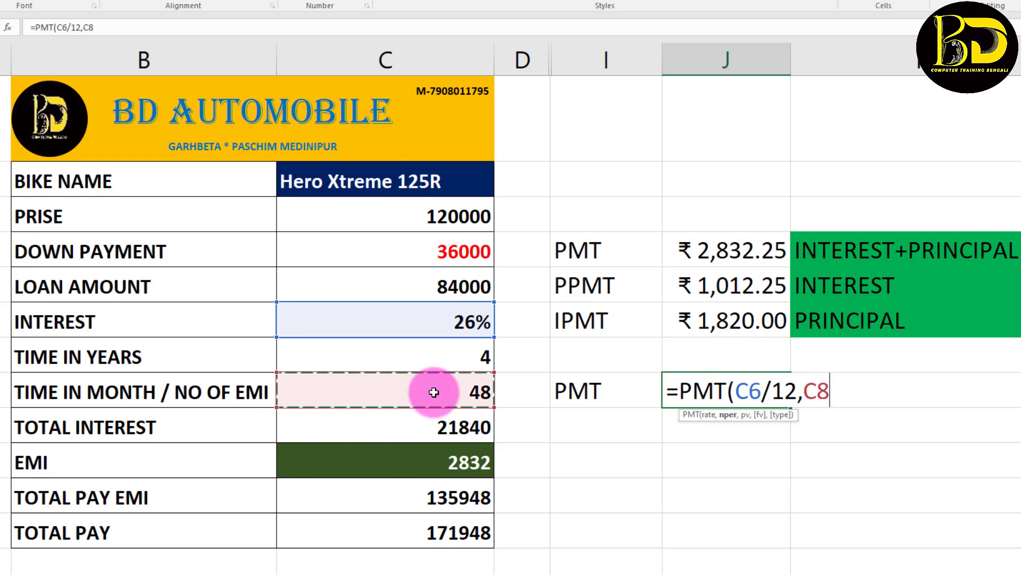
text(M)
key(BackSpace)
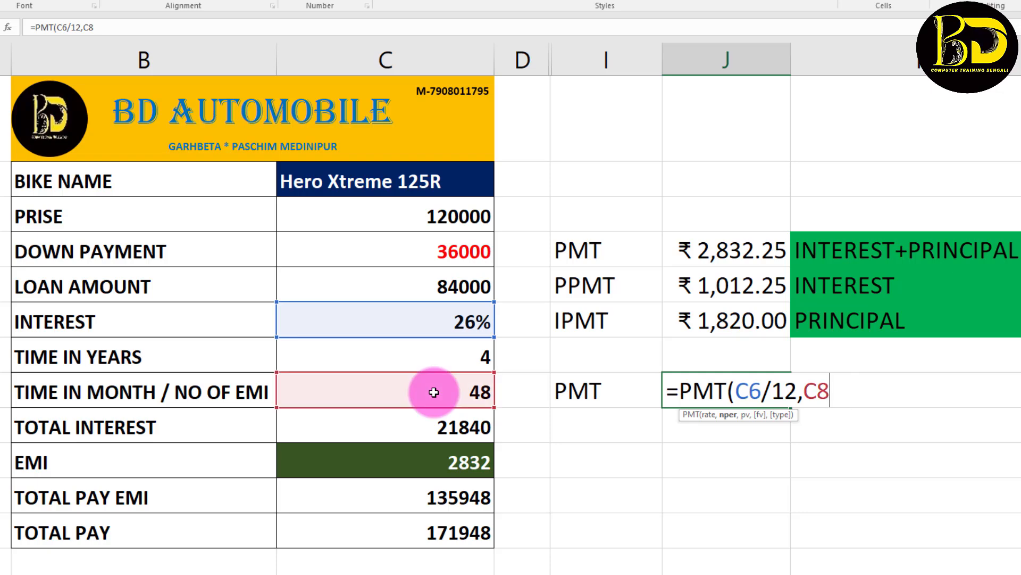
text(,)
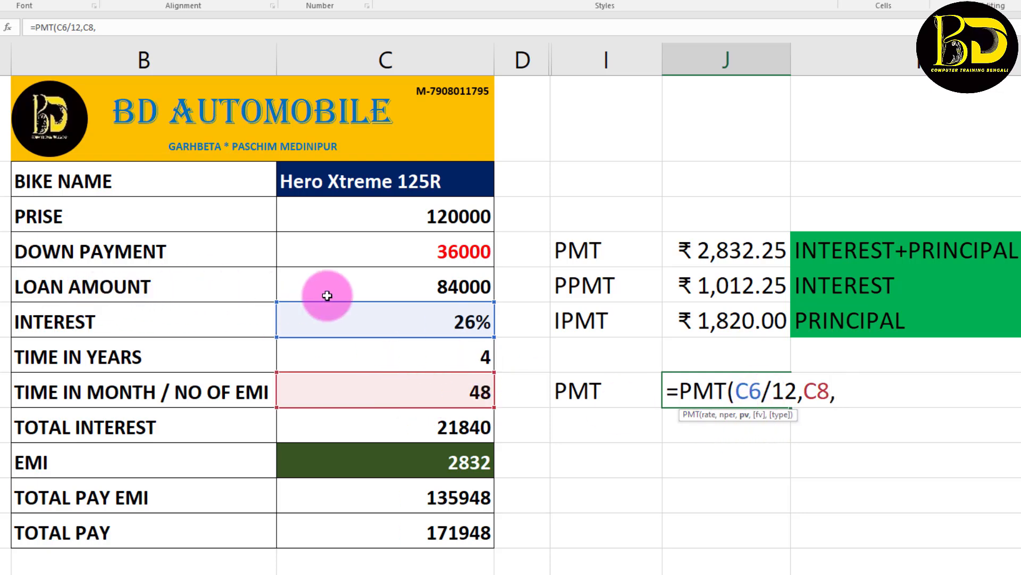
click(425, 285)
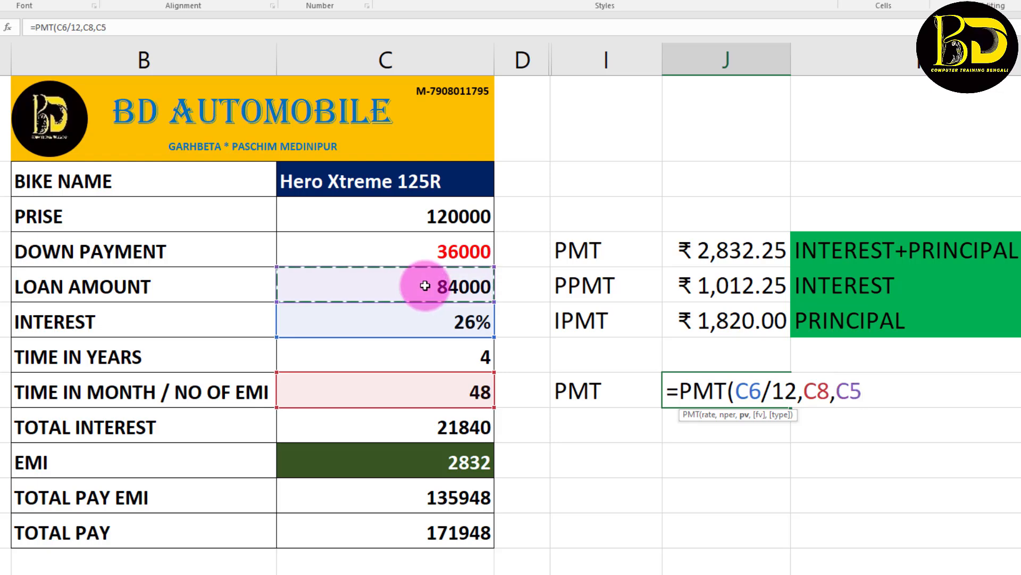
text())
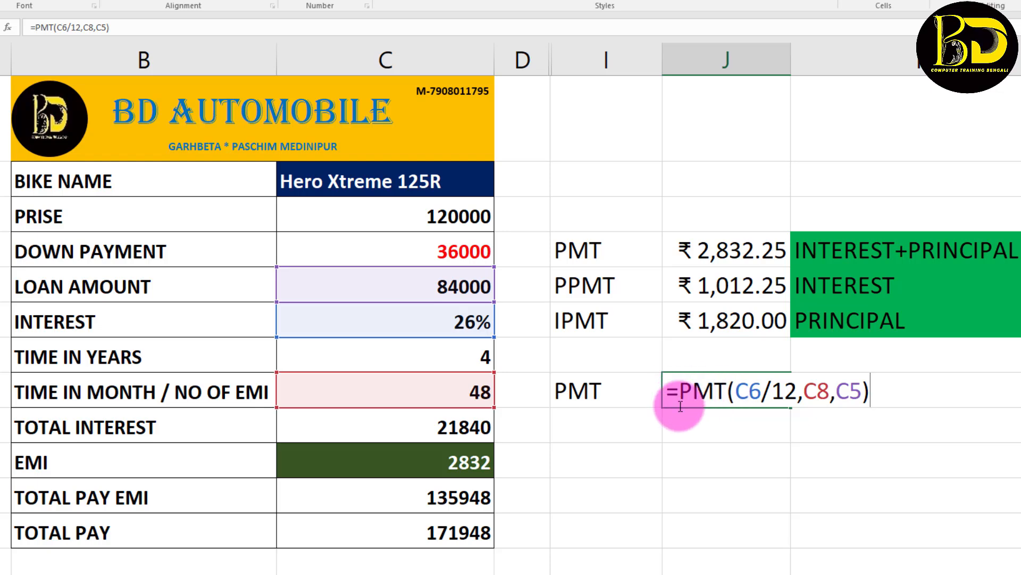
key(Return)
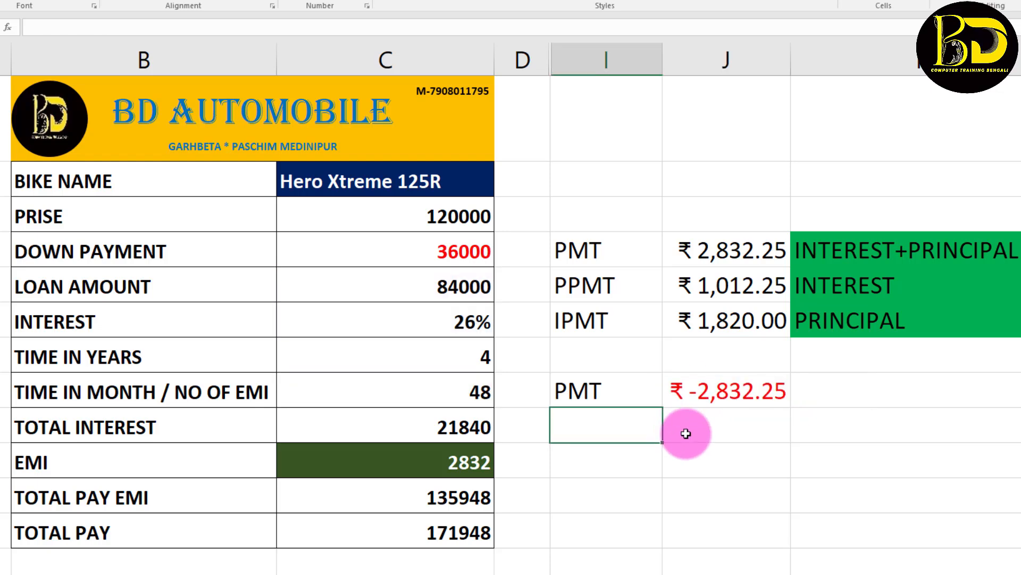
Add a minus sign before PMT in the J8 formula so it reads =-PMT(C6/12,C8,C5).
double_click(715, 391)
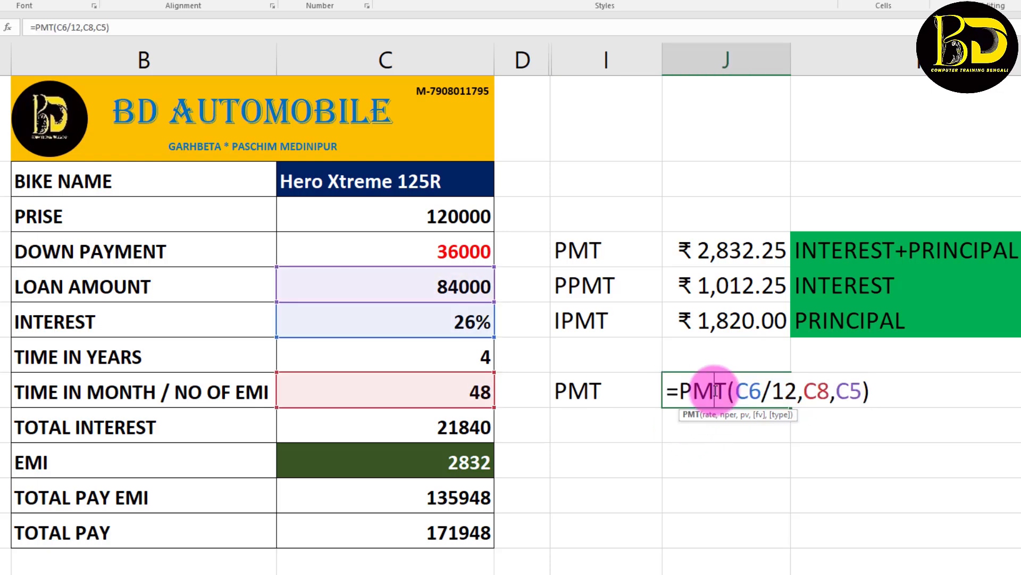
click(676, 391)
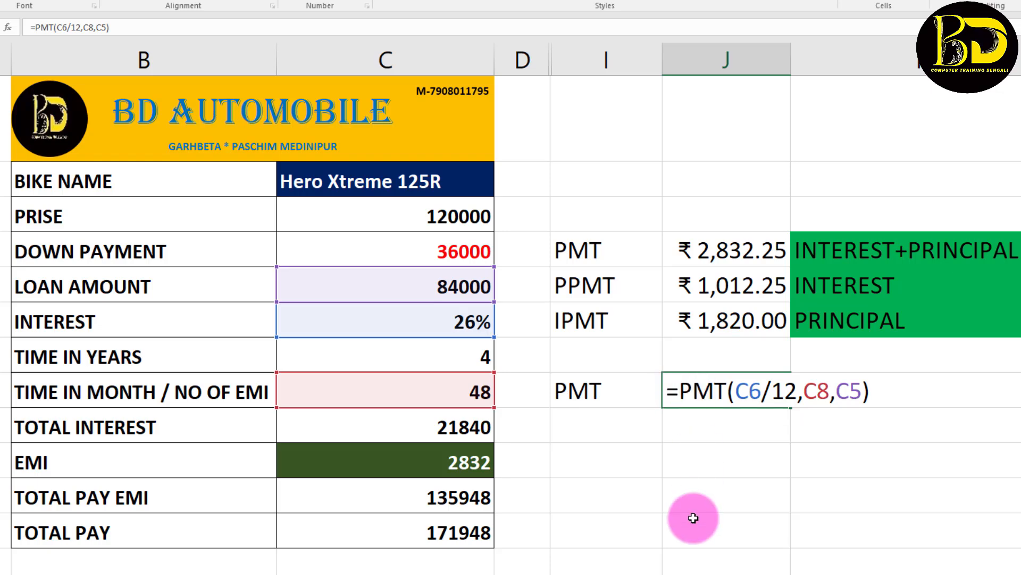
text(-)
key(Return)
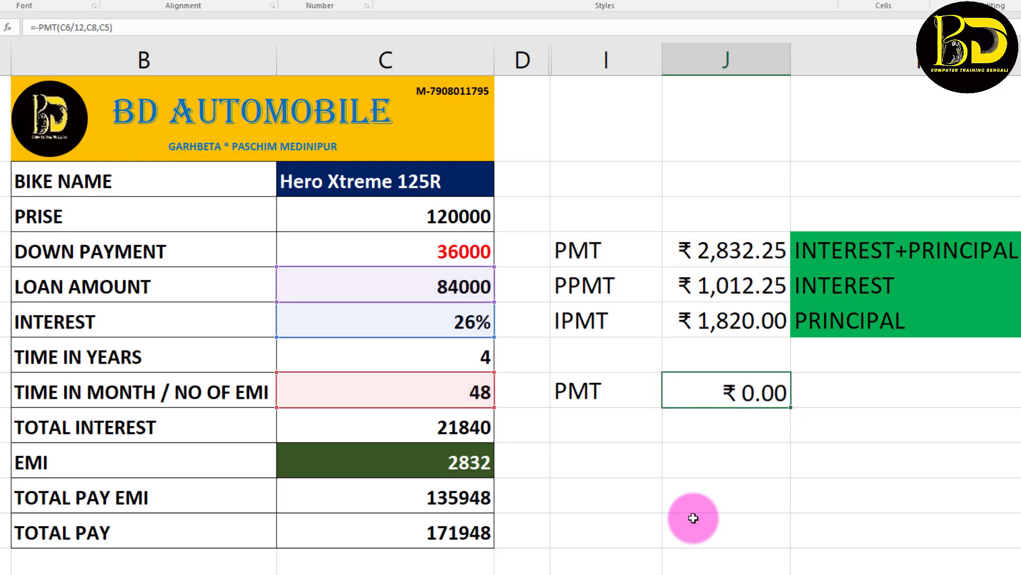
Move the minus sign in the J8 formula to the loan amount so it reads =PMT(C6/12,C8,-C5).
double_click(687, 392)
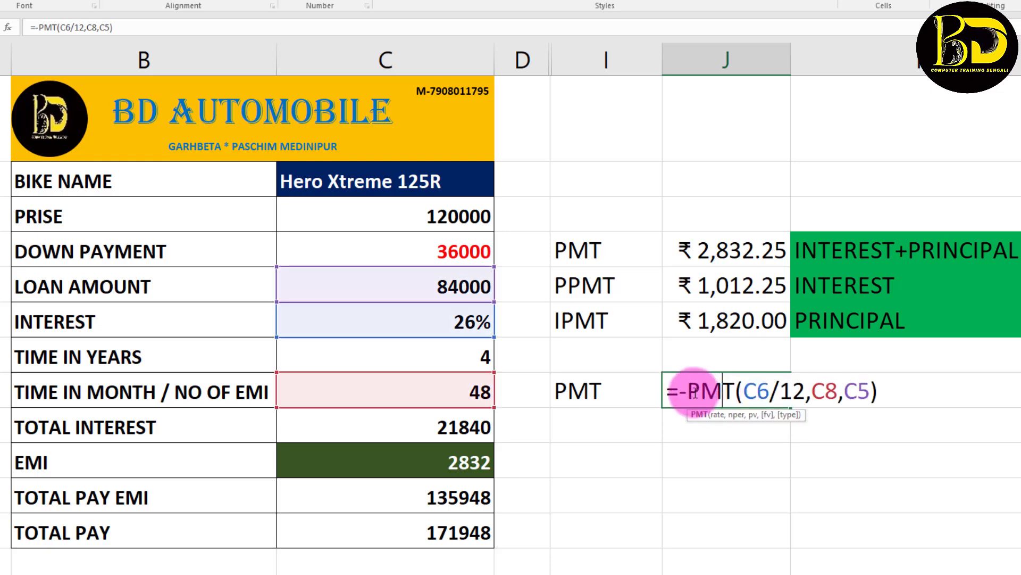
key(BackSpace)
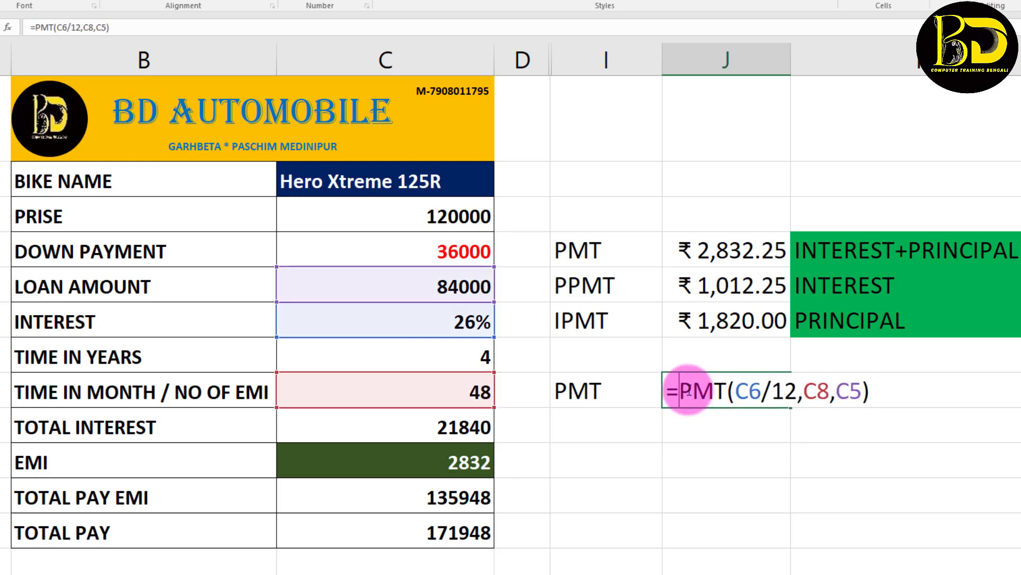
click(845, 391)
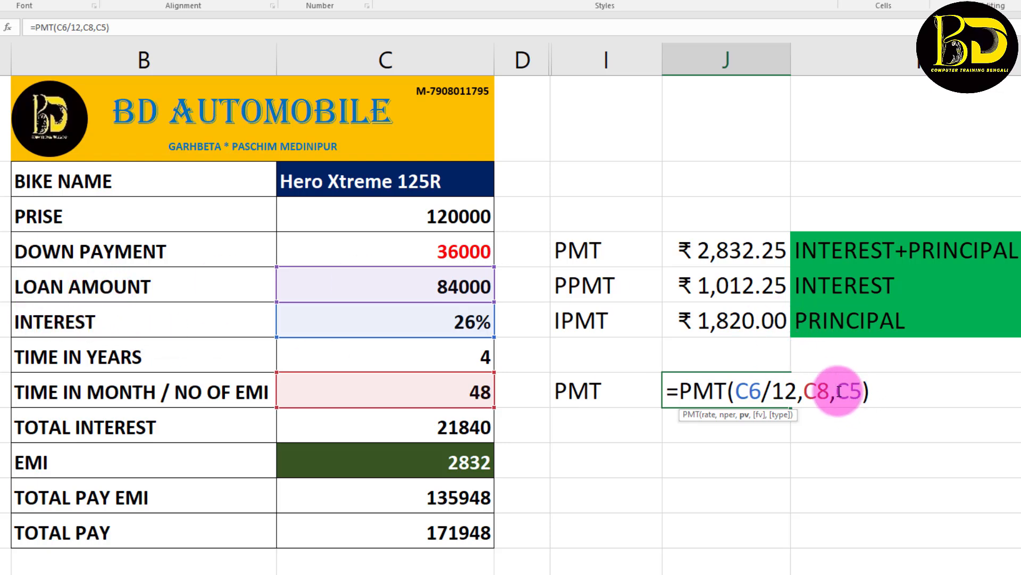
key(Return)
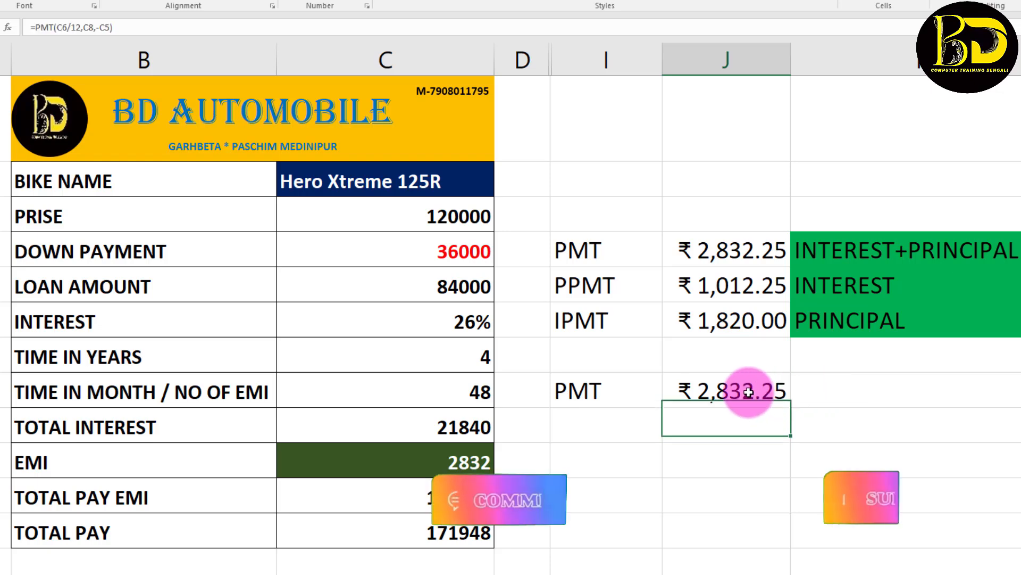
Put the minus sign back before the function in J8, restoring the formula =-PMT(C6/12,C8,C5).
double_click(735, 391)
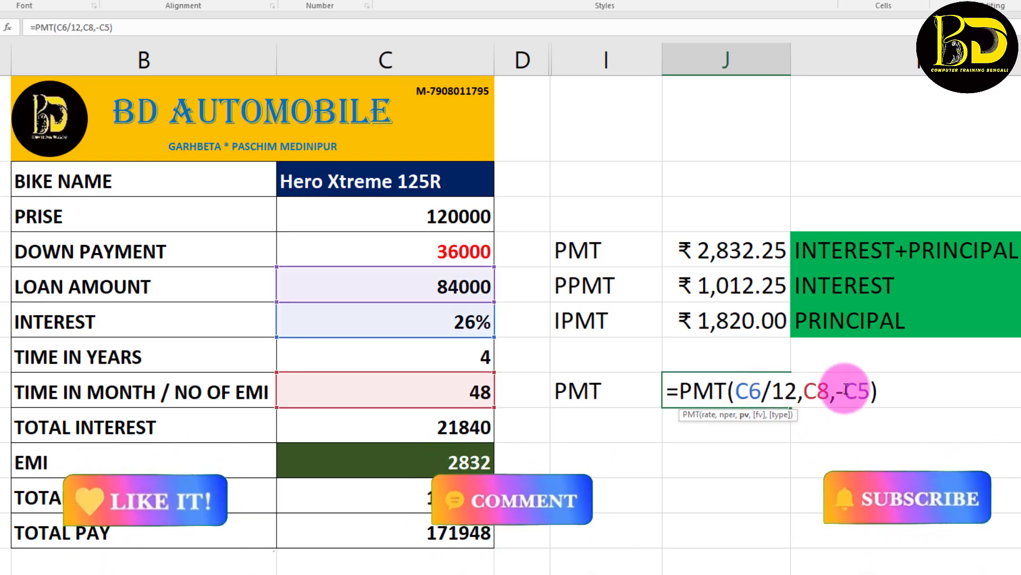
key(BackSpace)
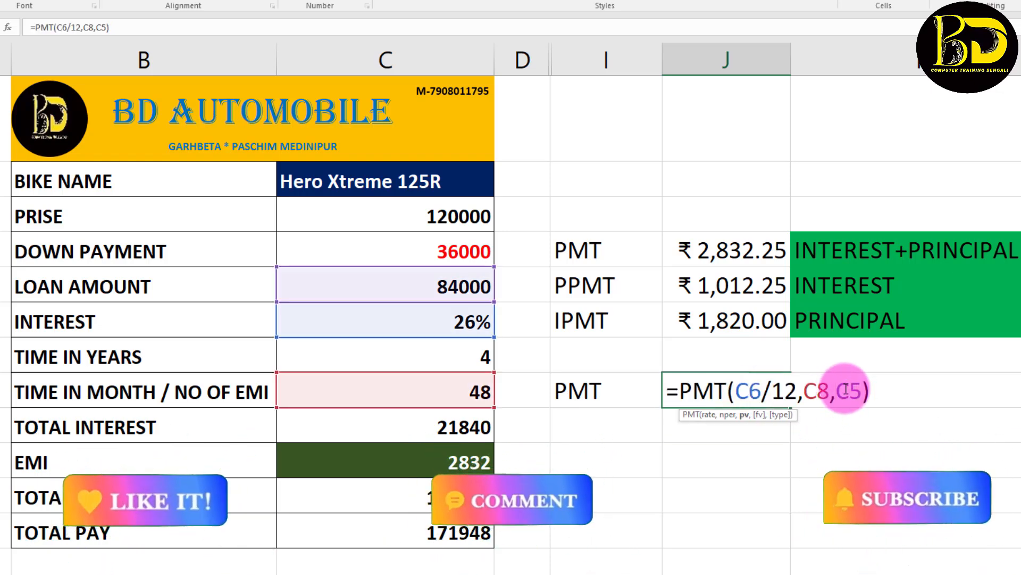
click(680, 391)
key(Return)
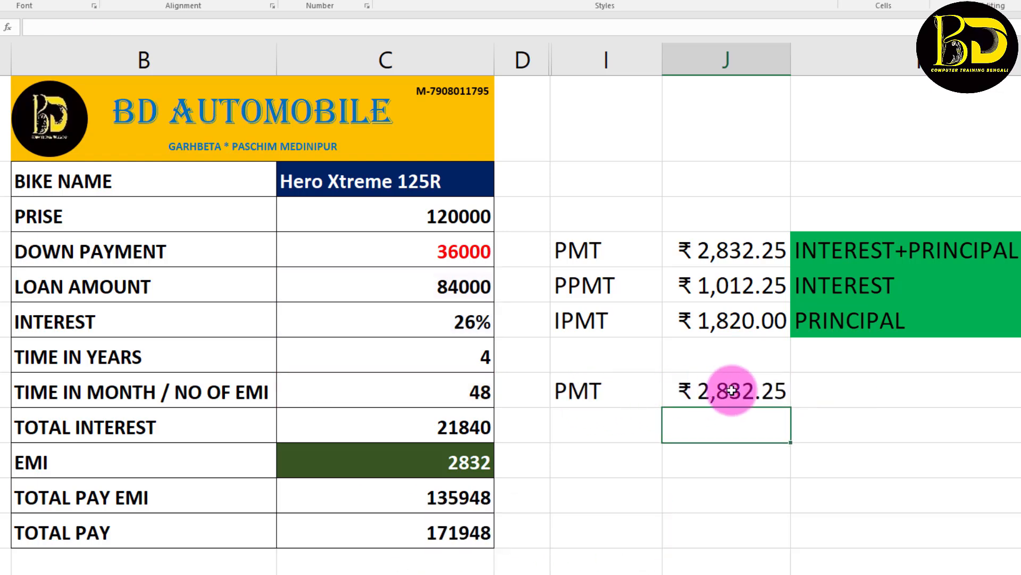
Enter the label PPMT in cell I9, below the PMT label.
click(573, 421)
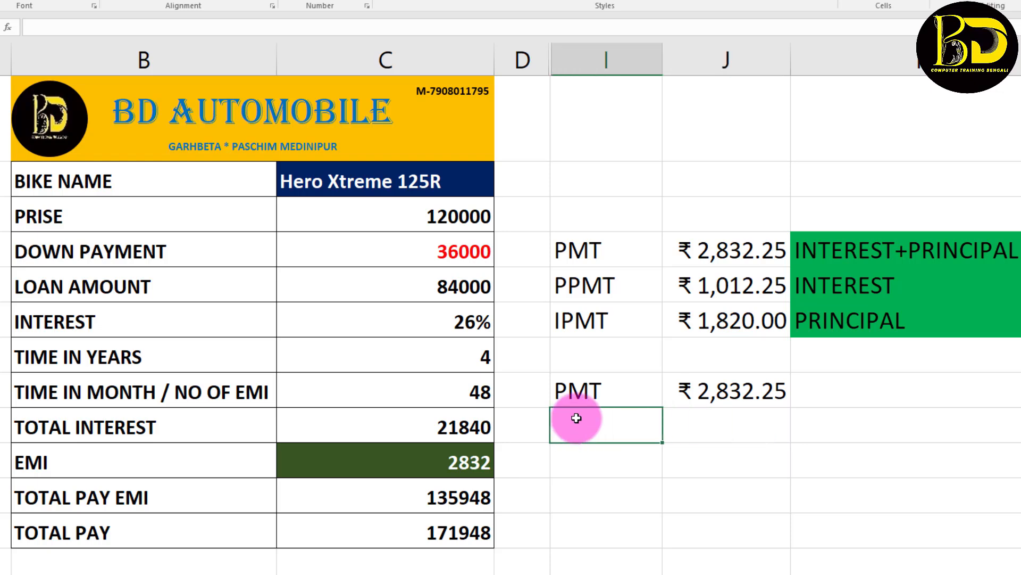
click(838, 287)
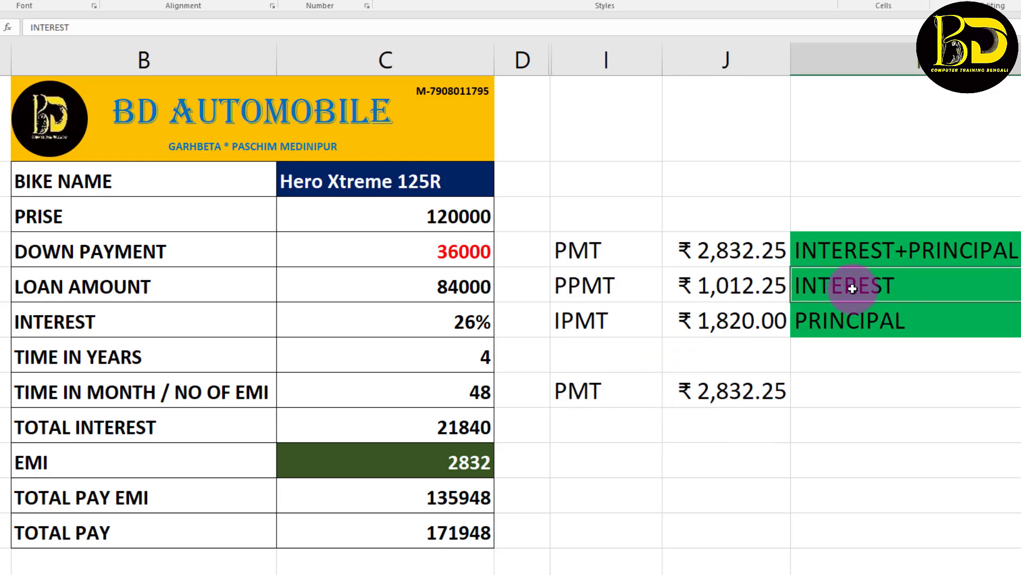
click(587, 423)
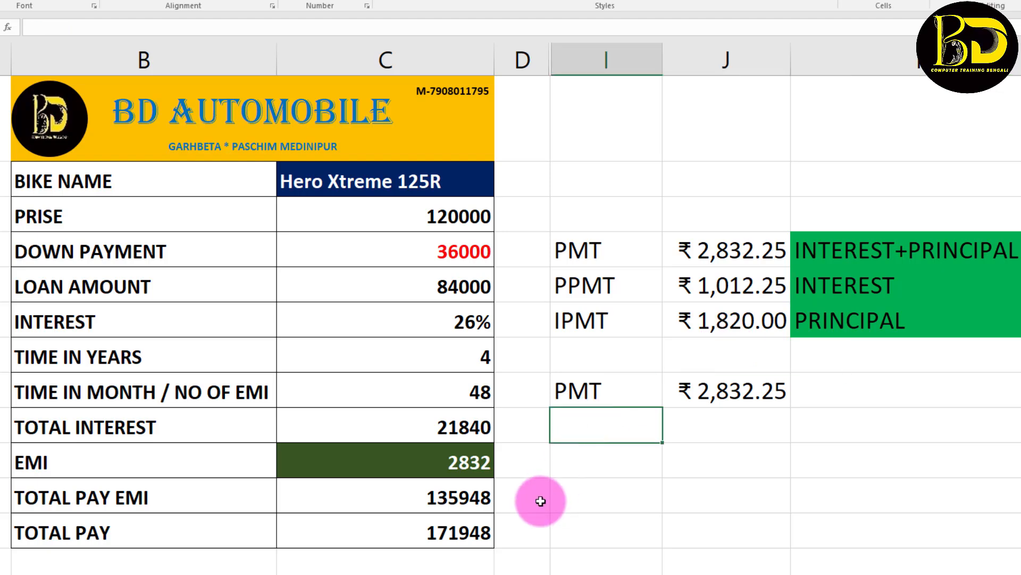
click(714, 391)
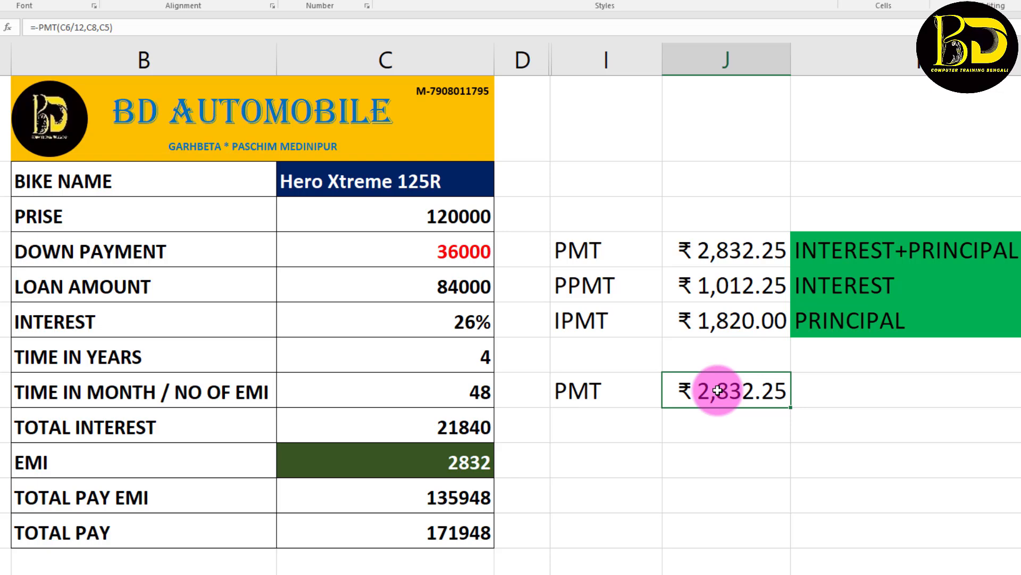
click(575, 425)
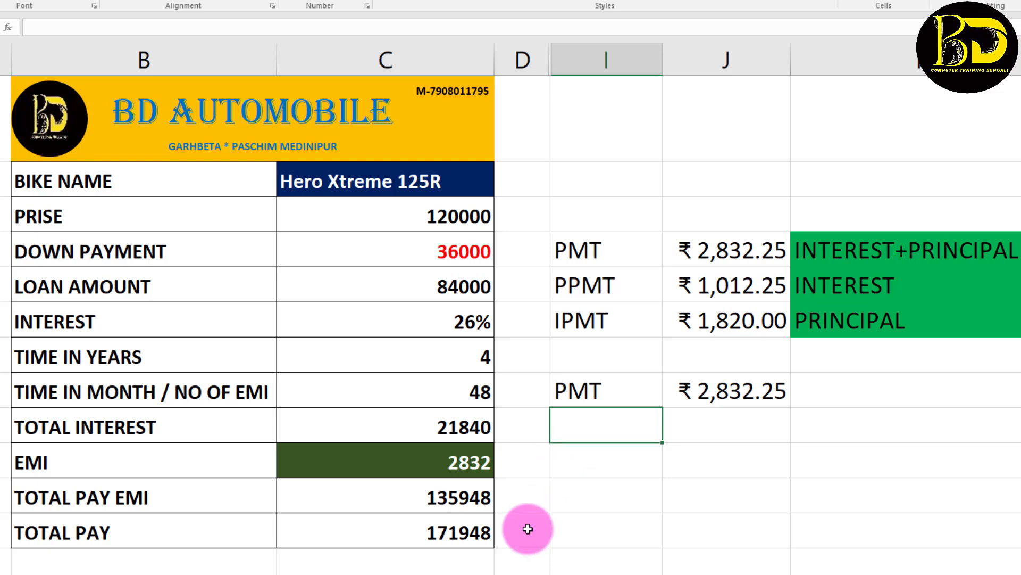
text(PPMT)
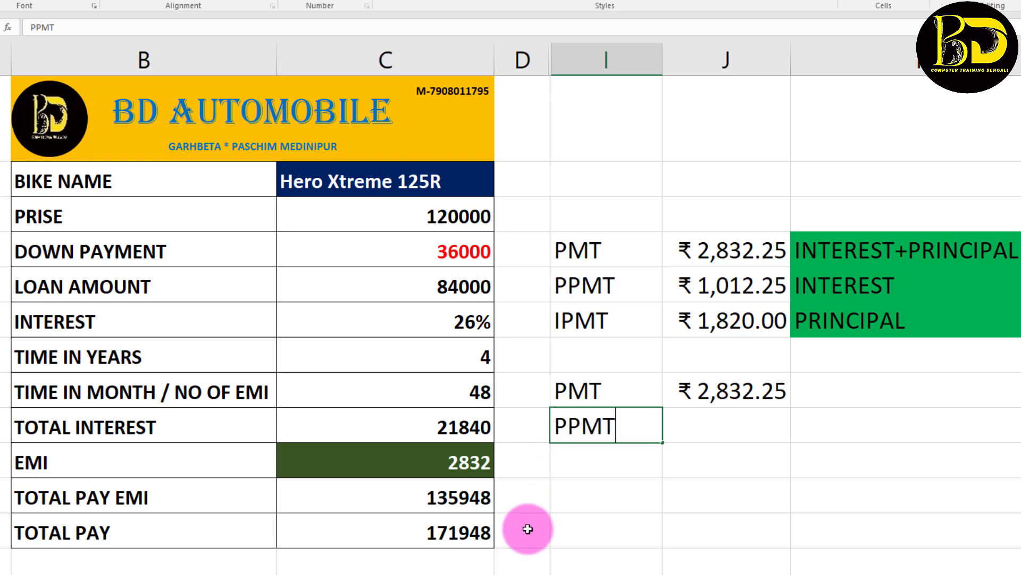
key(Tab)
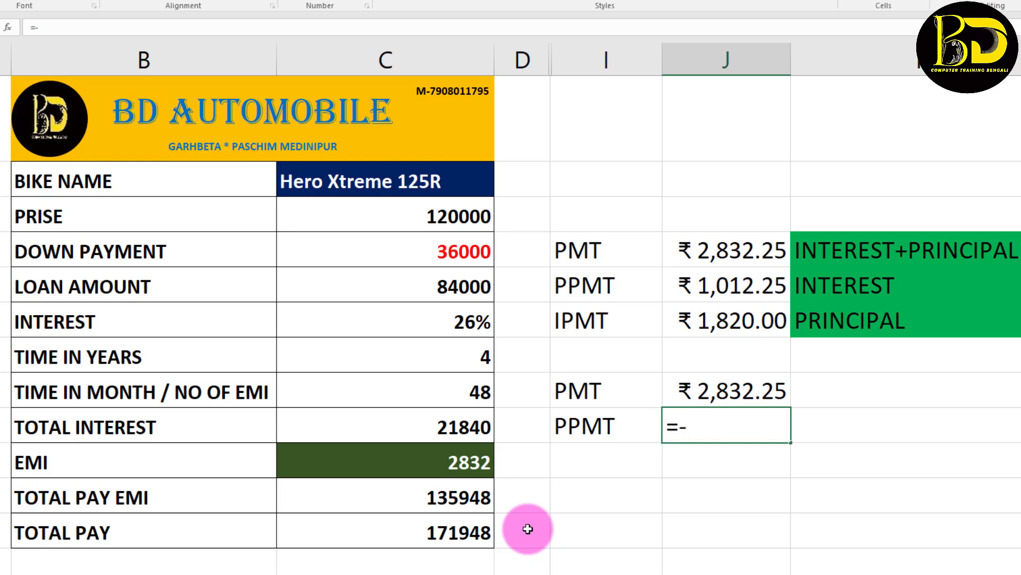
Enter the formula =-PPMT(C6/12,1,C8,C5) in J9, using period 1 with the interest, number of EMIs and loan amount.
text(=-PP)
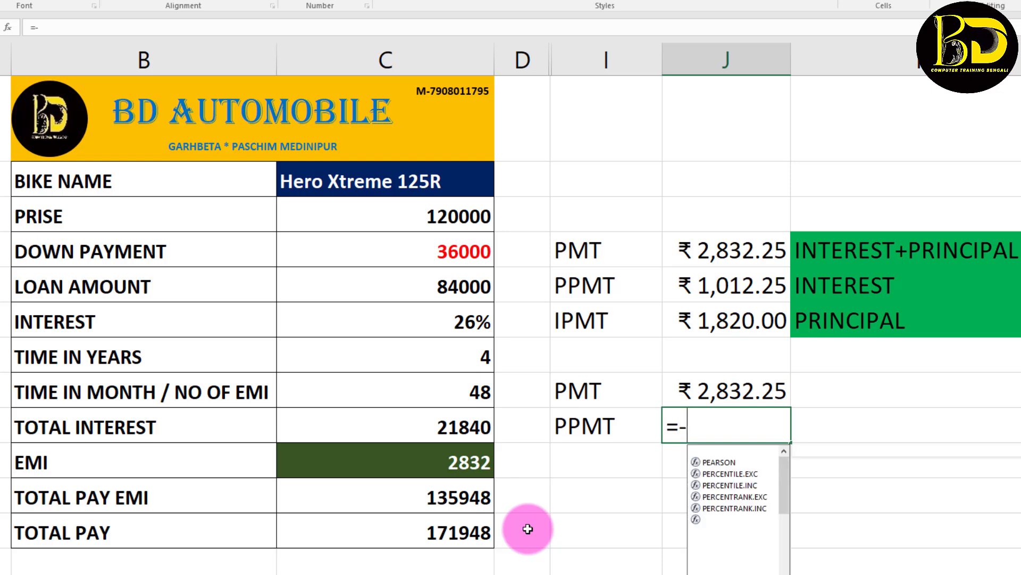
text(MT()
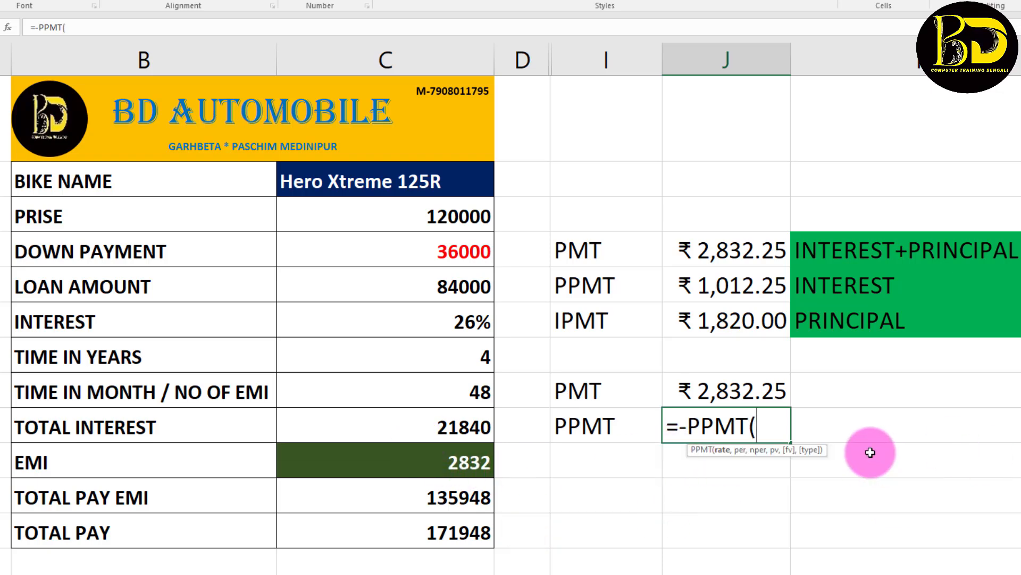
click(449, 322)
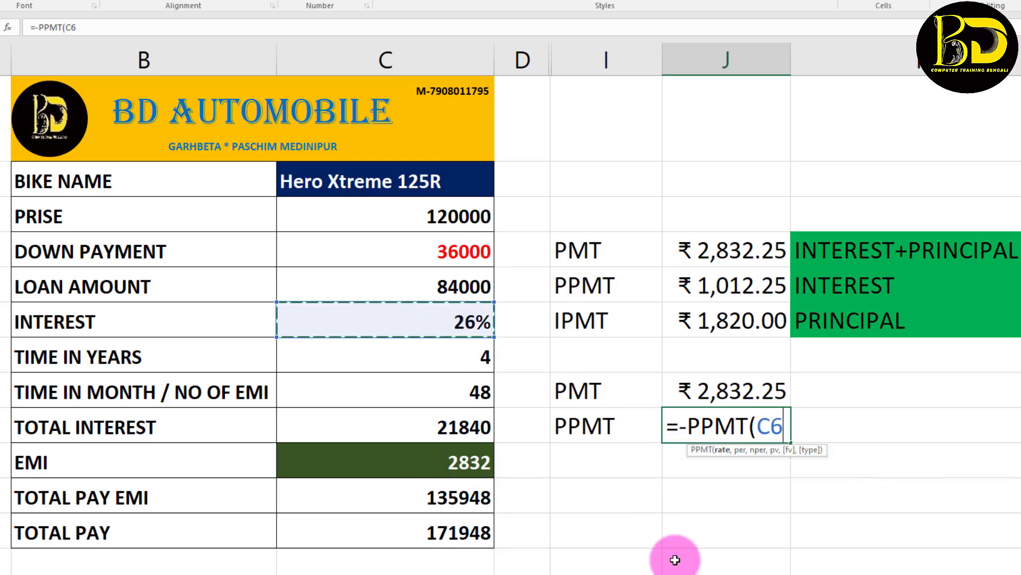
text(/12)
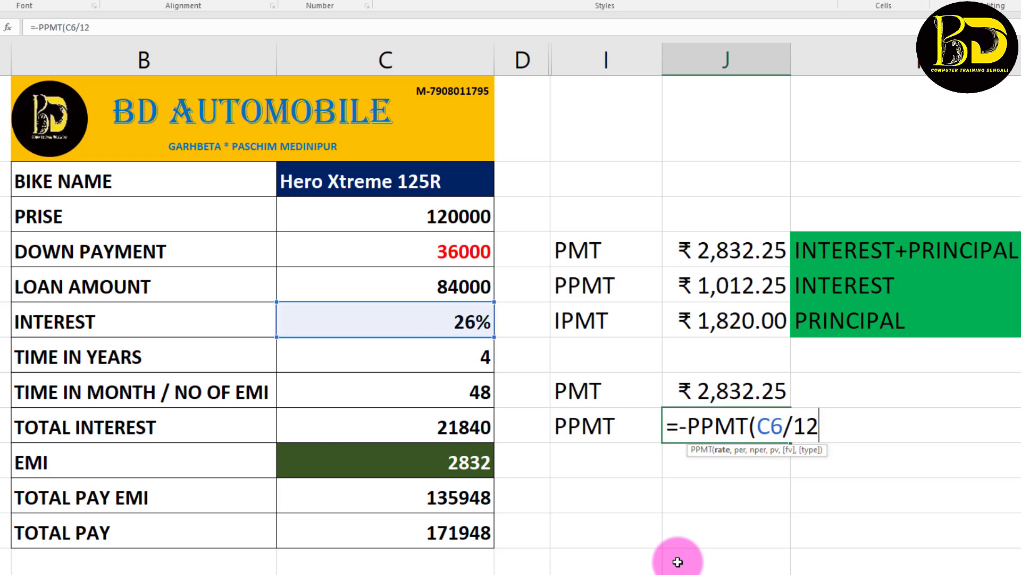
text(,1,)
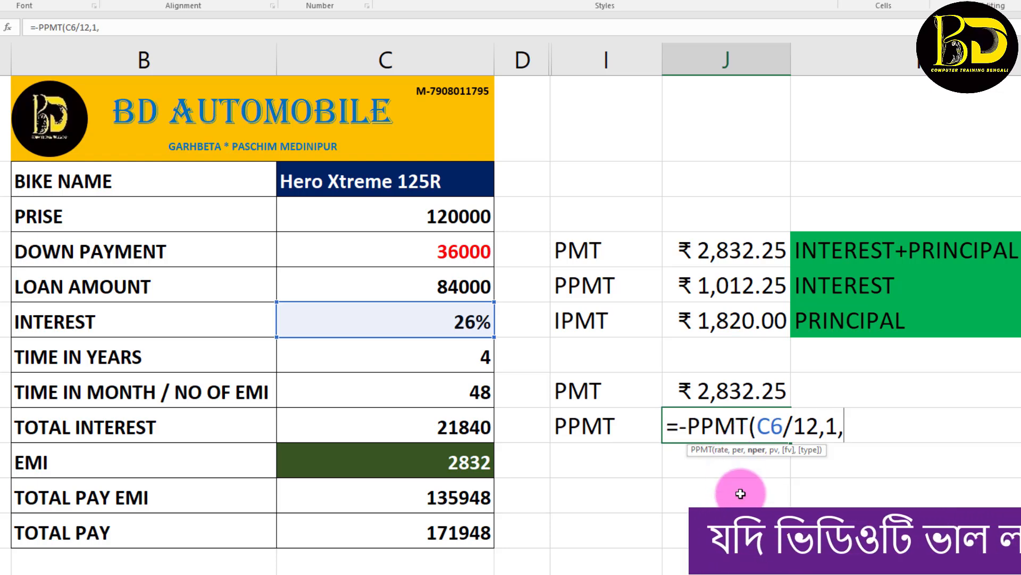
click(424, 392)
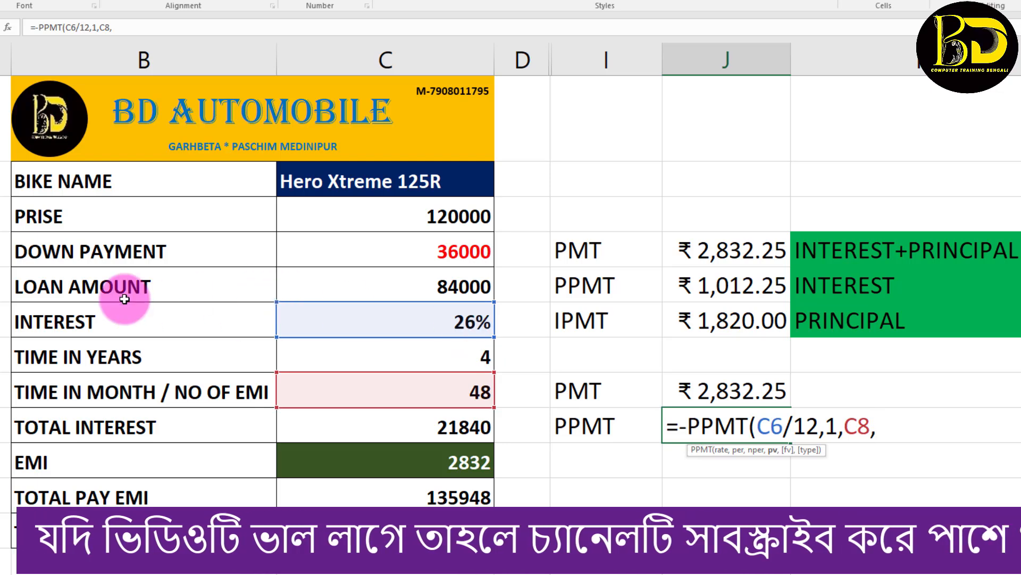
click(394, 281)
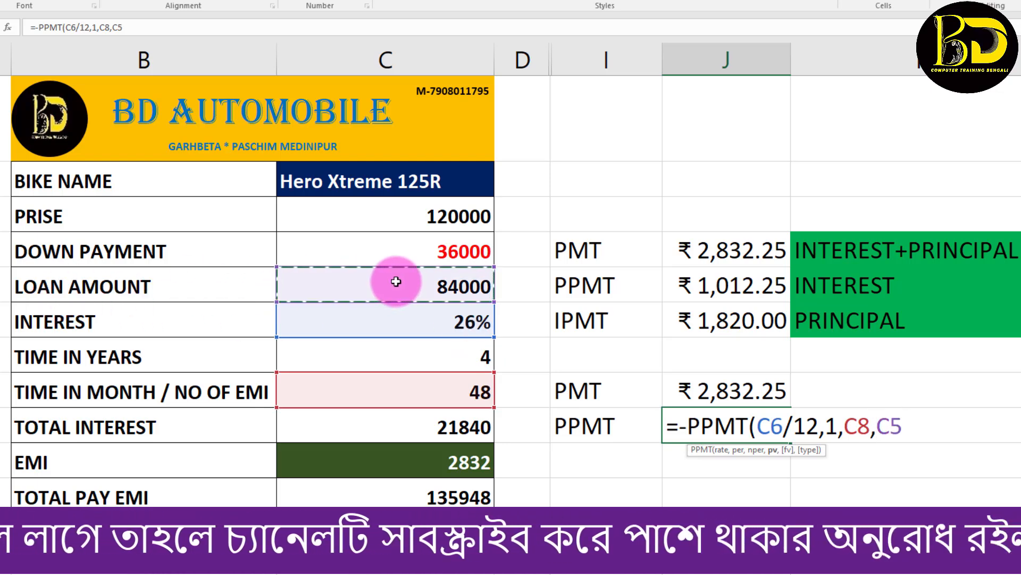
text())
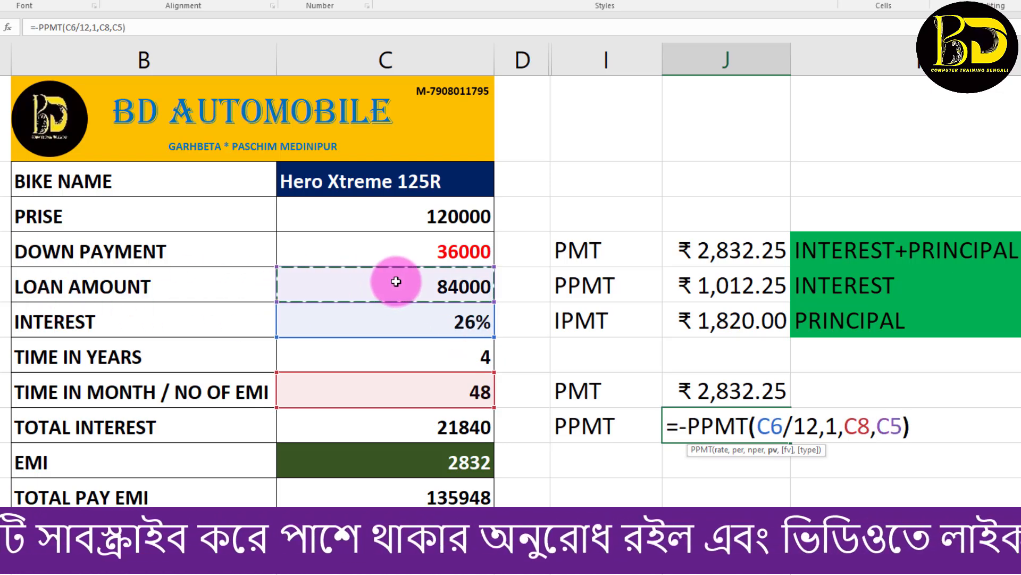
key(Return)
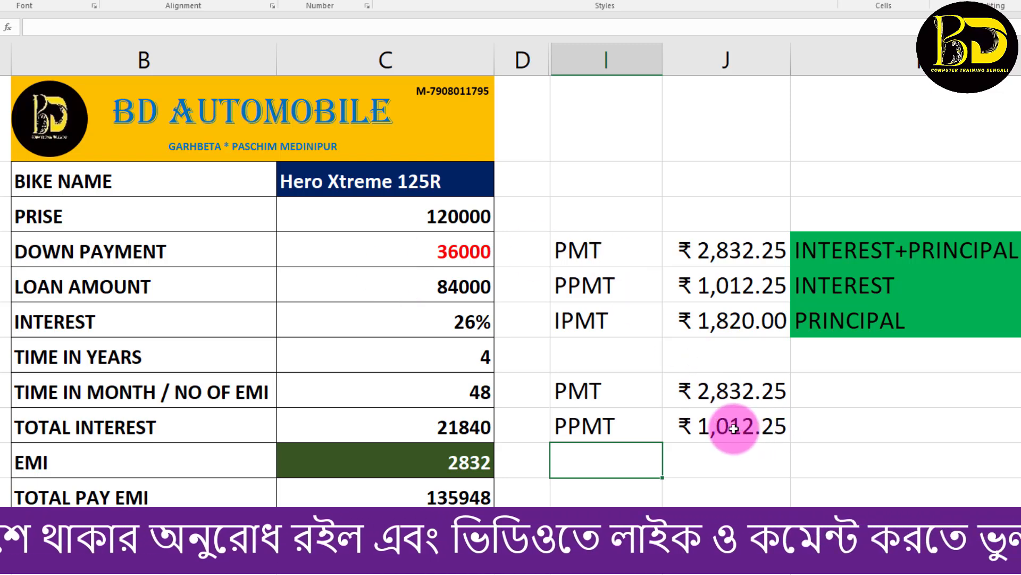
Enter the label IPMT in cell I10, below the PPMT label.
click(700, 428)
click(598, 426)
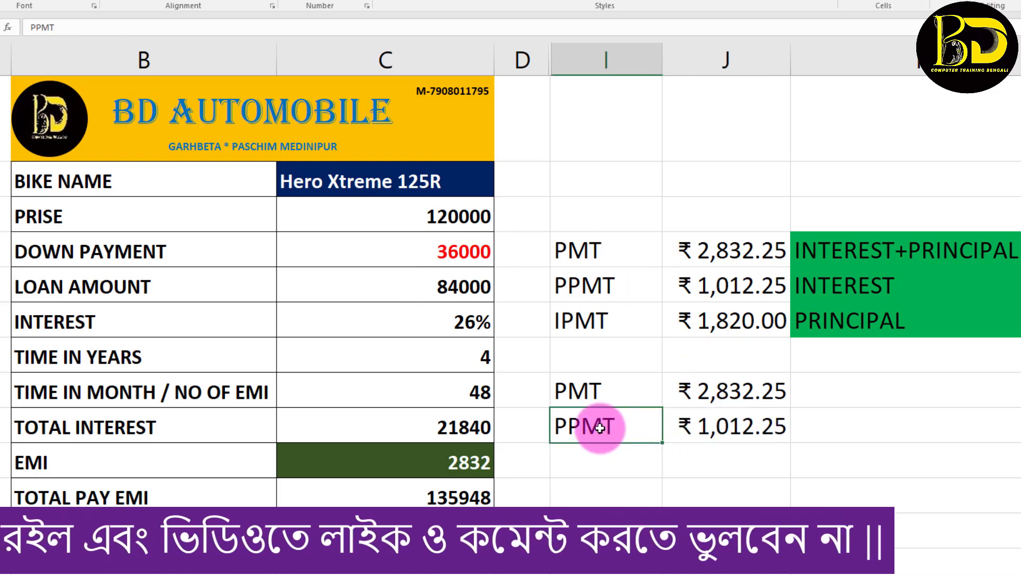
click(850, 288)
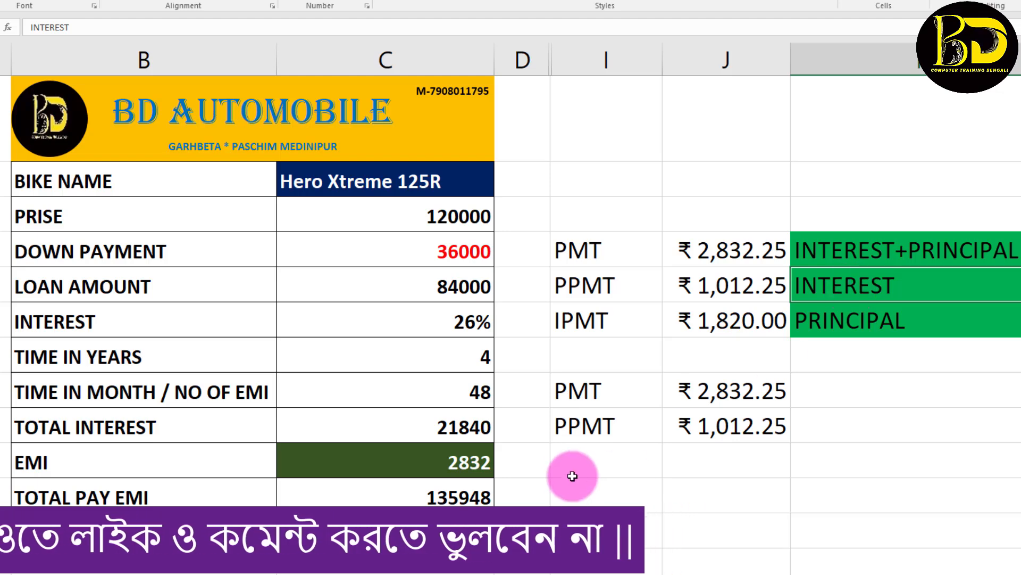
click(592, 455)
text(IPMT)
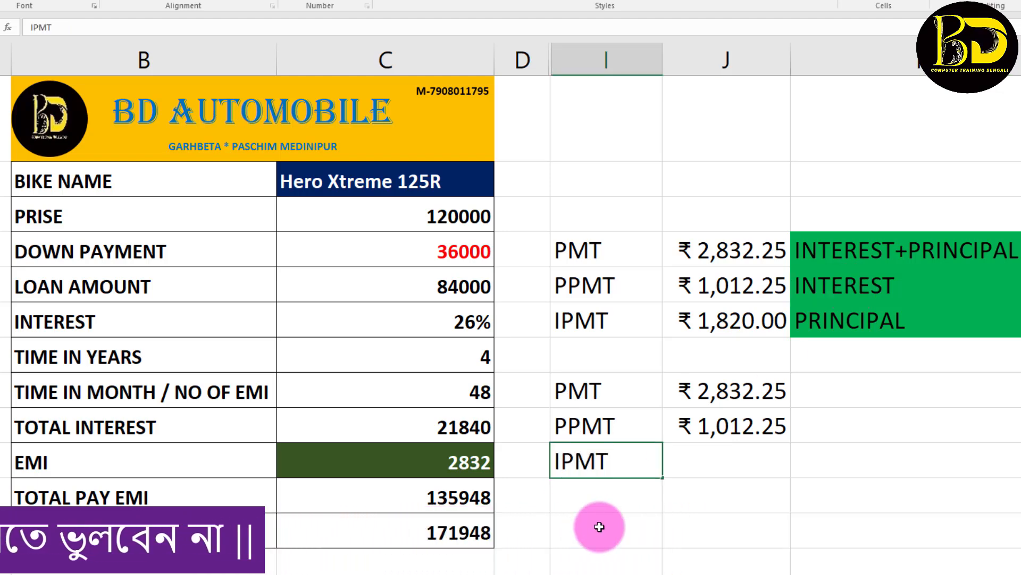
click(794, 519)
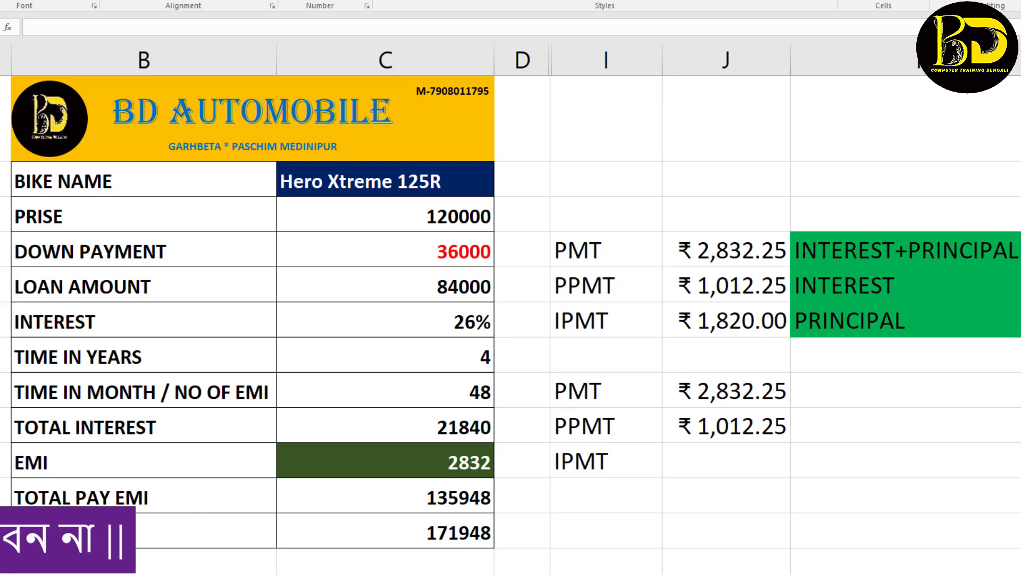
click(263, 544)
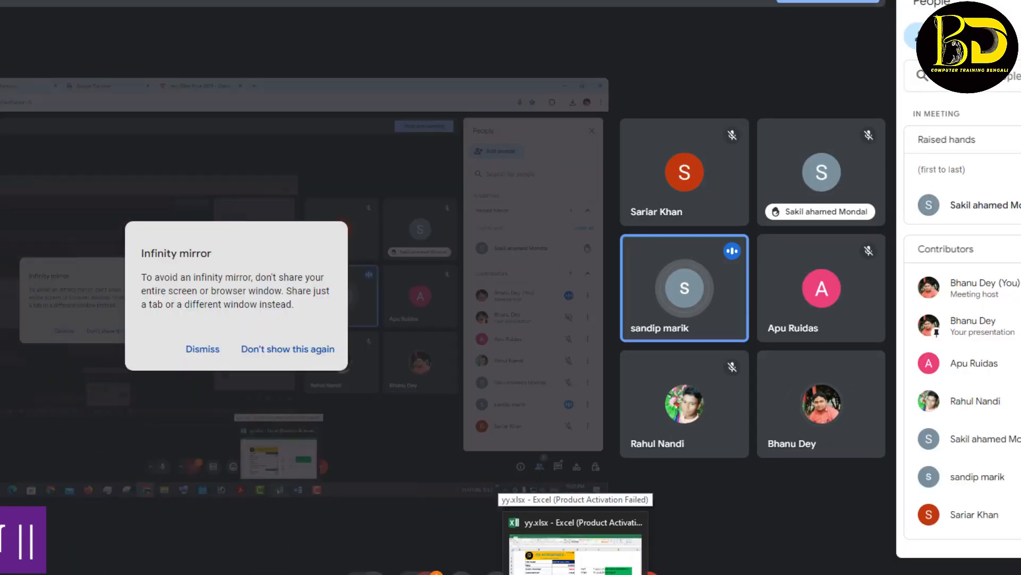
click(575, 553)
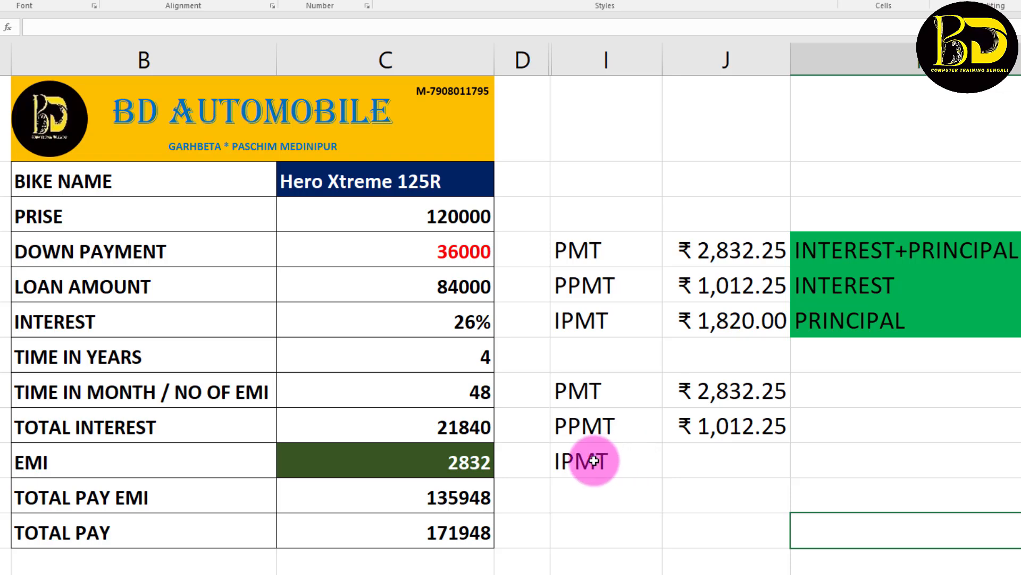
click(636, 460)
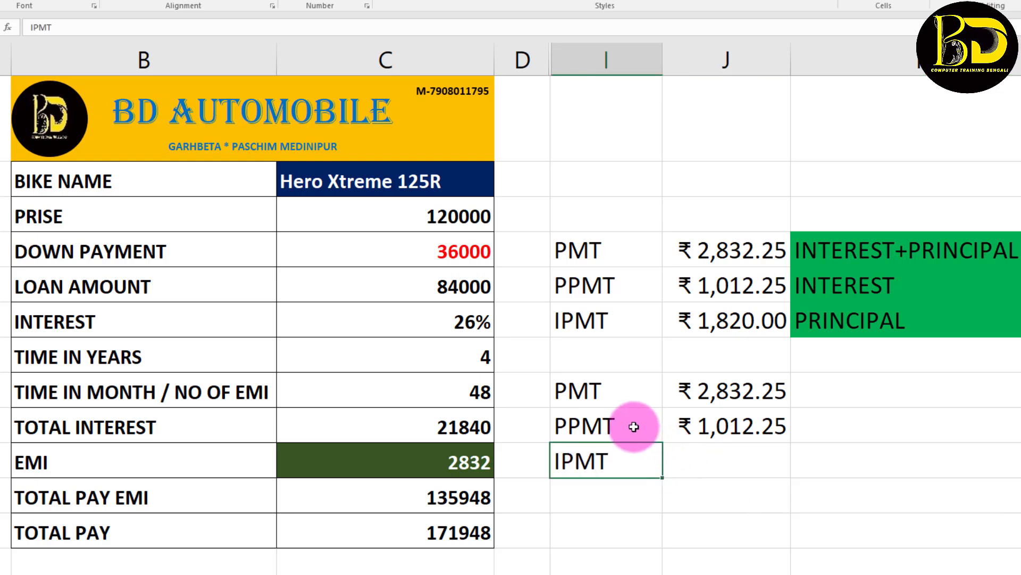
click(715, 457)
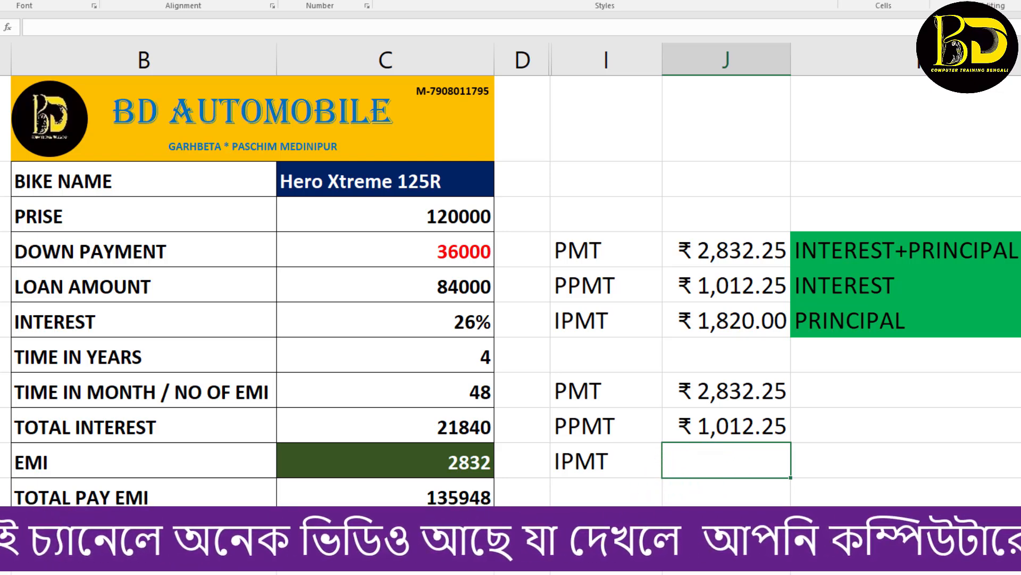
click(343, 573)
mouse_move(274, 568)
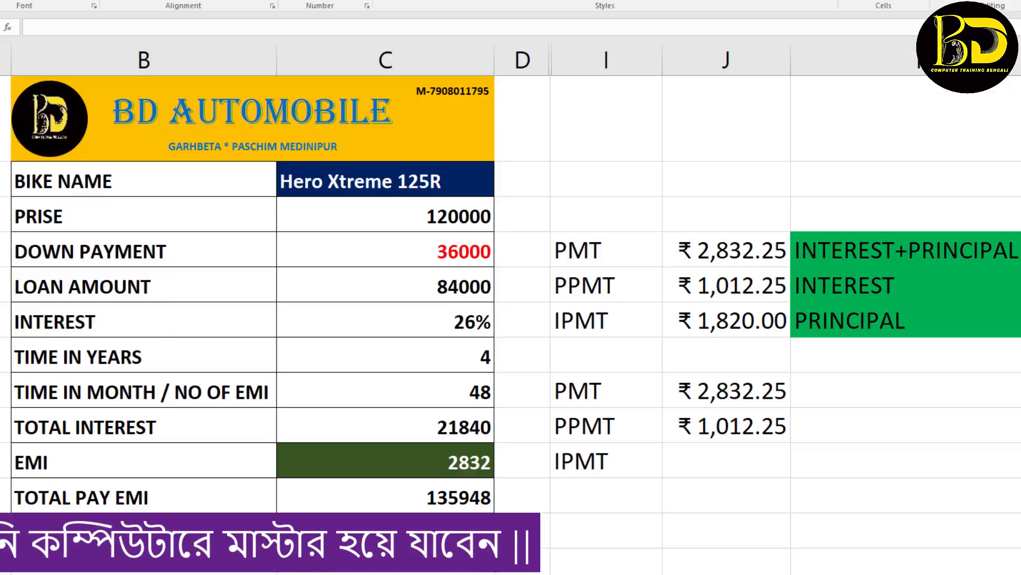
Enter the formula =-IPMT(C6/12,1,C8,C5) in J10, using period 1 with the interest, number of EMIs and loan amount.
click(683, 455)
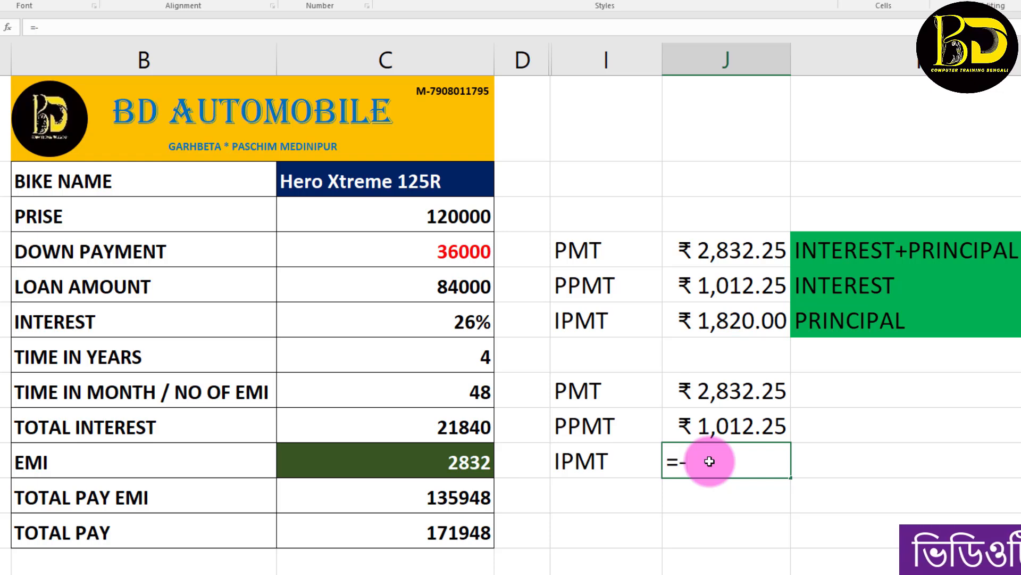
text(IPM)
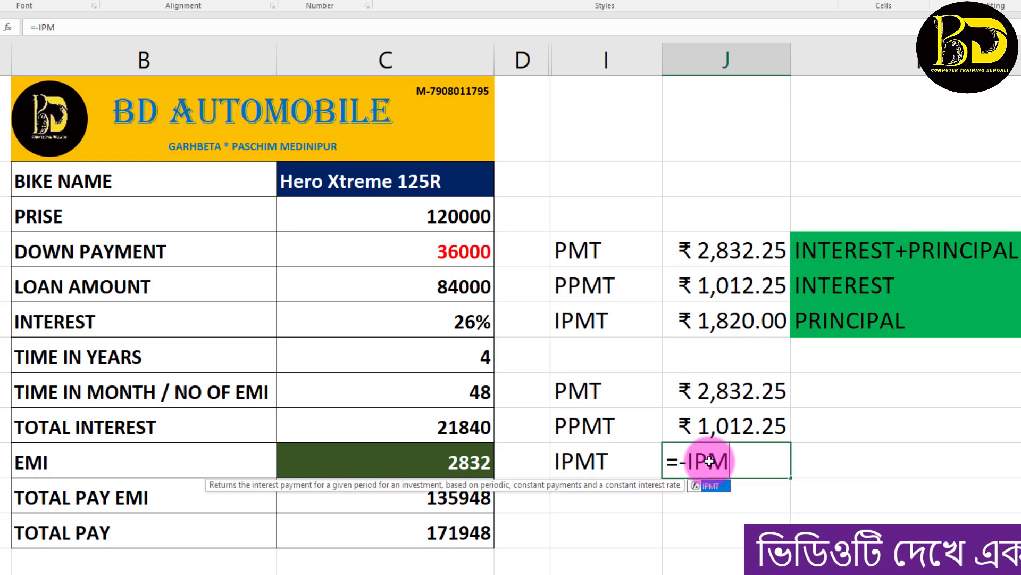
text(T()
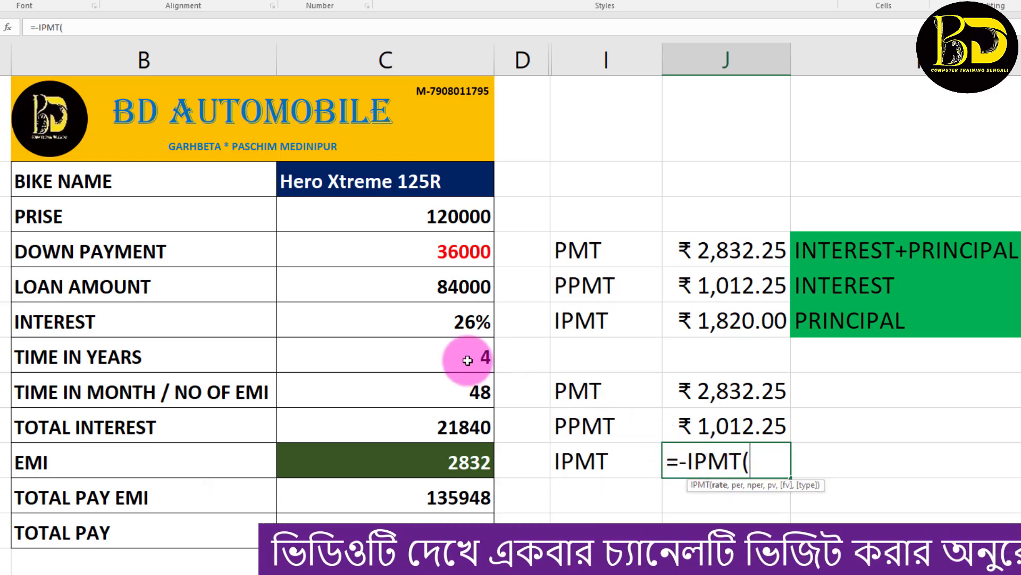
click(415, 320)
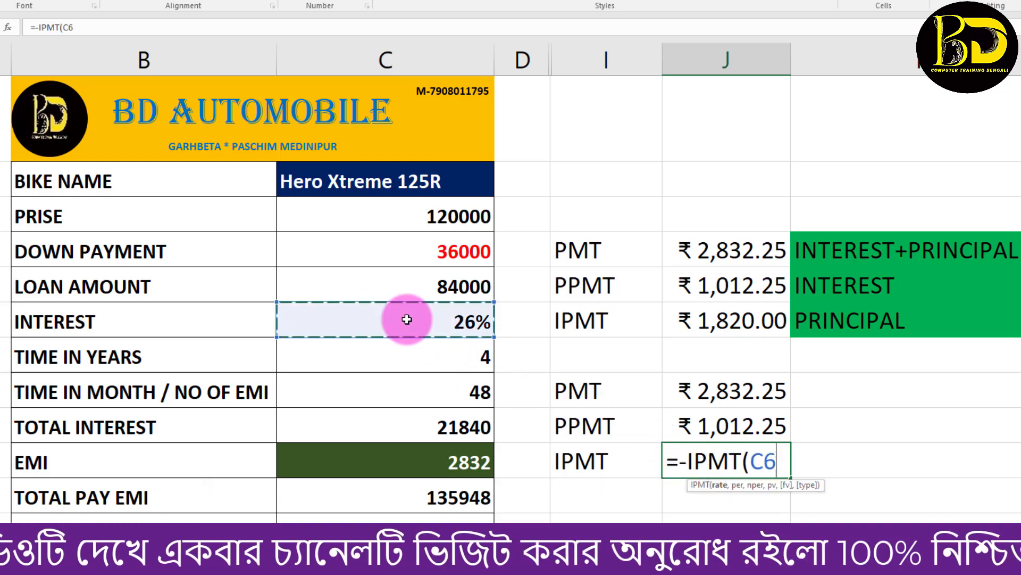
text(/12,)
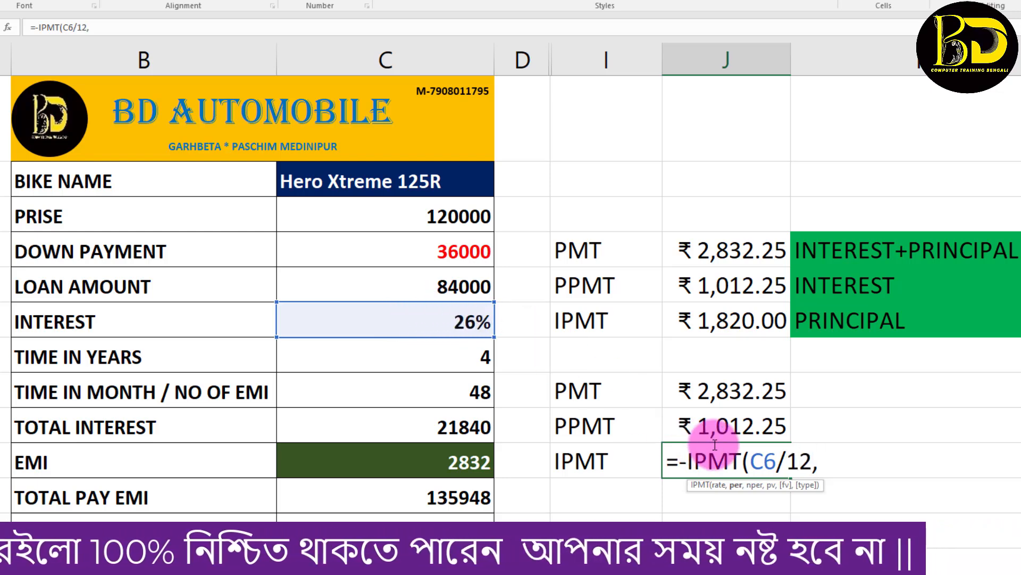
text(1,)
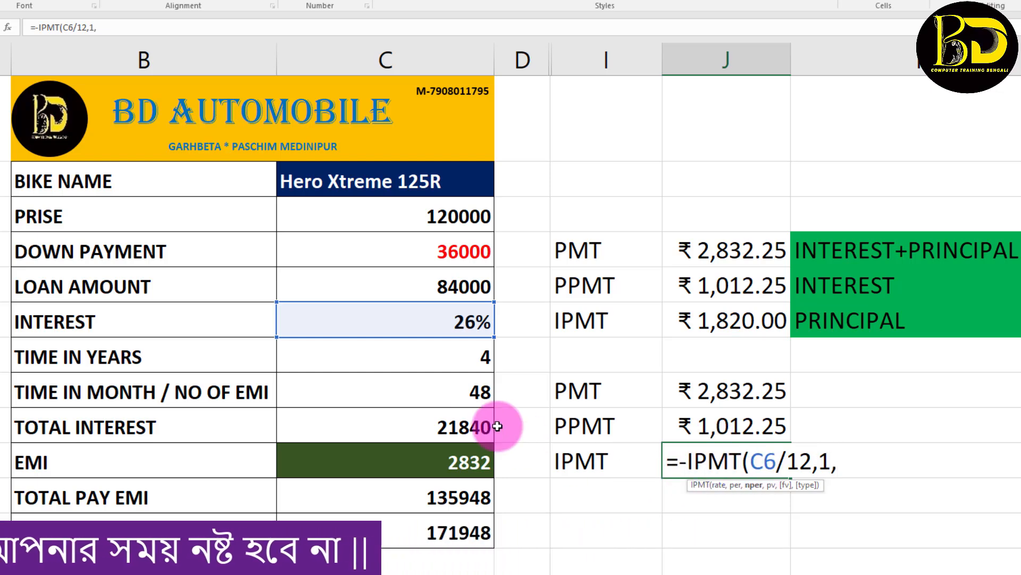
click(457, 389)
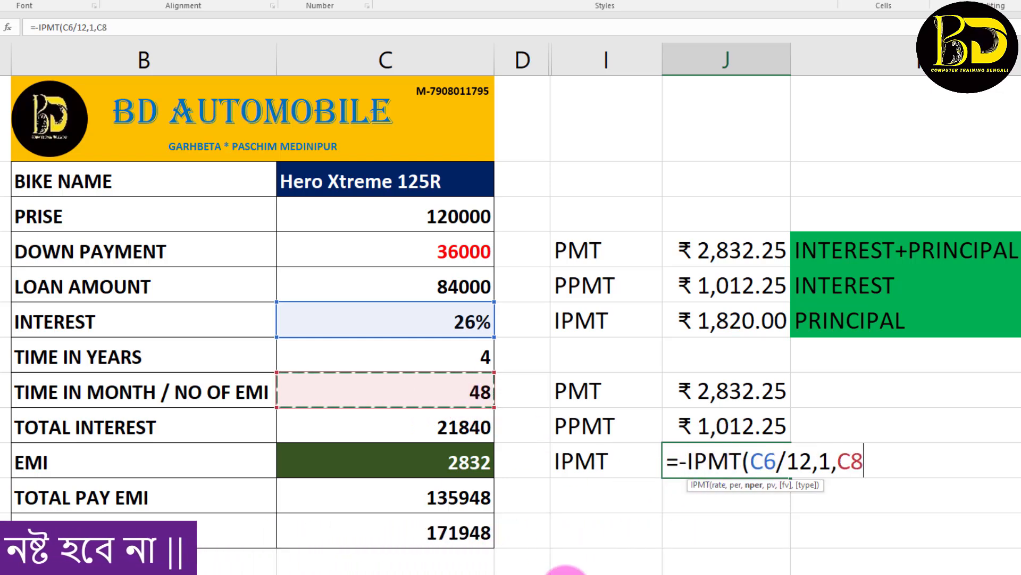
text(,)
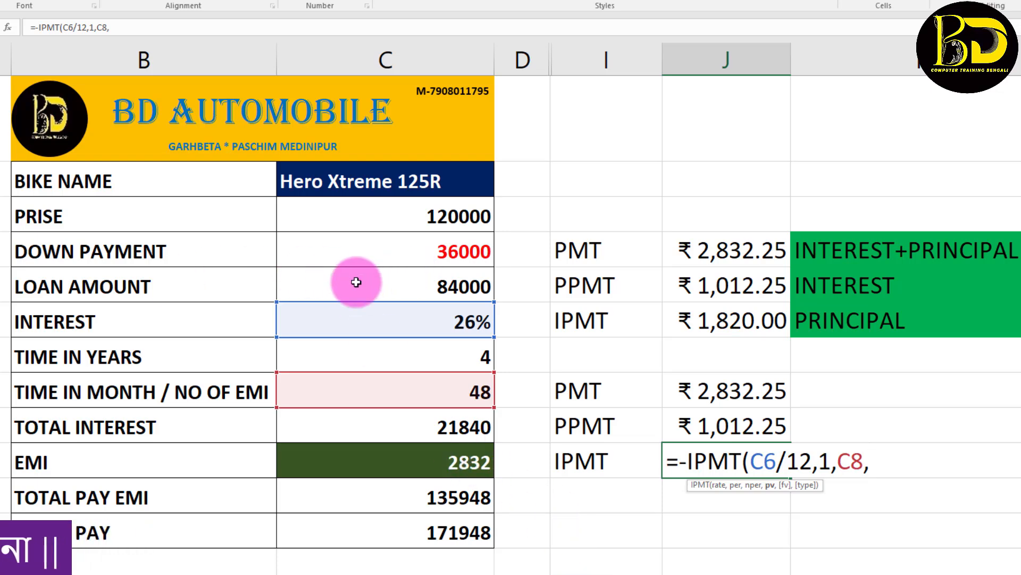
click(398, 281)
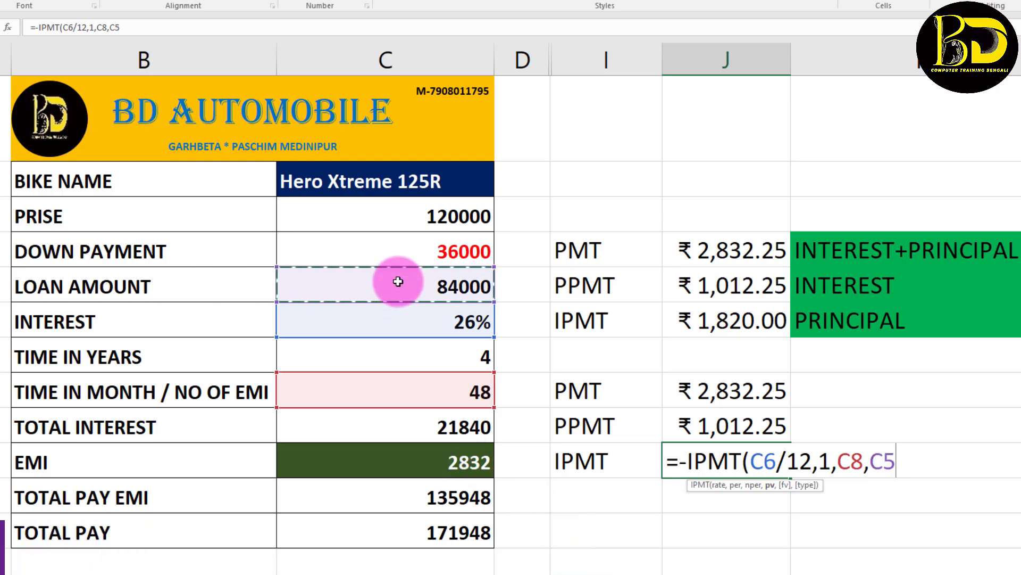
key(Return)
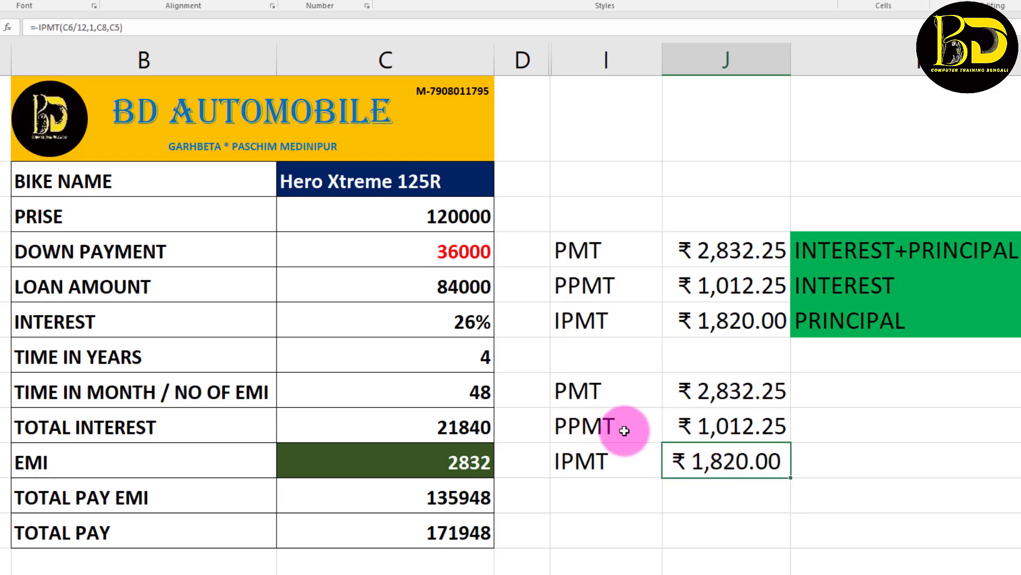
Add the PPMT and IPMT amounts in K8 with the formula =J9+J10 and compare the sum with the PMT in J8.
click(715, 426)
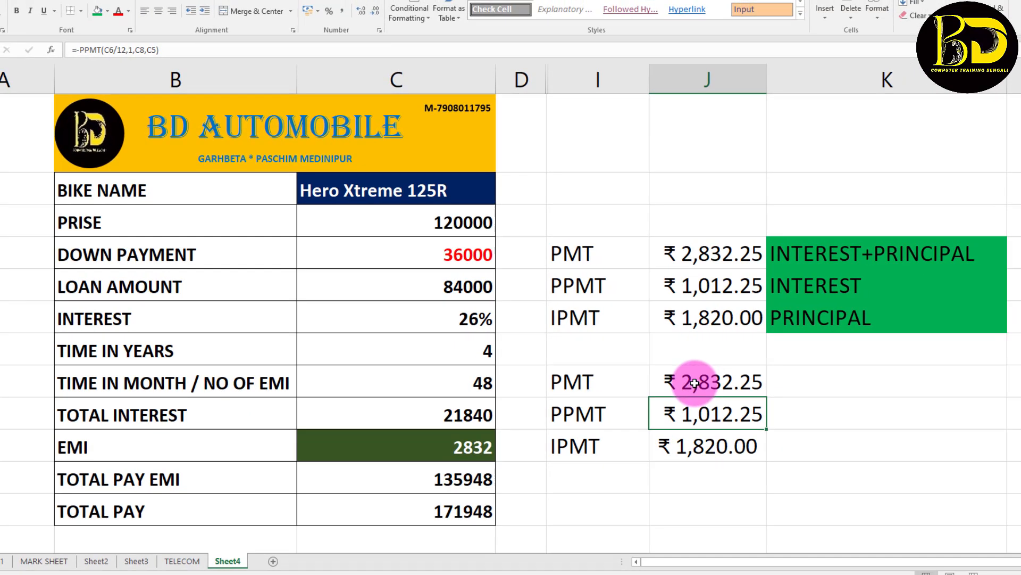
click(850, 384)
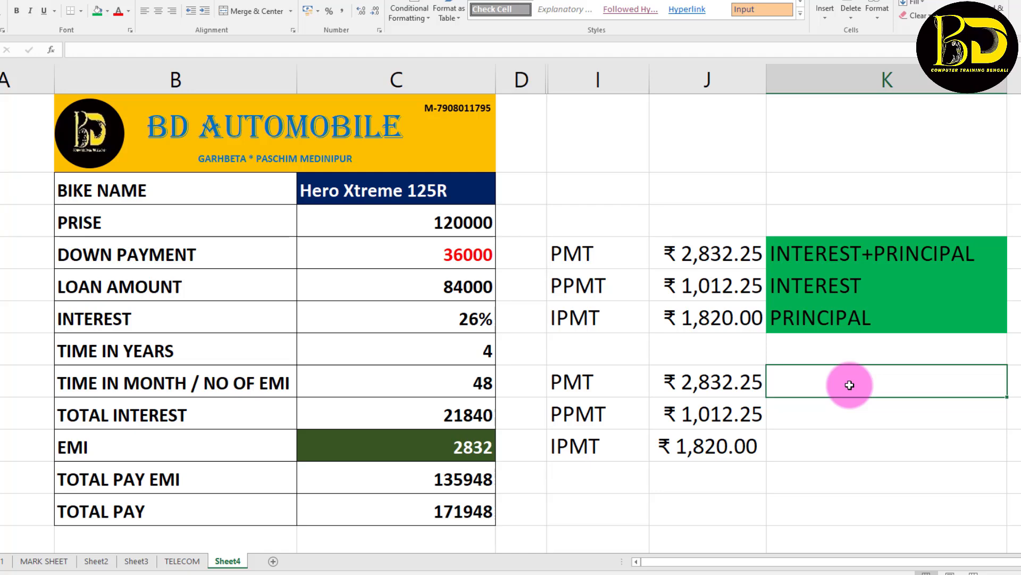
text(=)
click(713, 417)
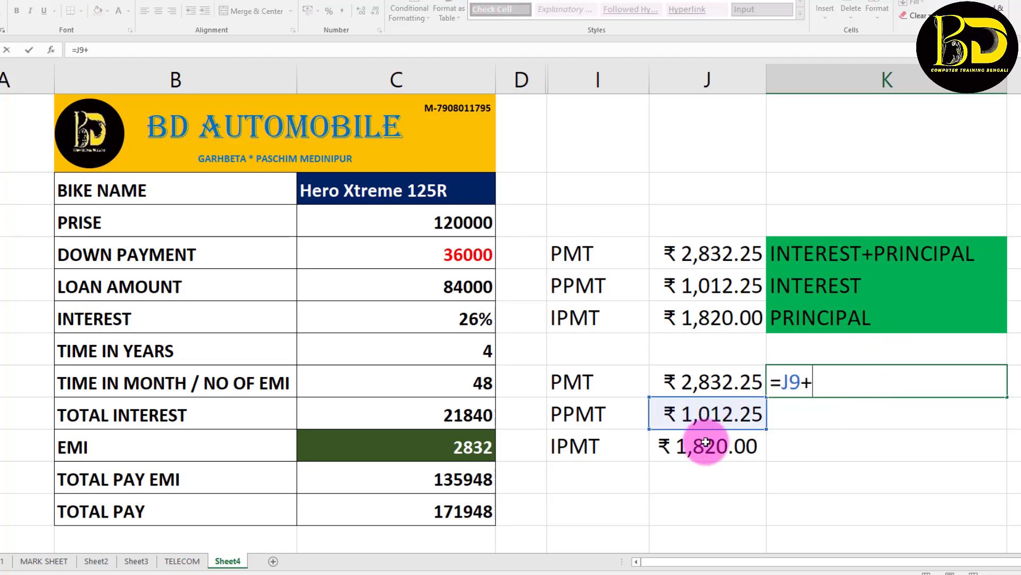
text(+)
click(705, 442)
key(Return)
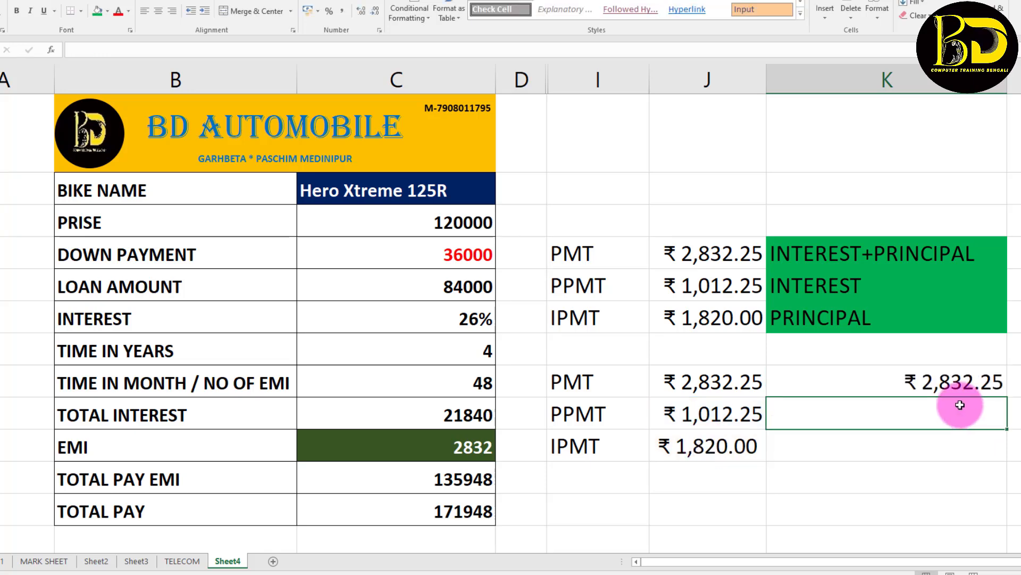
click(961, 384)
click(731, 384)
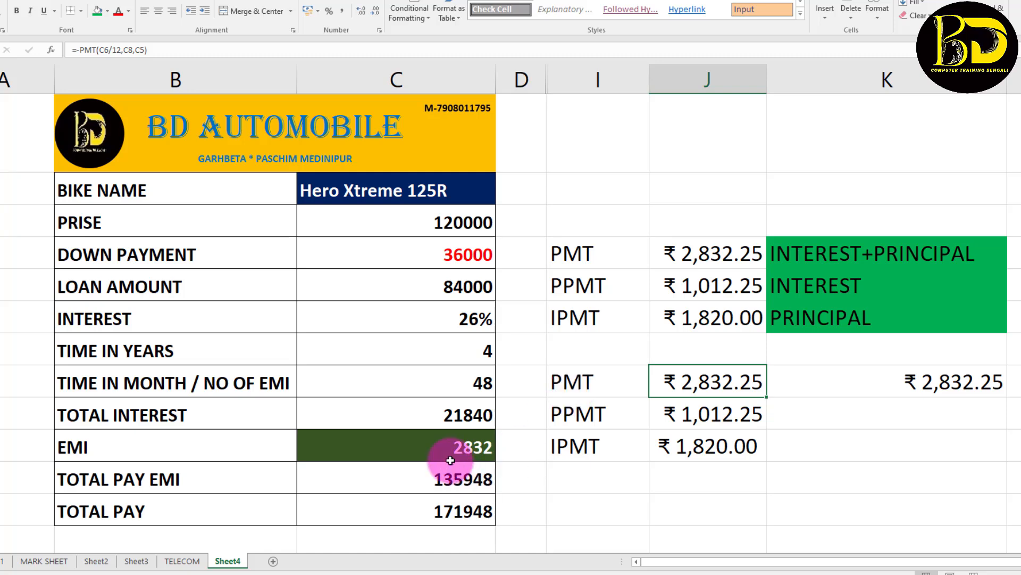
Enter the formula =-PMT(C6/12,C8,C5) in the EMI cell C10 of the BD AUTOMOBILE table.
click(351, 195)
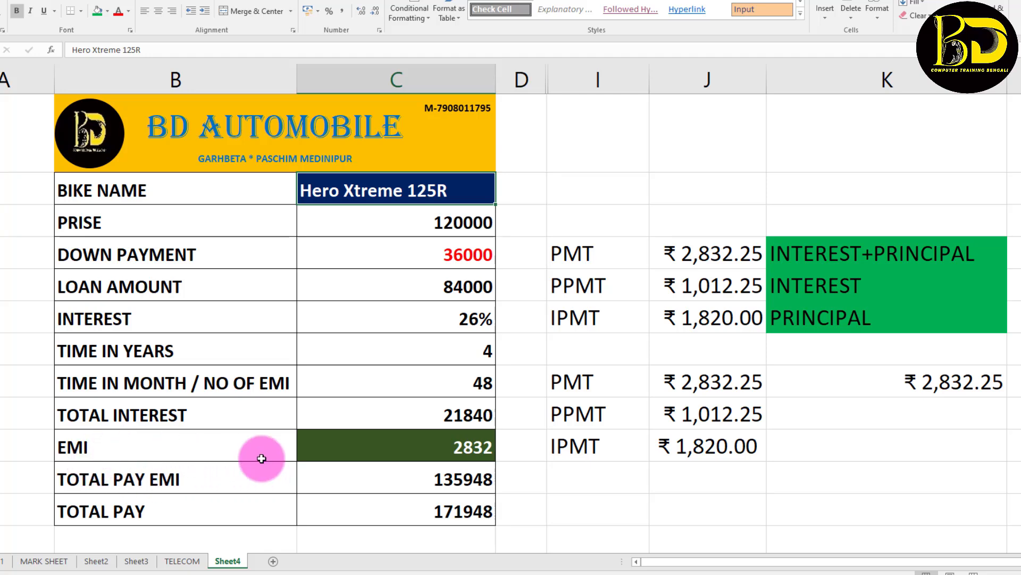
click(346, 447)
text(=)
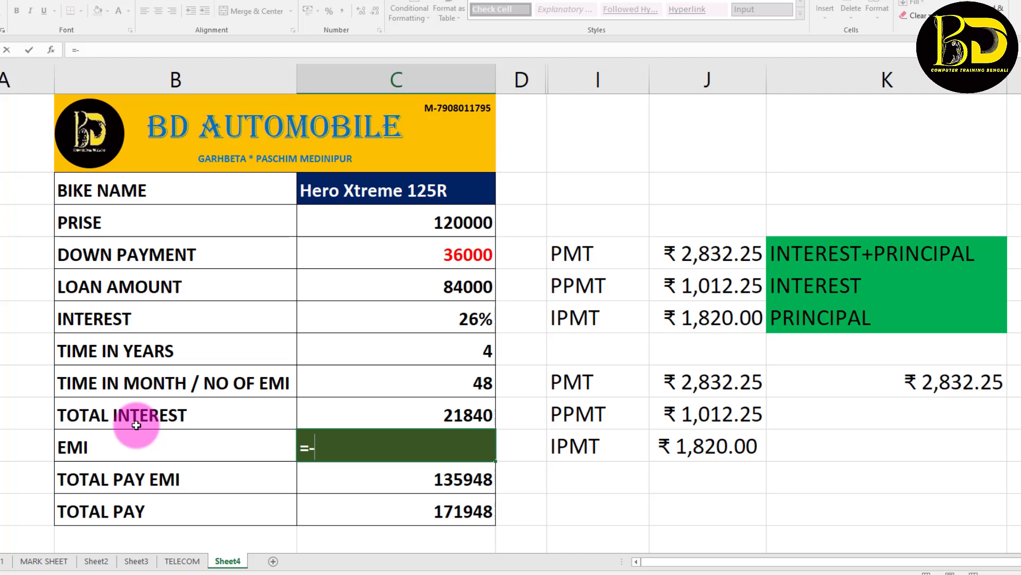
text(-PMT)
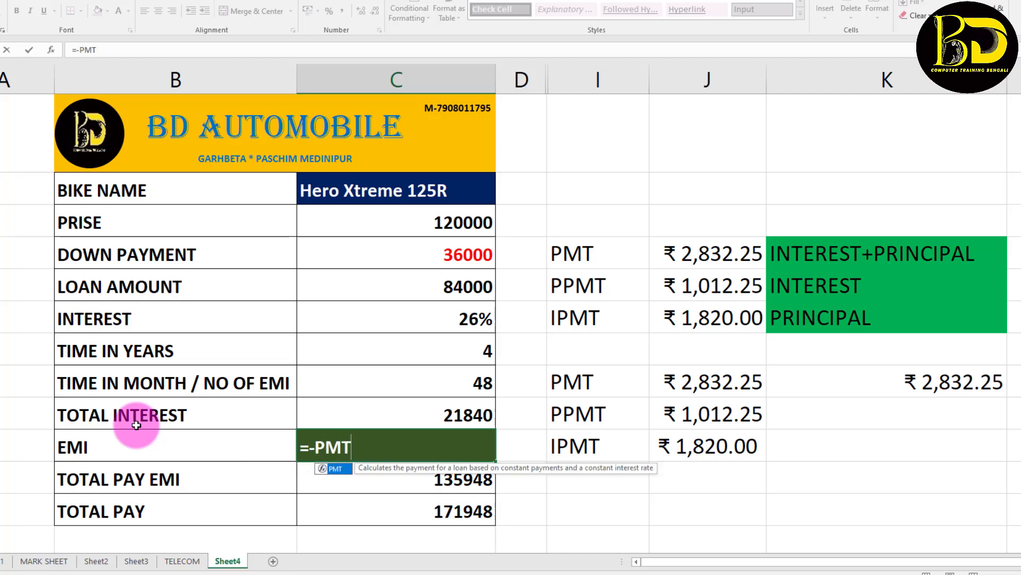
text(()
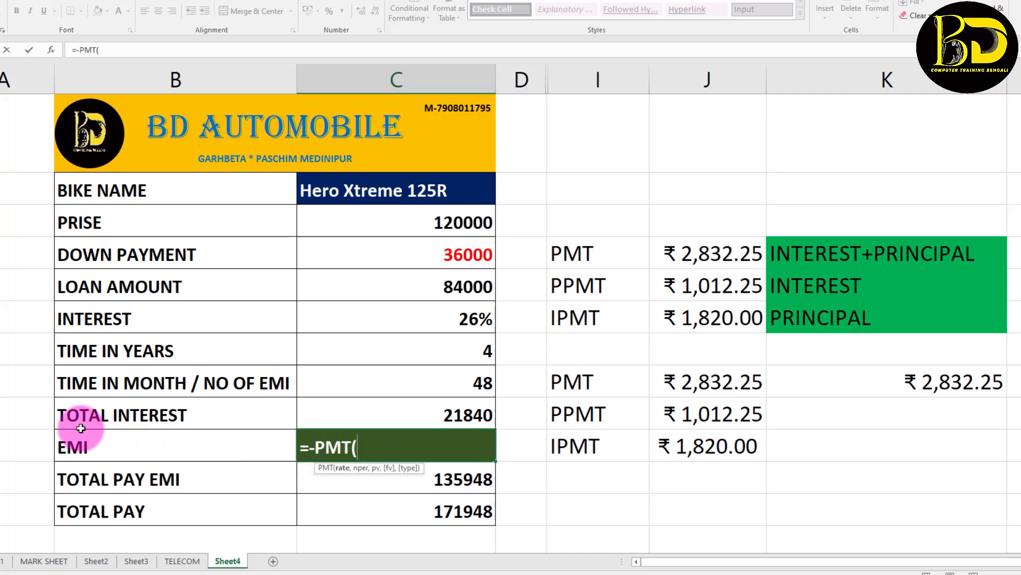
click(448, 320)
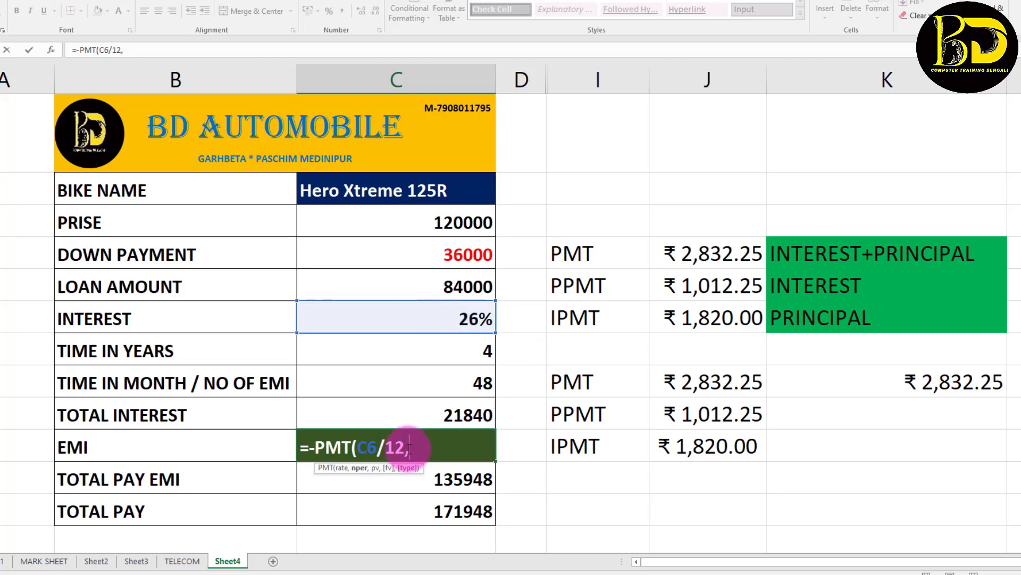
click(456, 386)
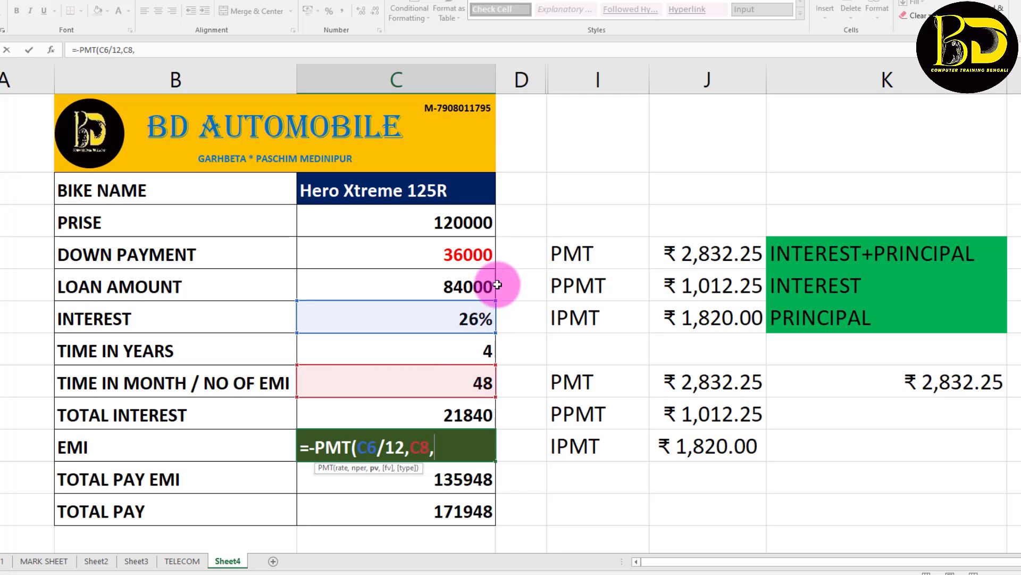
click(452, 286)
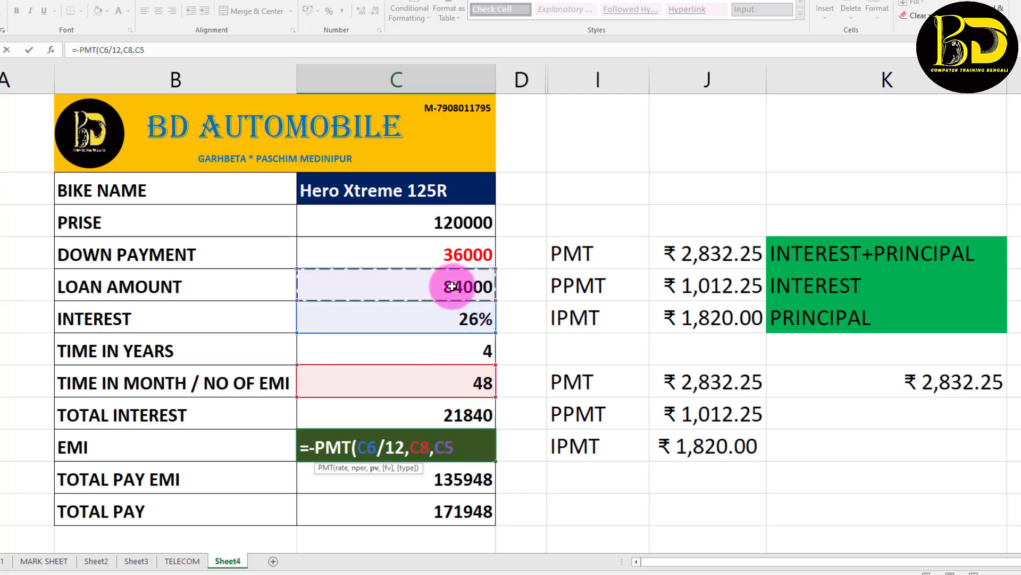
key(Return)
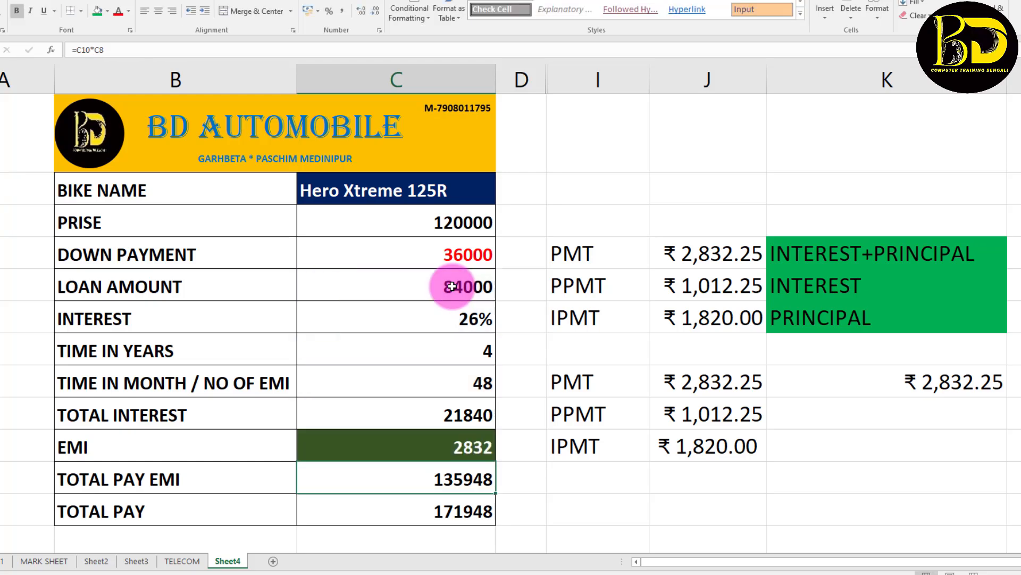
Hide columns I to K, which hold the PMT, PPMT and IPMT examples.
click(441, 217)
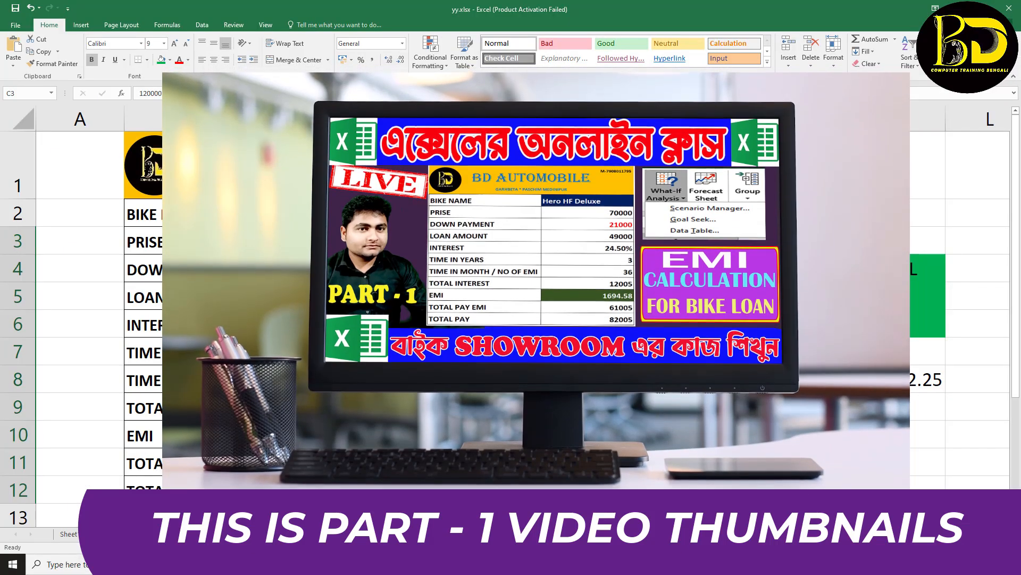
click(526, 268)
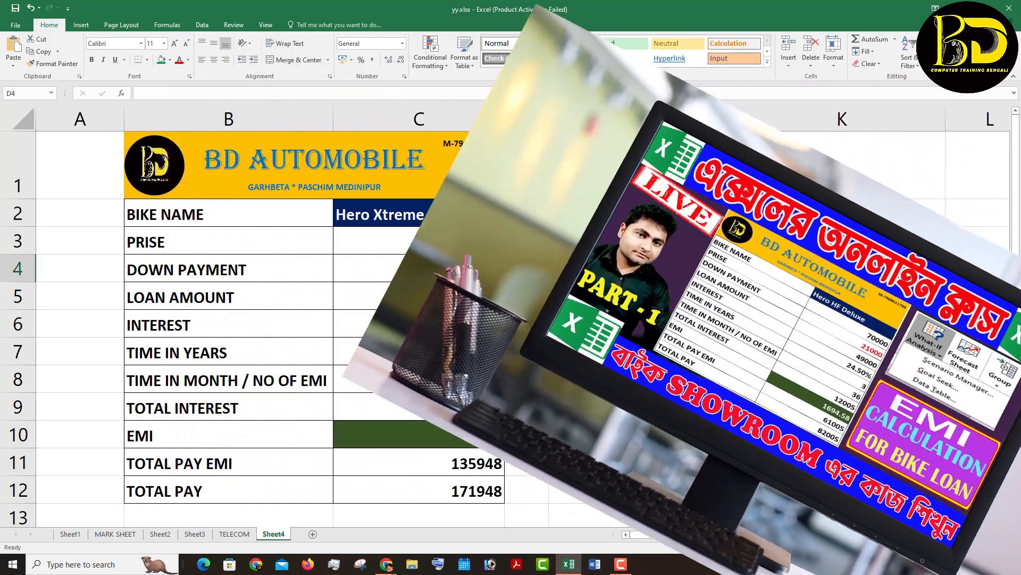
click(590, 264)
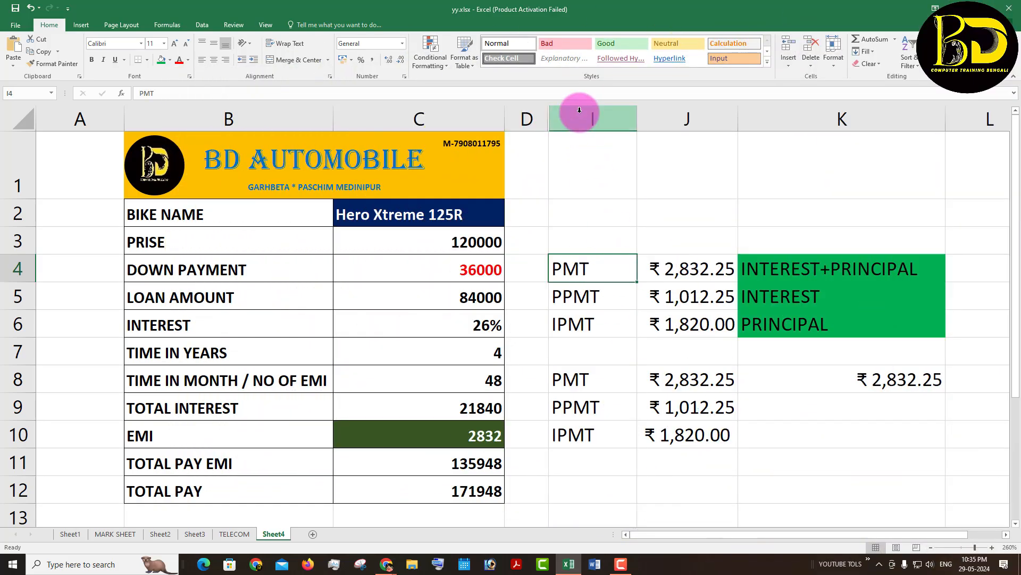
drag(588, 115, 876, 128)
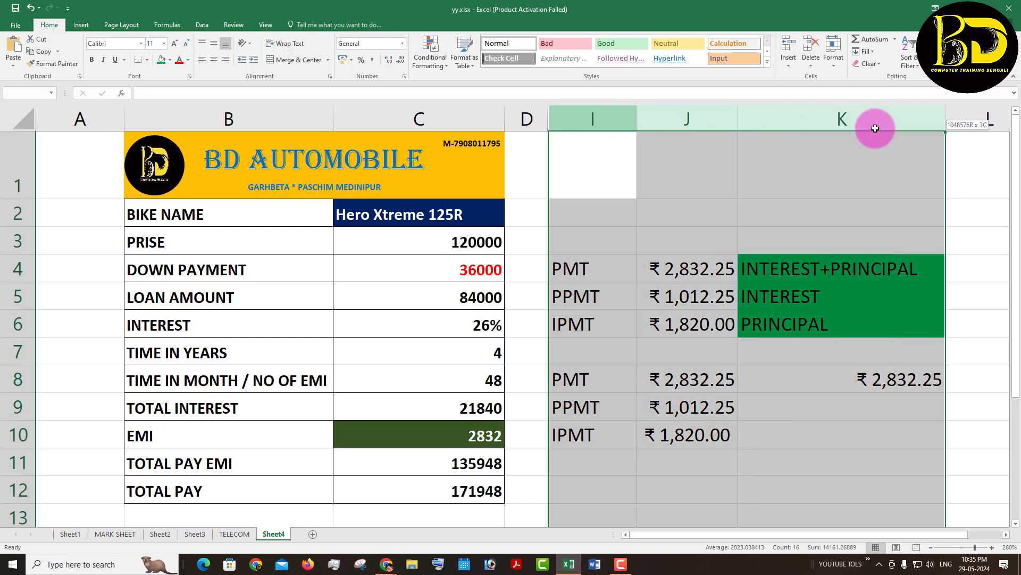
right_click(605, 119)
click(632, 264)
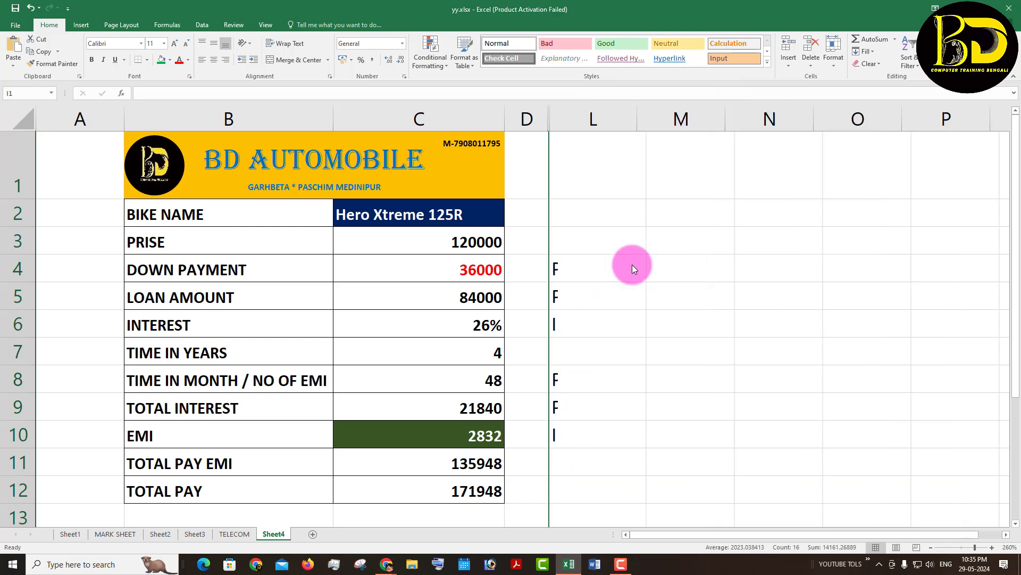
Open the Scenario Manager, move it closer to the loan table and delete the Hero Glamour scenario.
click(468, 326)
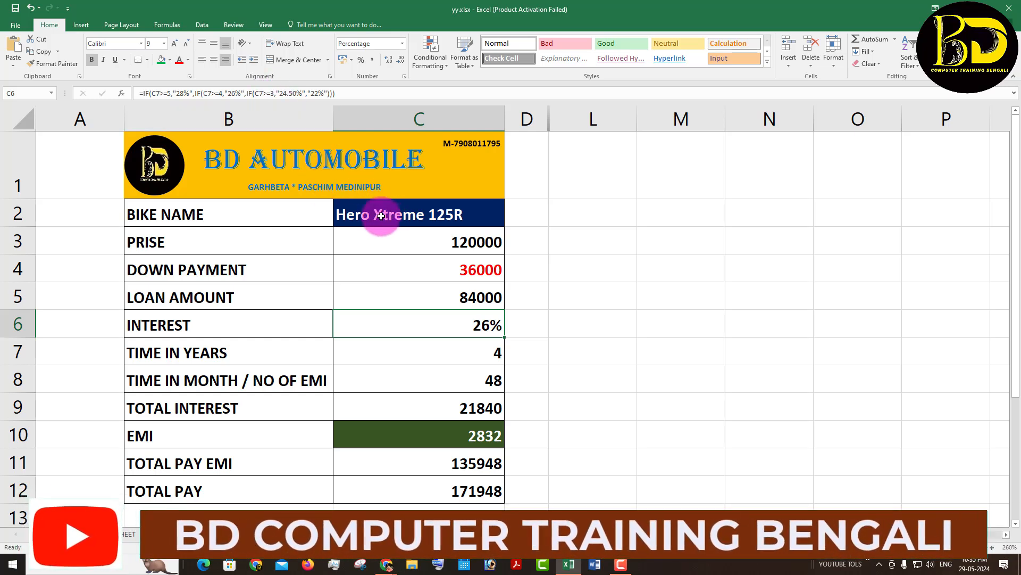
click(202, 25)
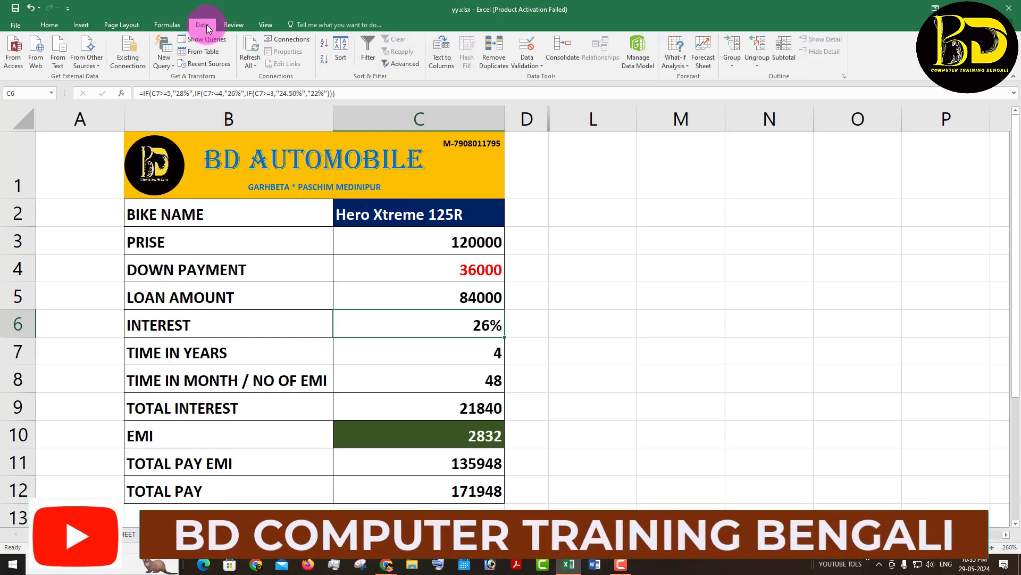
click(678, 64)
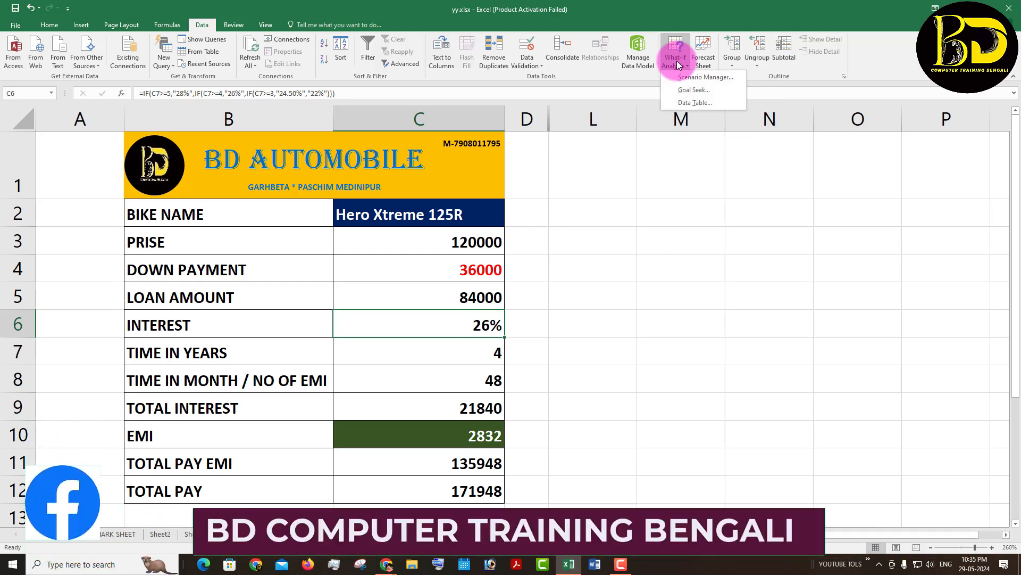
click(689, 79)
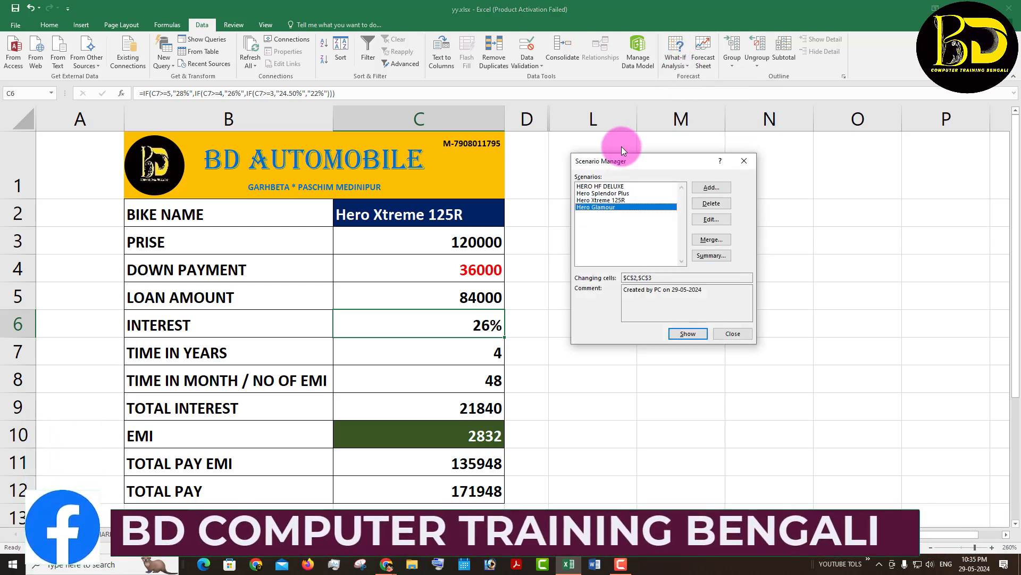
drag(649, 168, 614, 141)
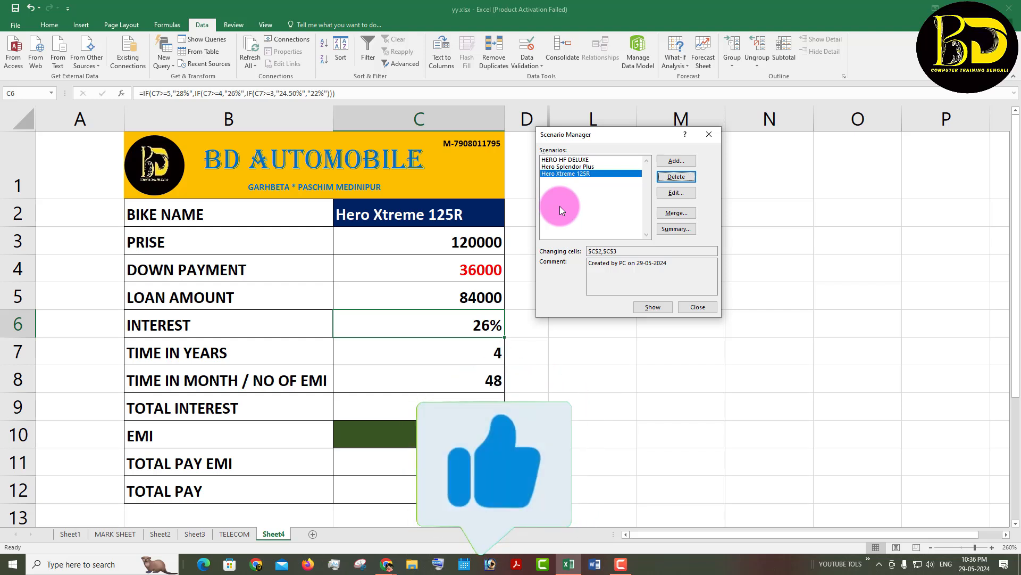
Show the HERO HF DELUXE scenario in the loan table.
click(558, 159)
click(653, 307)
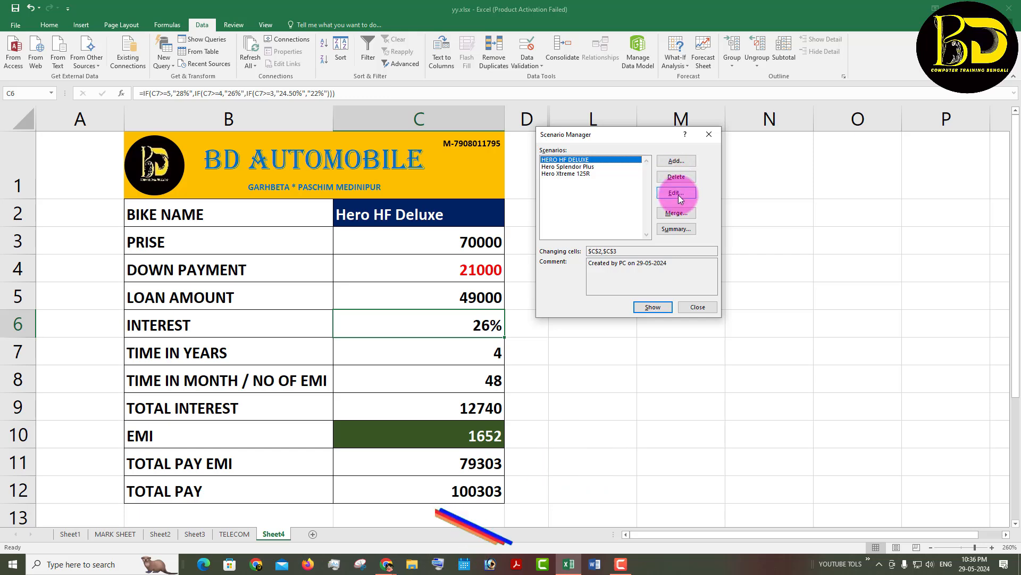
click(387, 564)
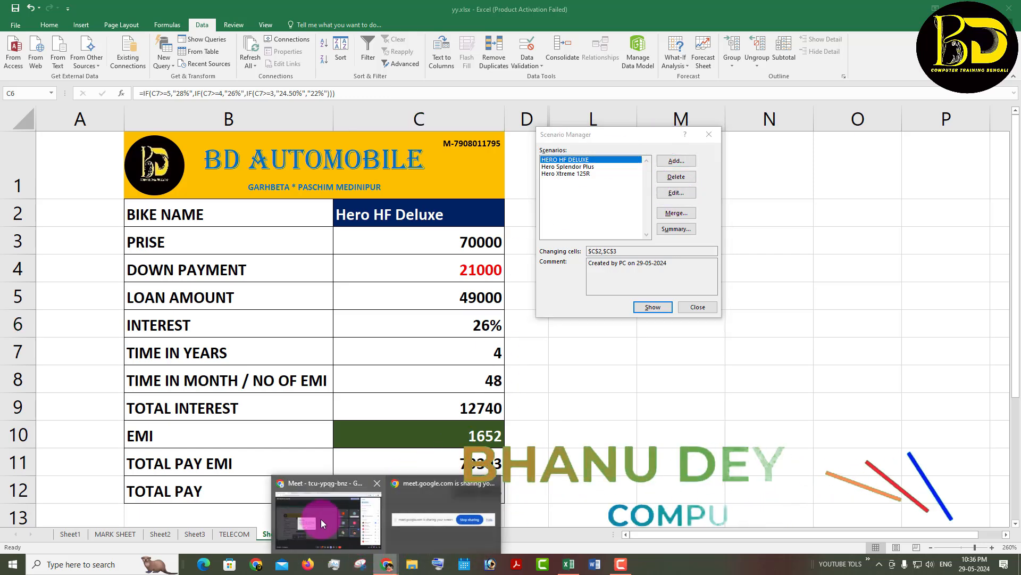
click(321, 519)
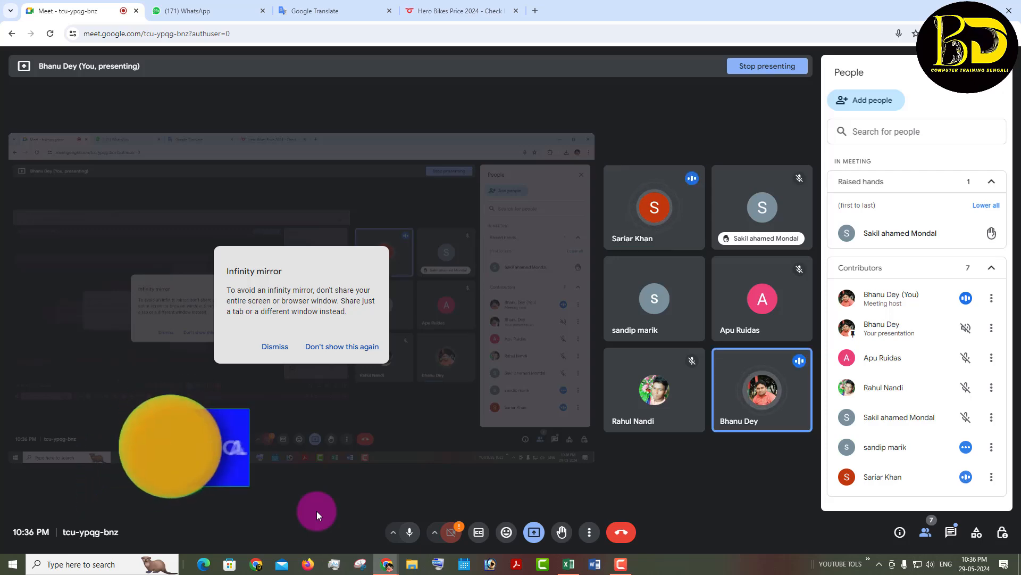
click(570, 564)
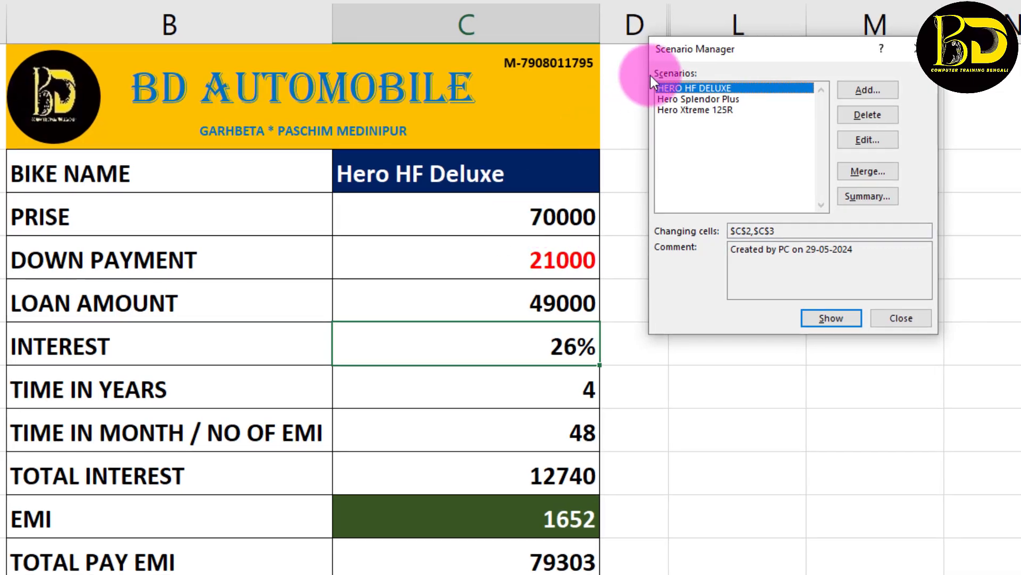
Edit the HERO HF DELUXE scenario so its price in C3 is 78000, and show it in the loan table.
click(880, 140)
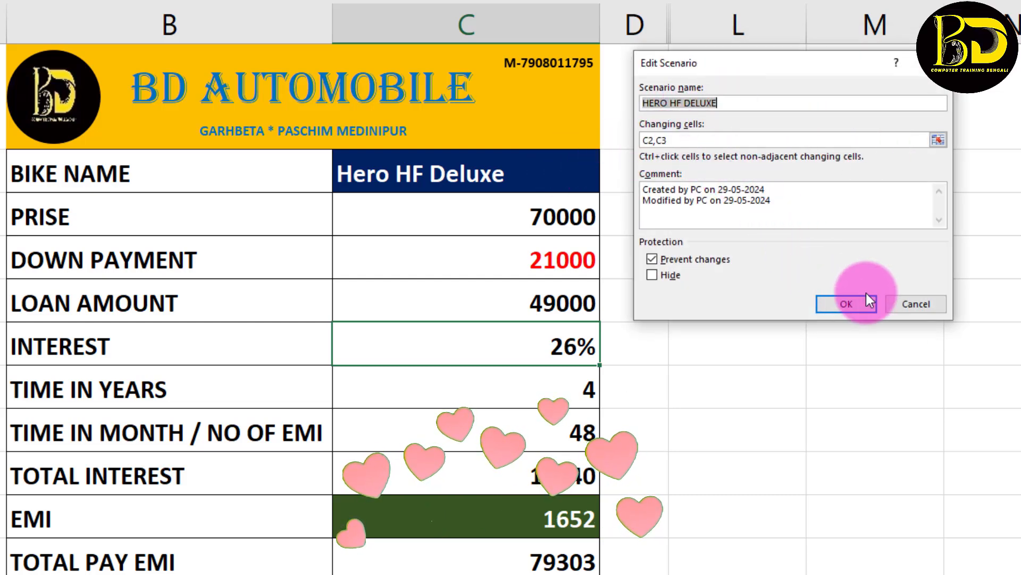
click(860, 308)
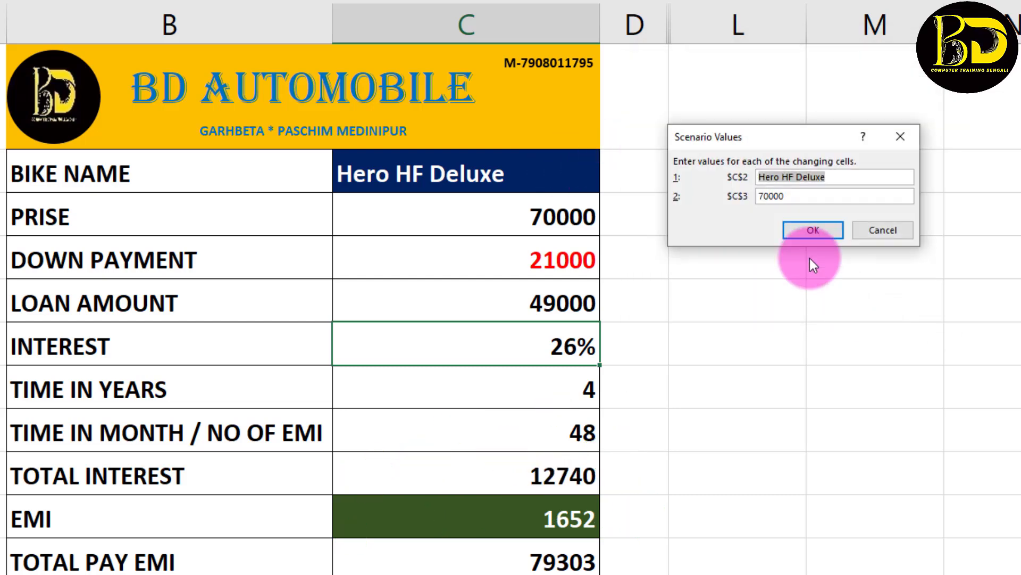
click(769, 196)
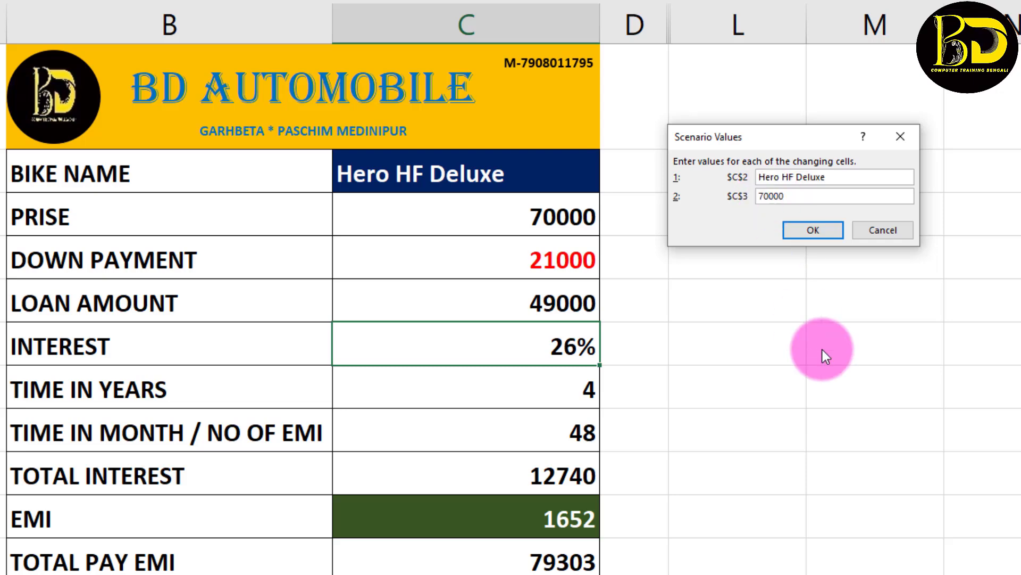
key(BackSpace)
text(8)
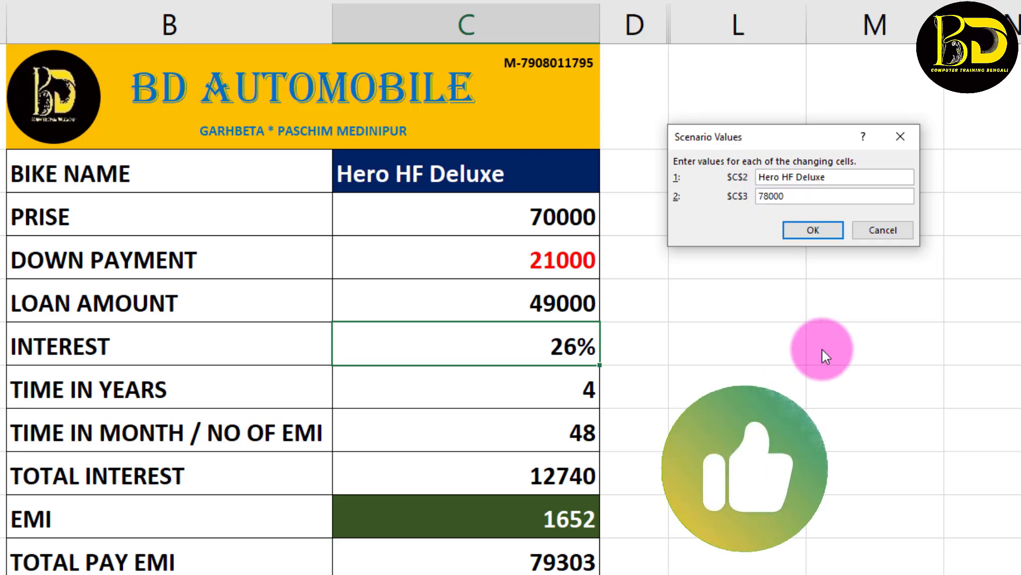
click(826, 232)
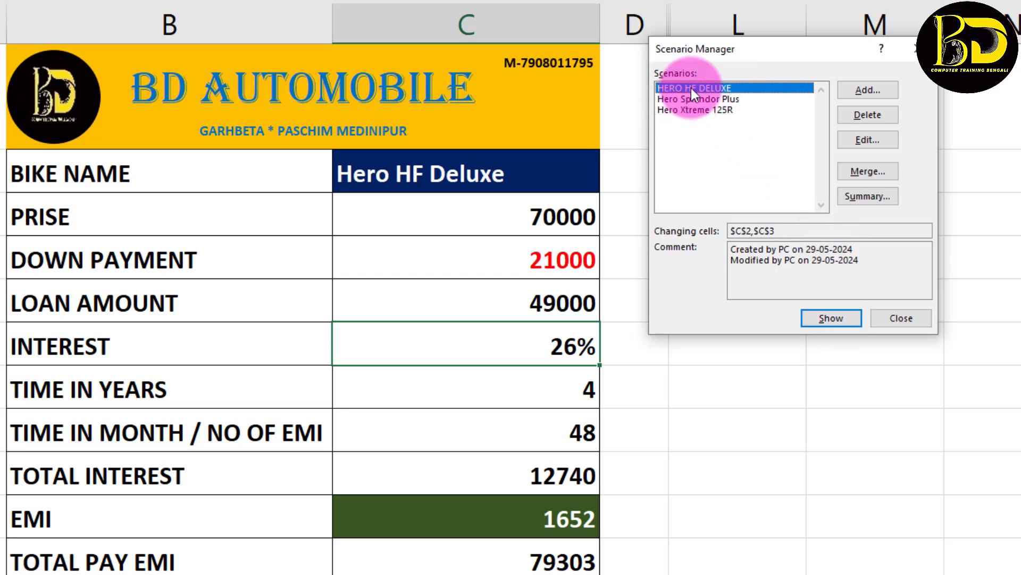
click(830, 318)
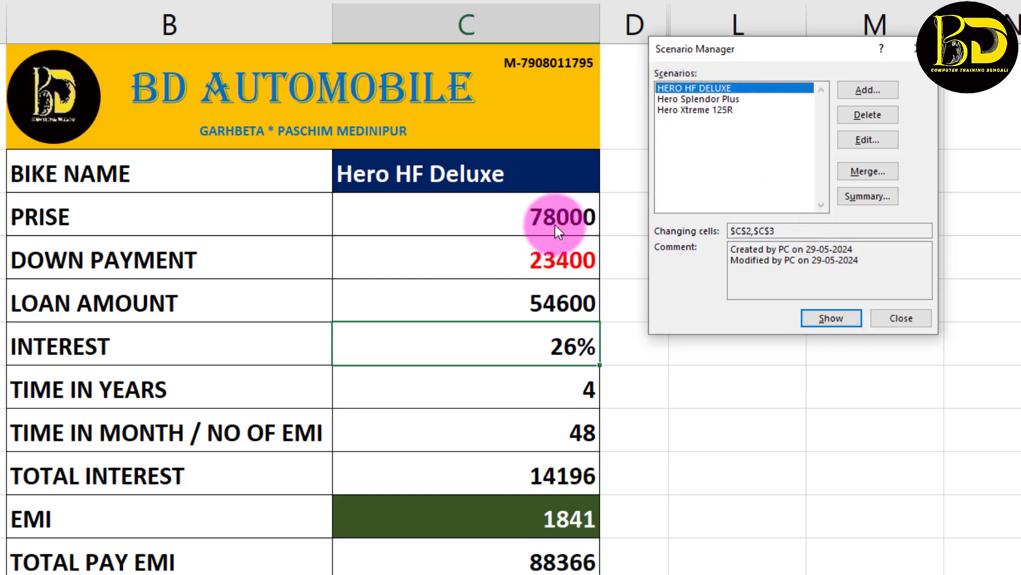
Show the Hero Splendor Plus scenario in the loan table and switch back to HERO HF DELUXE.
click(708, 100)
click(834, 318)
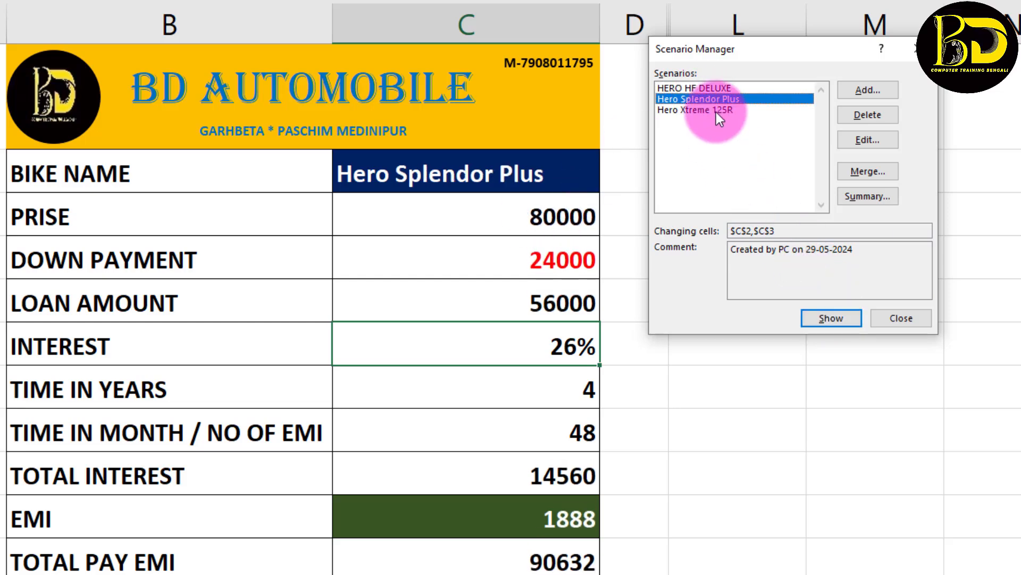
click(712, 89)
click(841, 318)
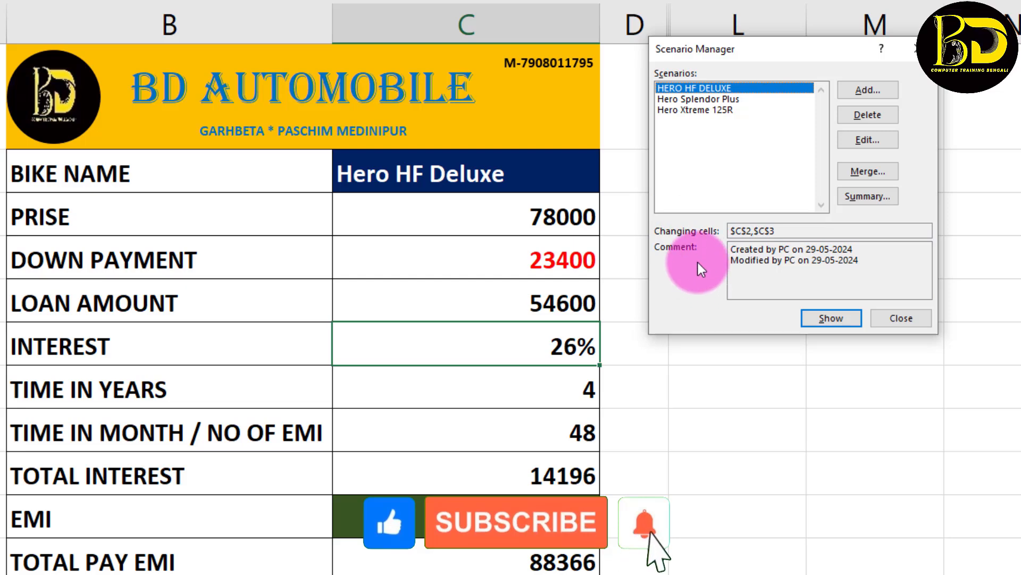
click(685, 110)
click(685, 100)
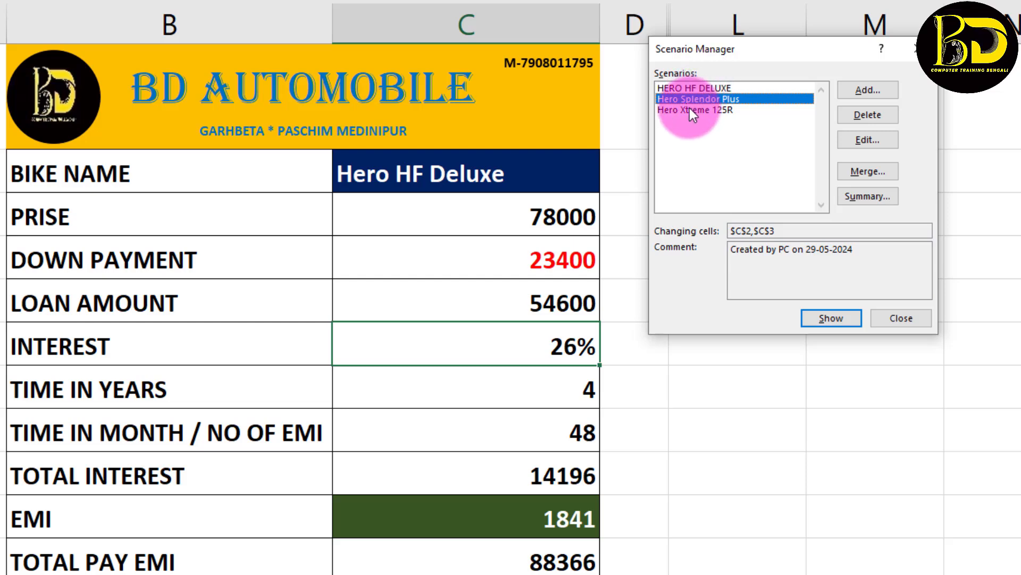
click(690, 108)
click(698, 100)
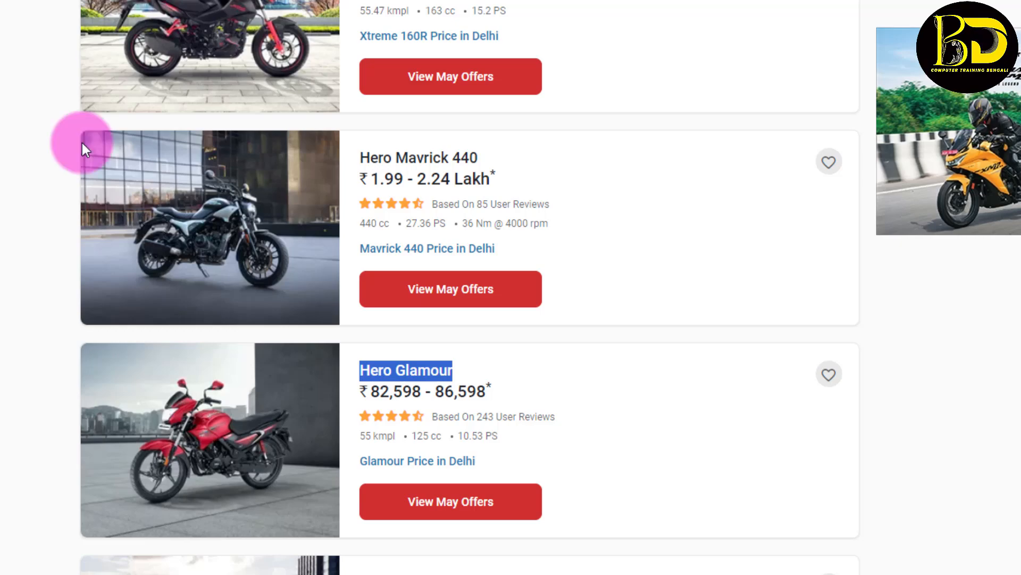
Switch to the Hero bike price list in the browser, open the Hero Glamour page and copy the model name.
scroll(540, 487, up, 3)
scroll(543, 483, down, 3)
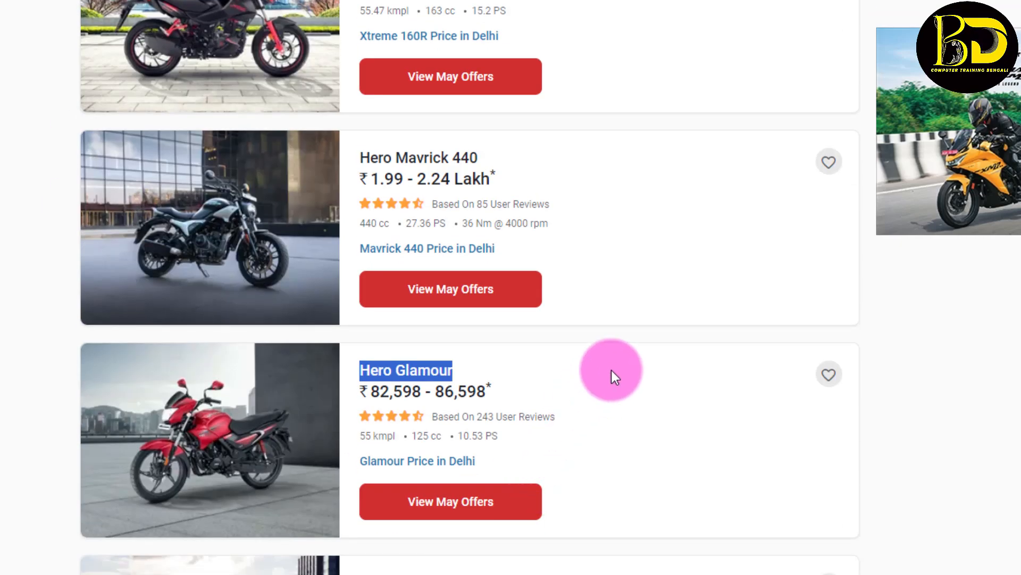
click(378, 370)
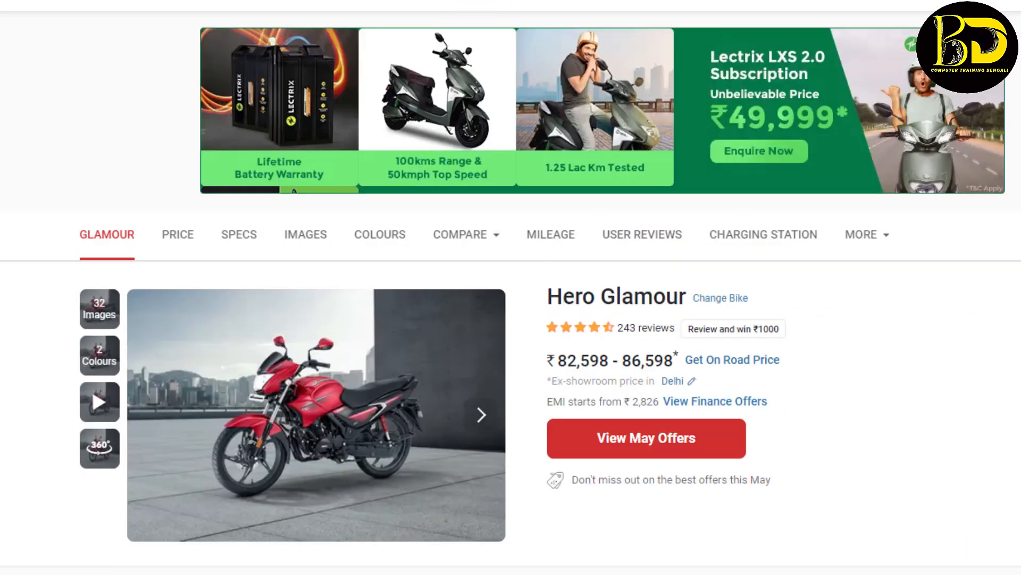
drag(548, 296, 684, 310)
key(ctrl+c)
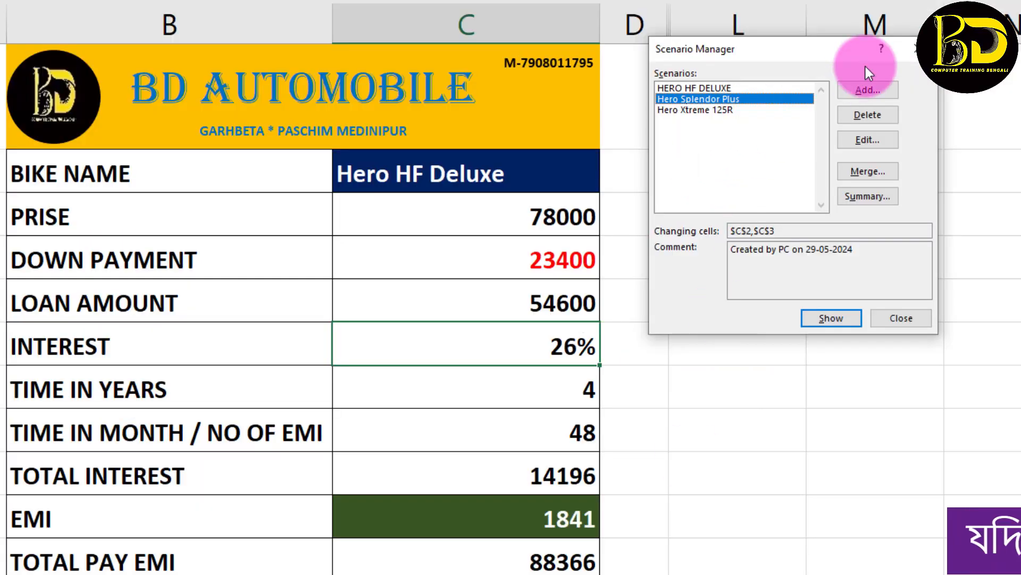
Back in Excel, add a Hero Glamour scenario for cells C2 and C3 with the values Hero Glamour and 95000.
click(867, 90)
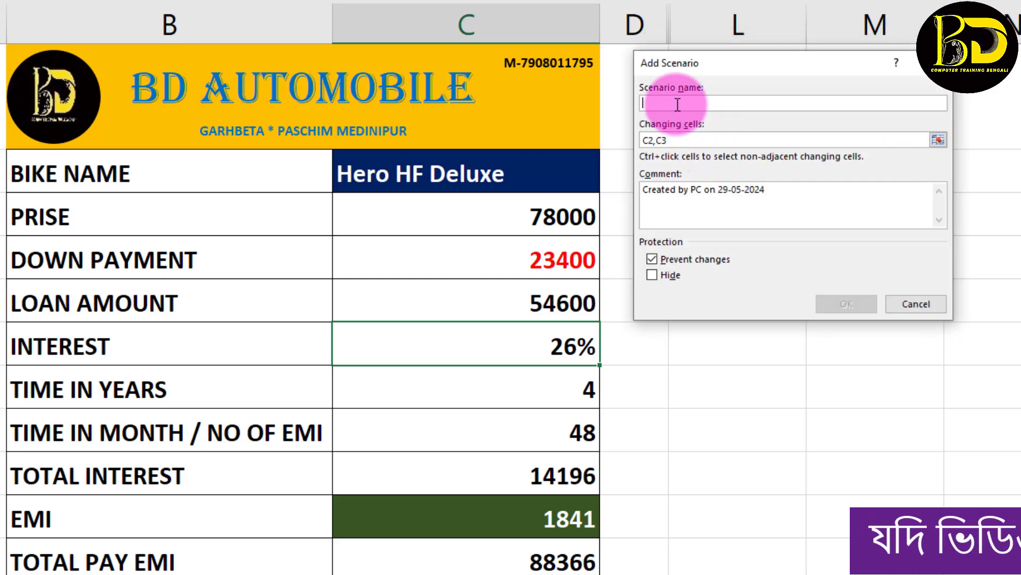
key(ctrl+v)
click(672, 137)
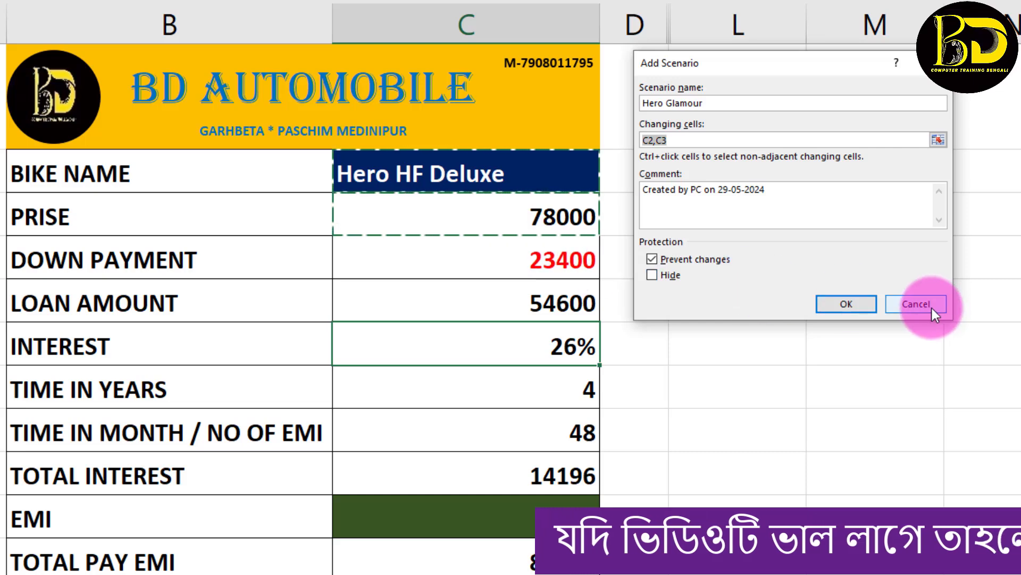
click(838, 302)
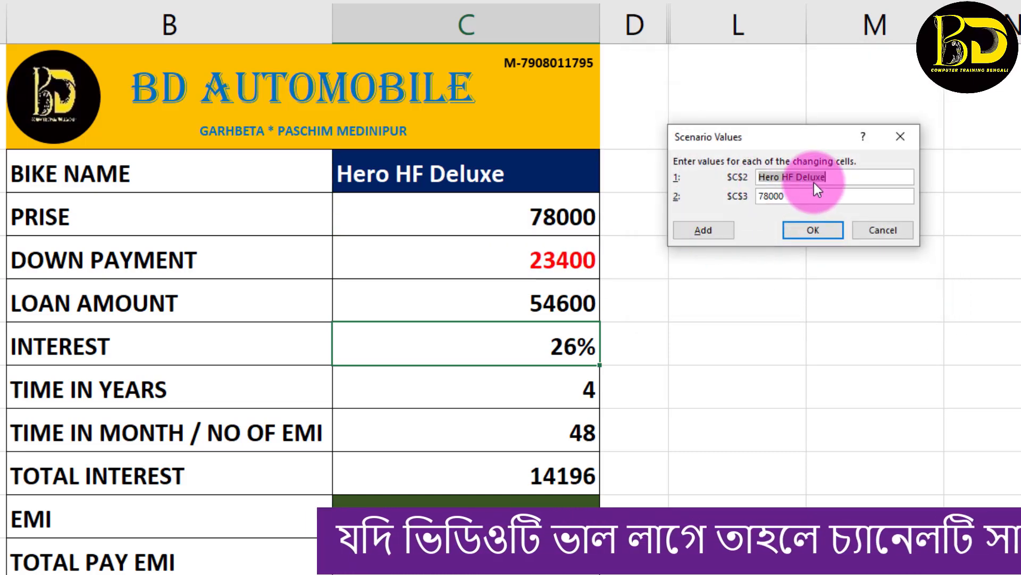
key(ctrl+v)
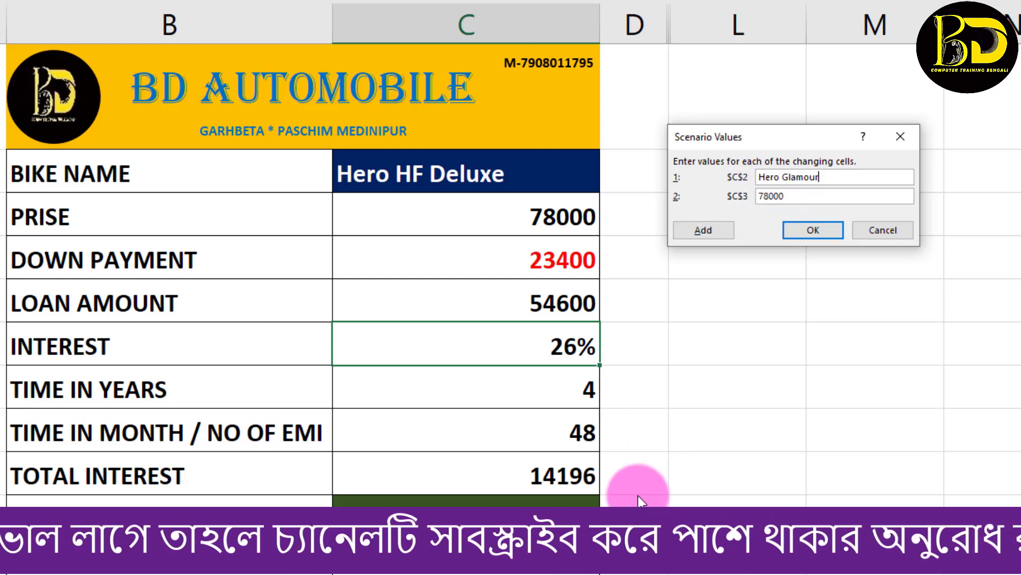
key(alt+Tab)
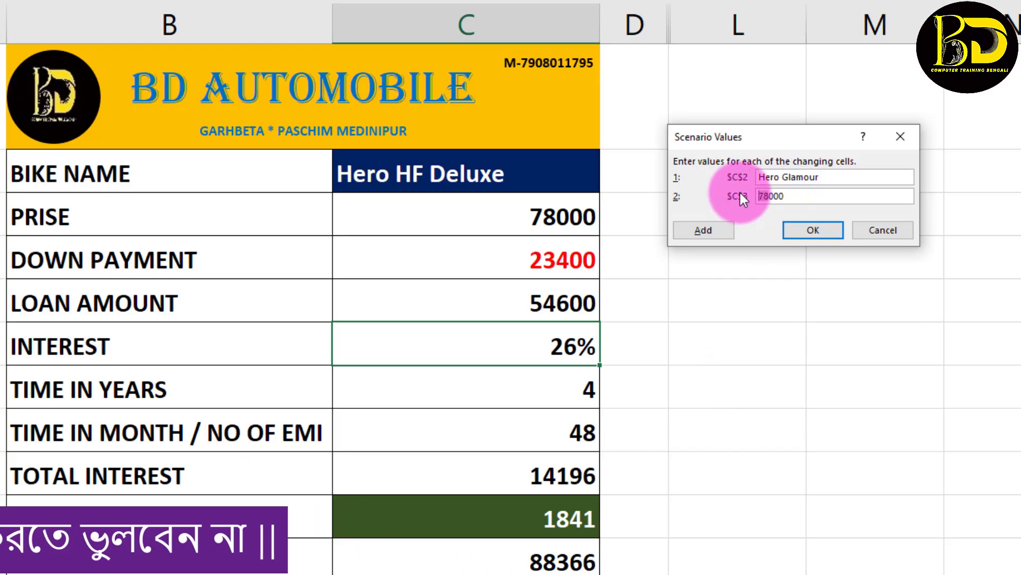
text(95)
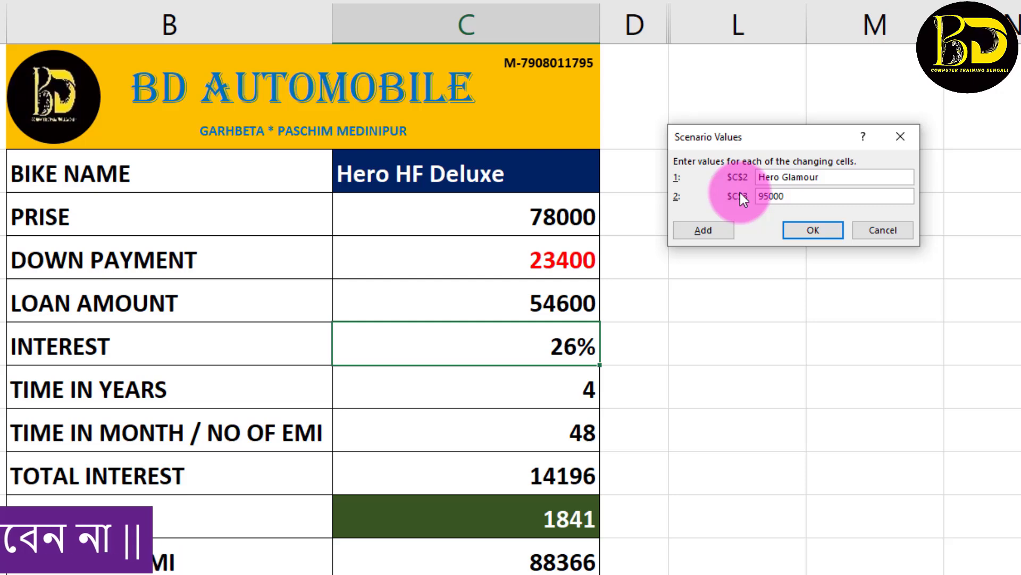
click(832, 226)
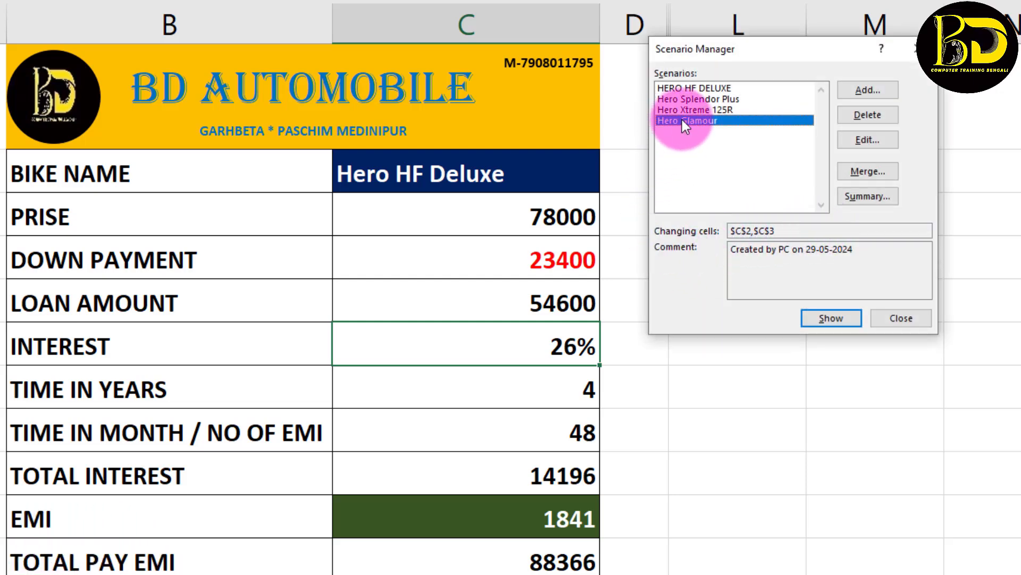
click(866, 90)
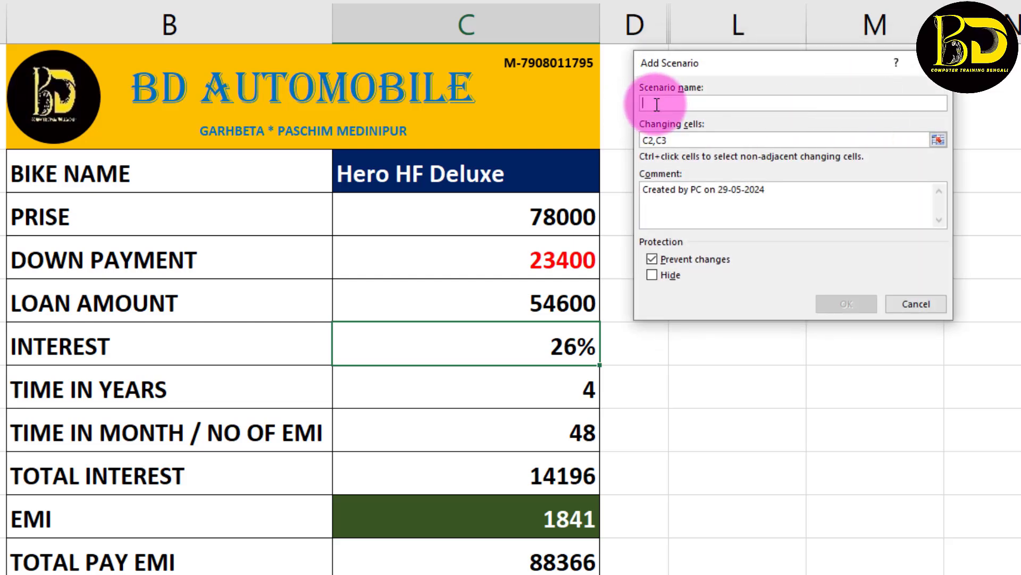
text(ZSFSDF)
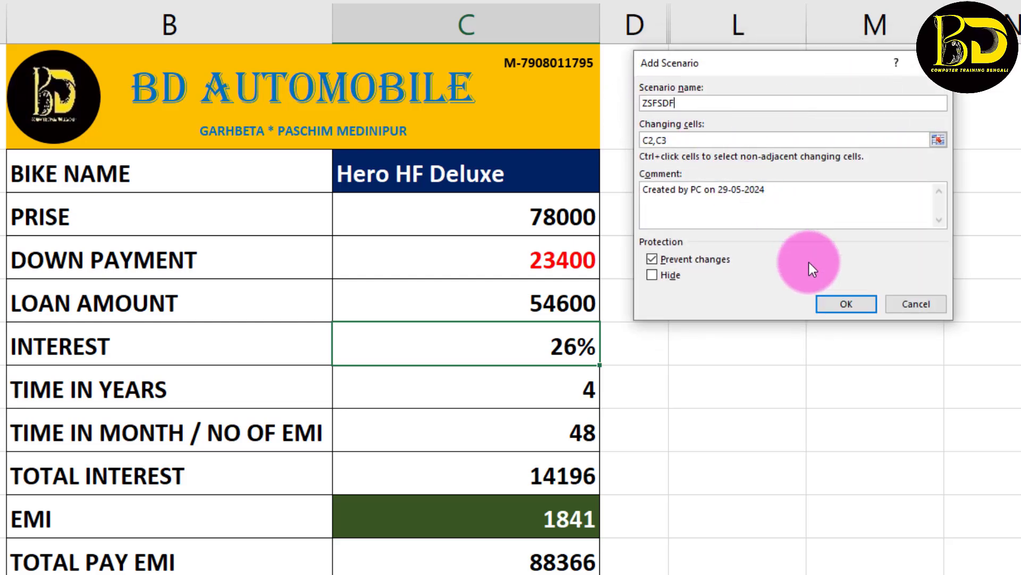
click(862, 304)
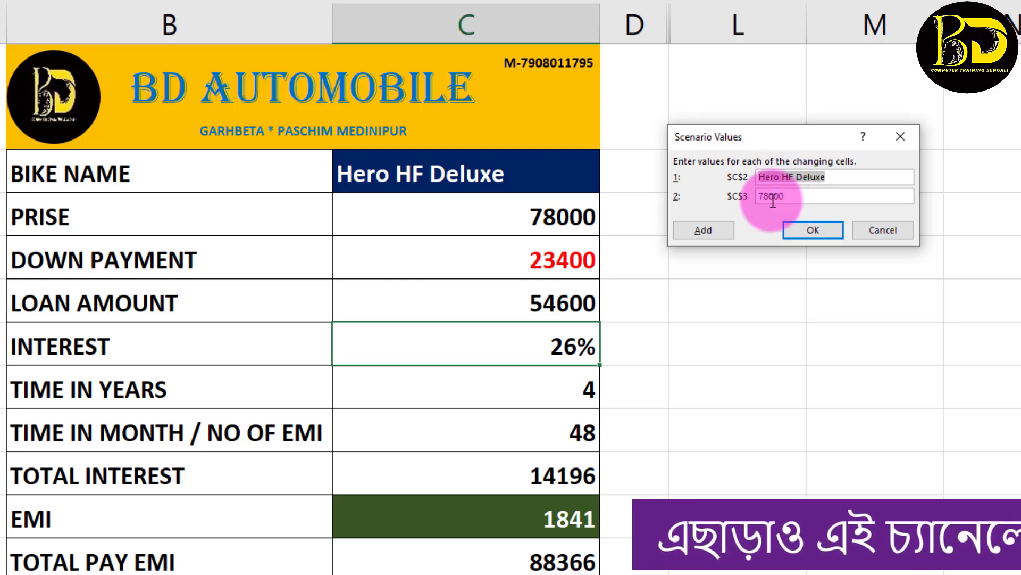
click(867, 223)
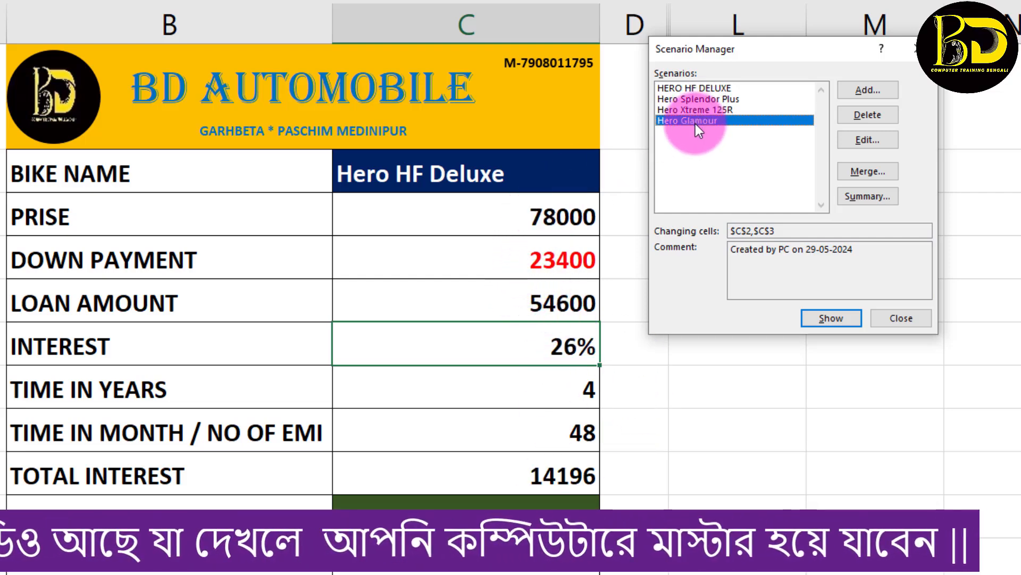
Compare the Hero Glamour and HERO HF DELUXE scenarios in the loan table, leave Hero Glamour shown and close the Scenario Manager.
click(849, 317)
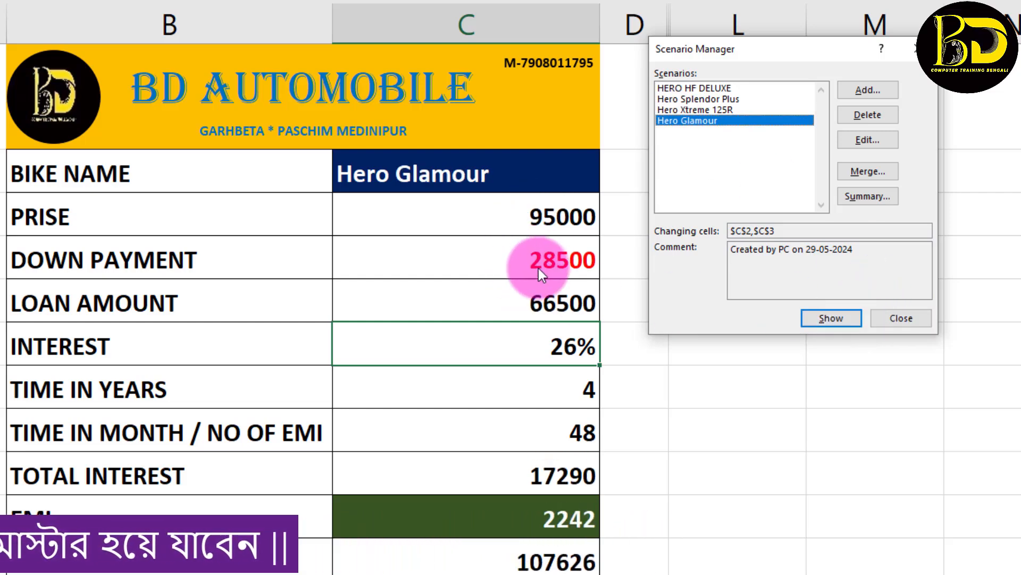
click(679, 87)
click(844, 318)
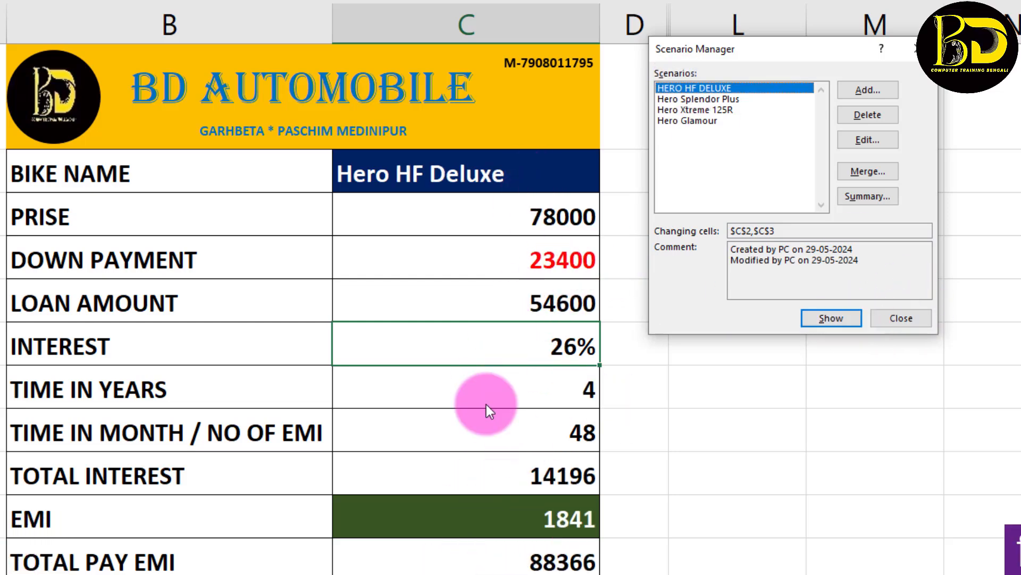
click(686, 121)
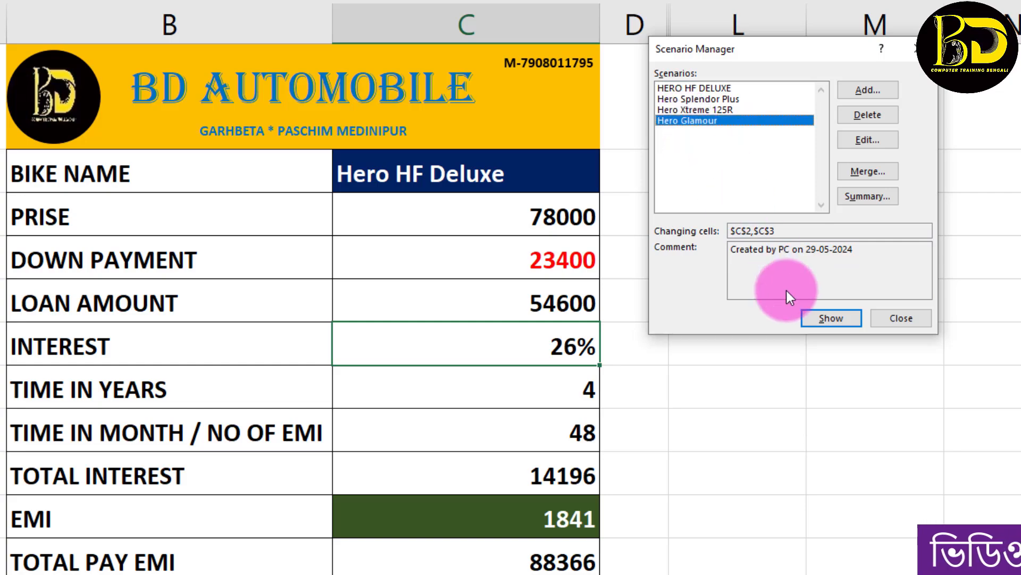
click(822, 319)
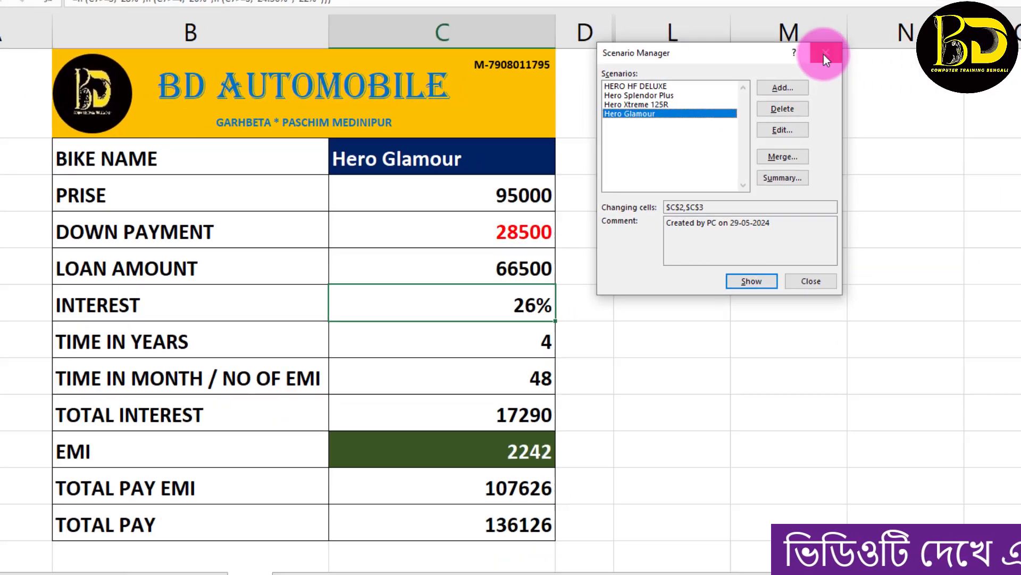
click(916, 48)
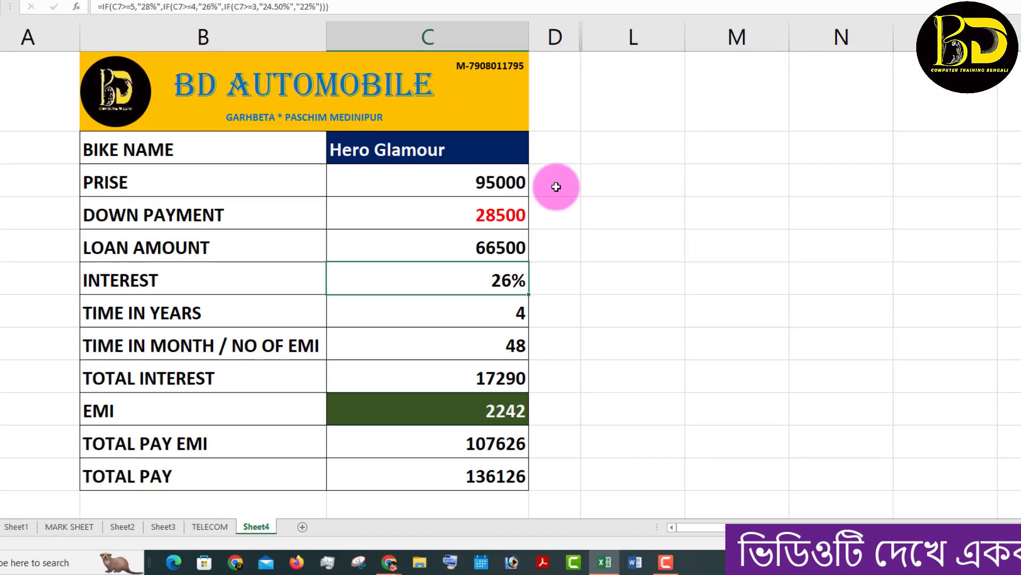
Examine the formulas in the down payment, interest and EMI cells of the loan table.
click(463, 221)
click(464, 239)
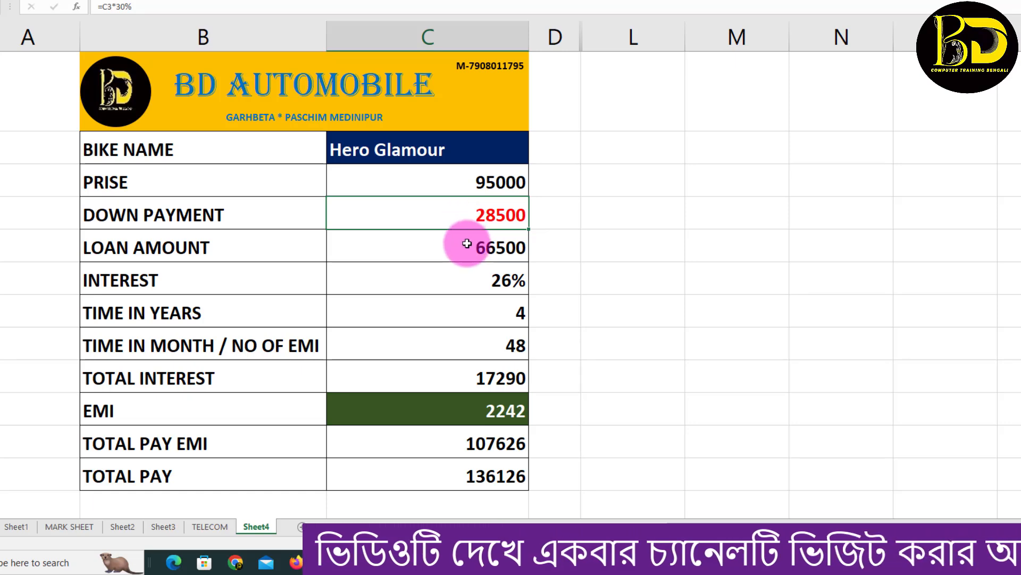
click(476, 272)
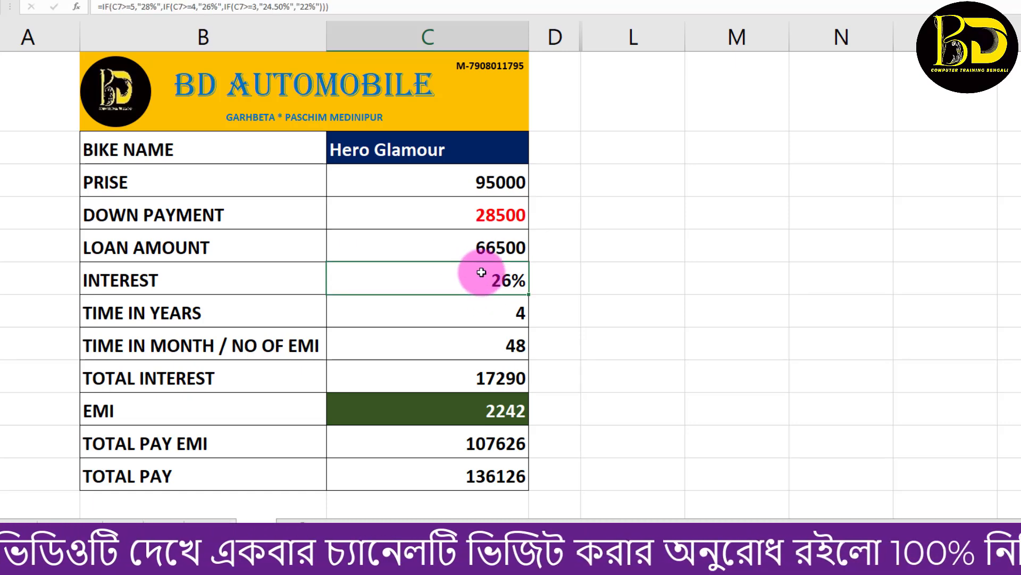
click(478, 410)
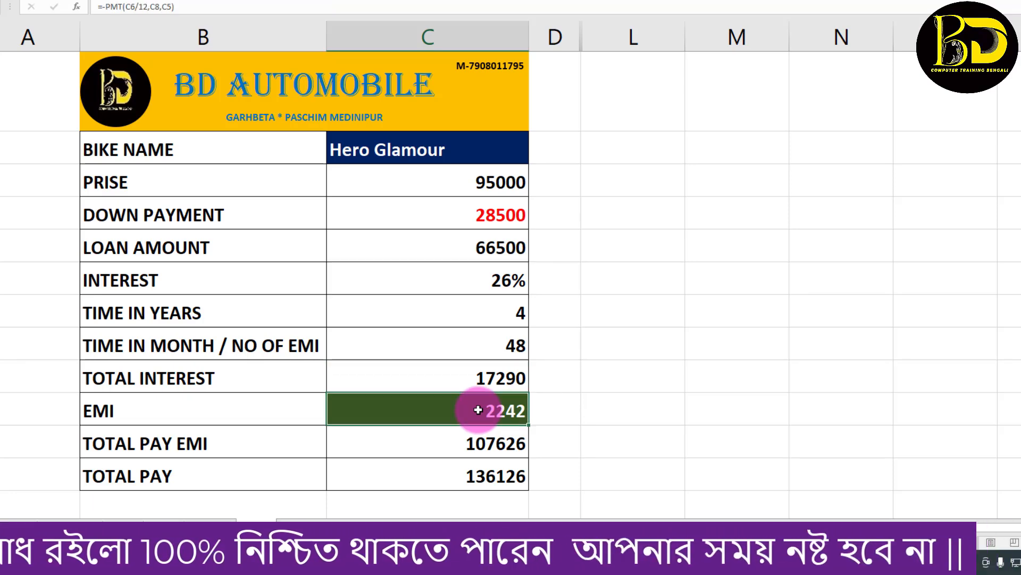
Set the loan time in years to 2 in the loan table.
click(490, 305)
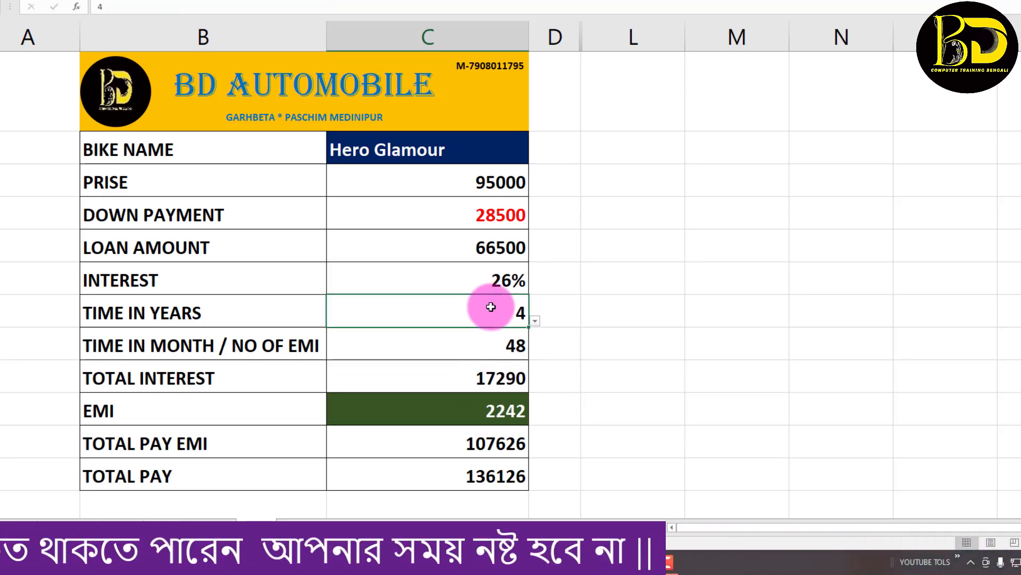
click(534, 320)
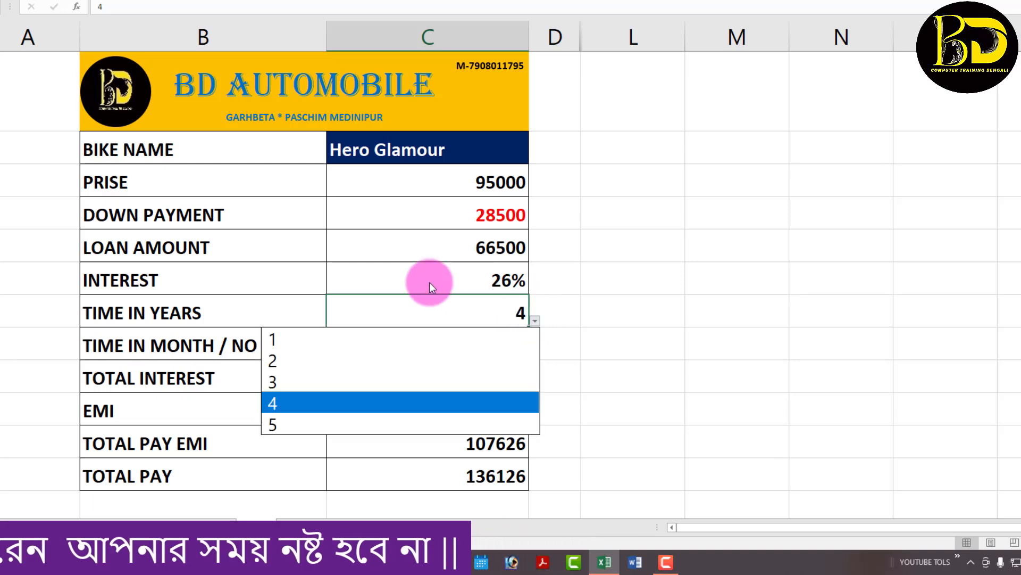
click(271, 358)
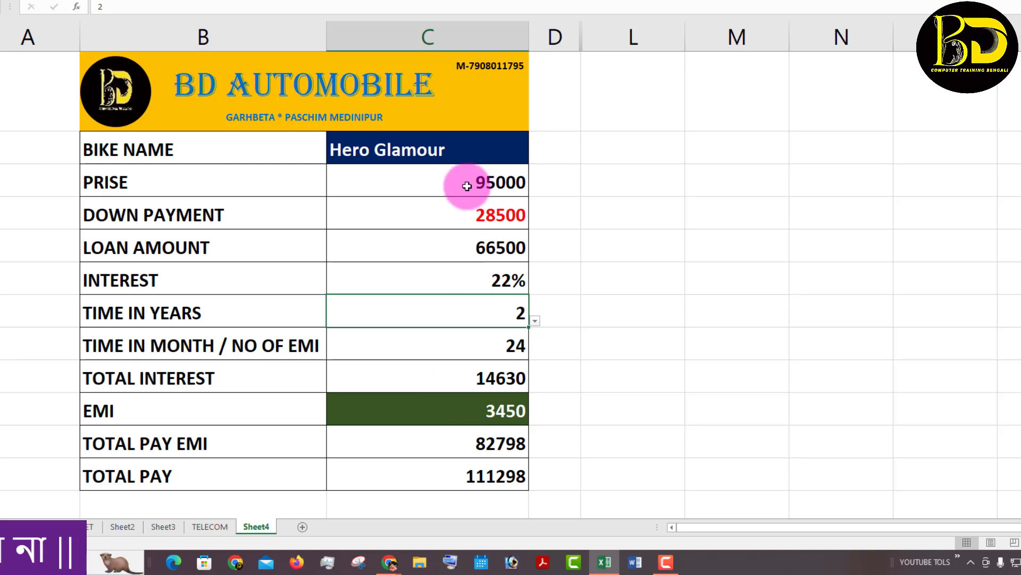
Open the Scenario Manager for the bike loan table and select the Hero Glamour scenario.
click(485, 182)
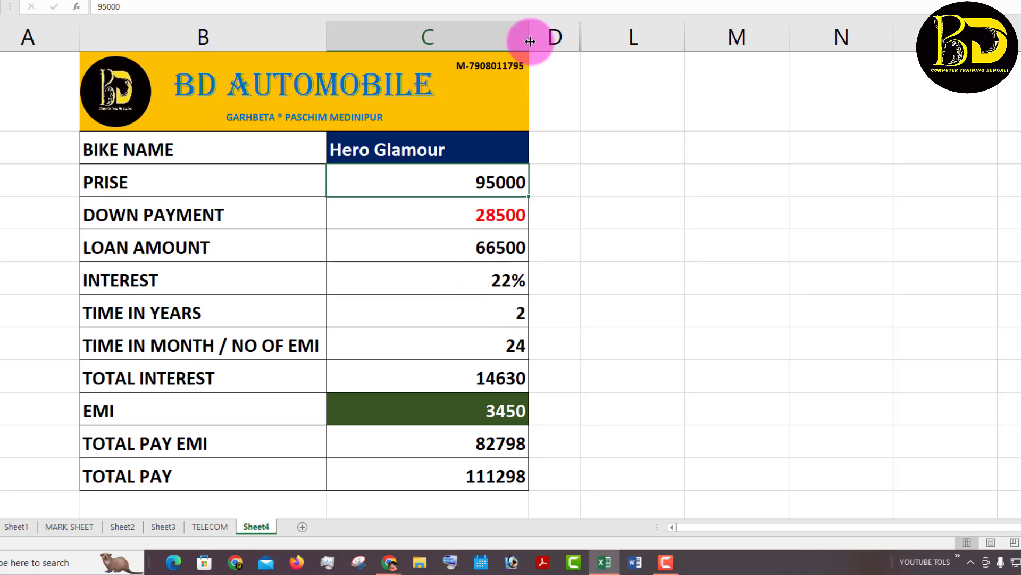
click(559, 0)
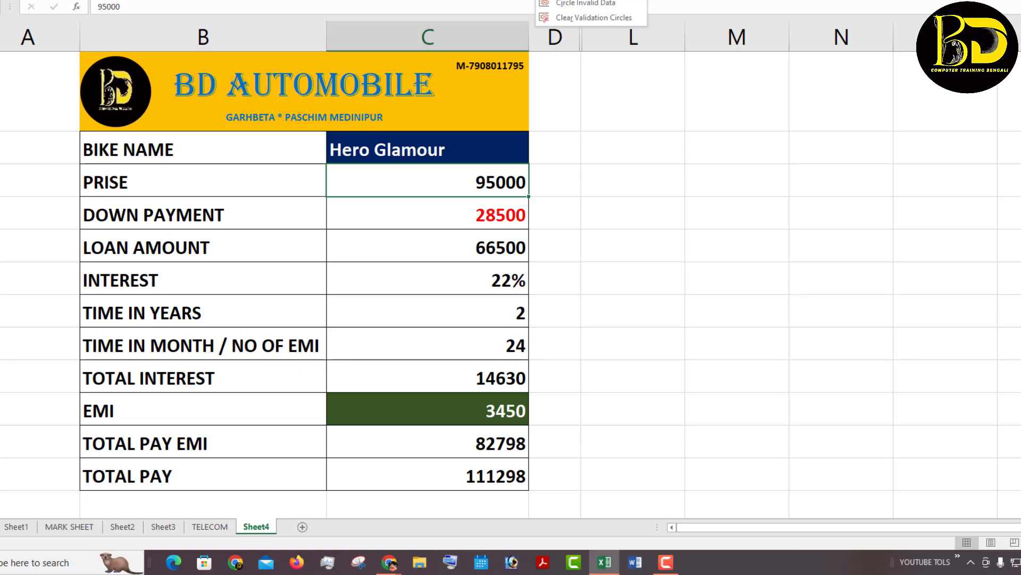
click(650, 172)
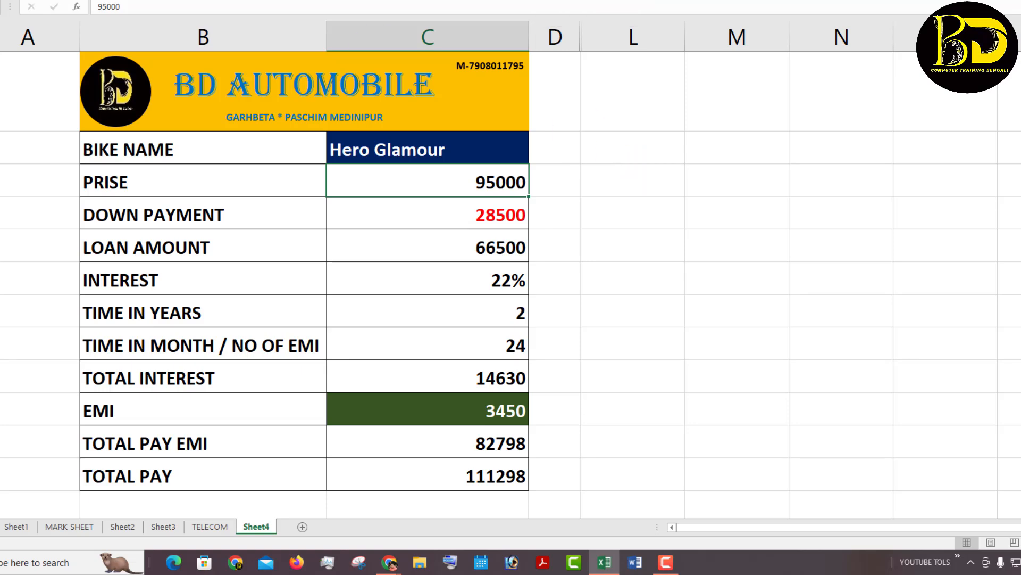
click(733, 0)
click(752, 1)
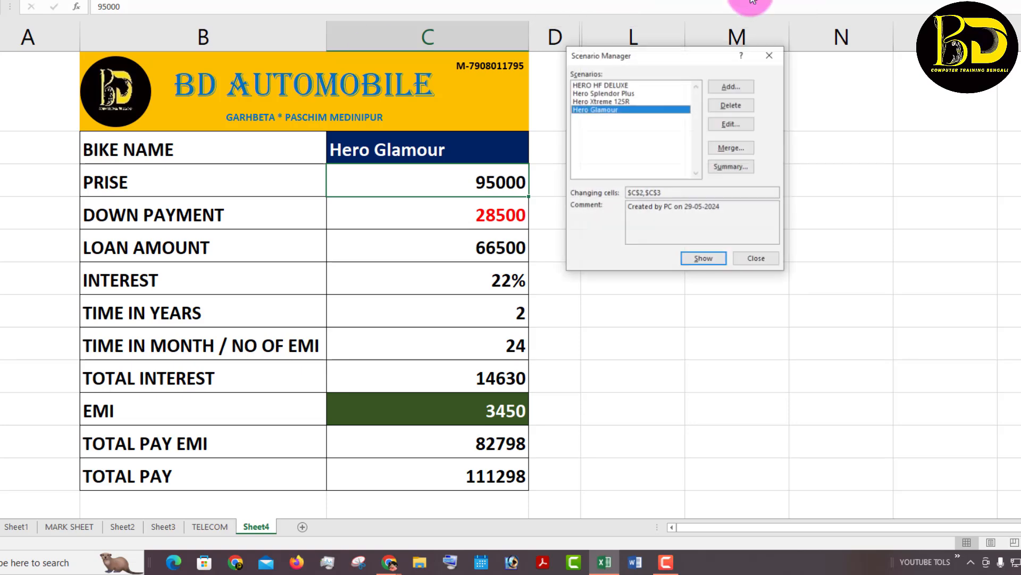
click(598, 109)
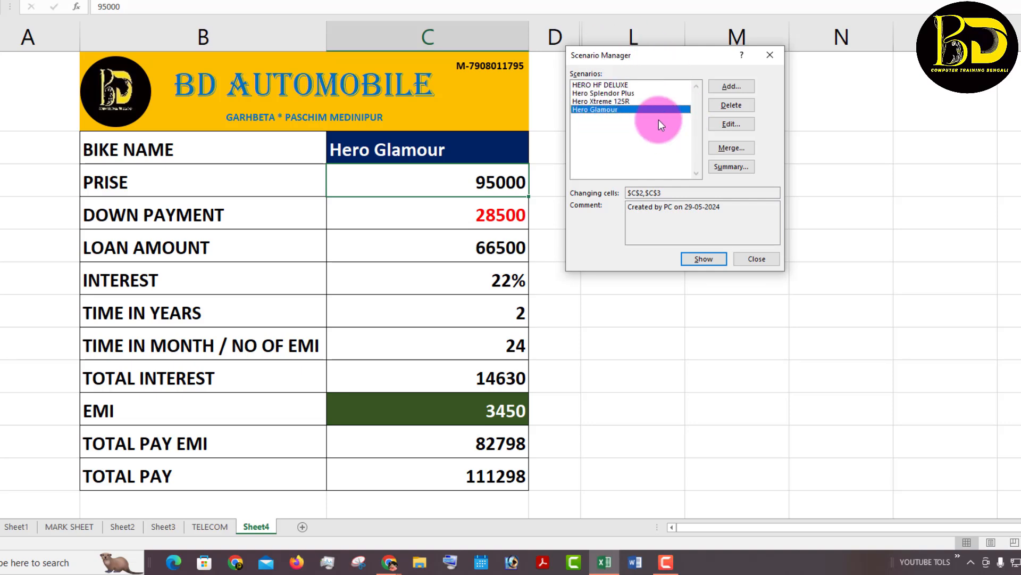
Switch to the browser, return from the Hero Glamour page to the Hero bike price list and copy the name Hero Super Splendor.
click(391, 562)
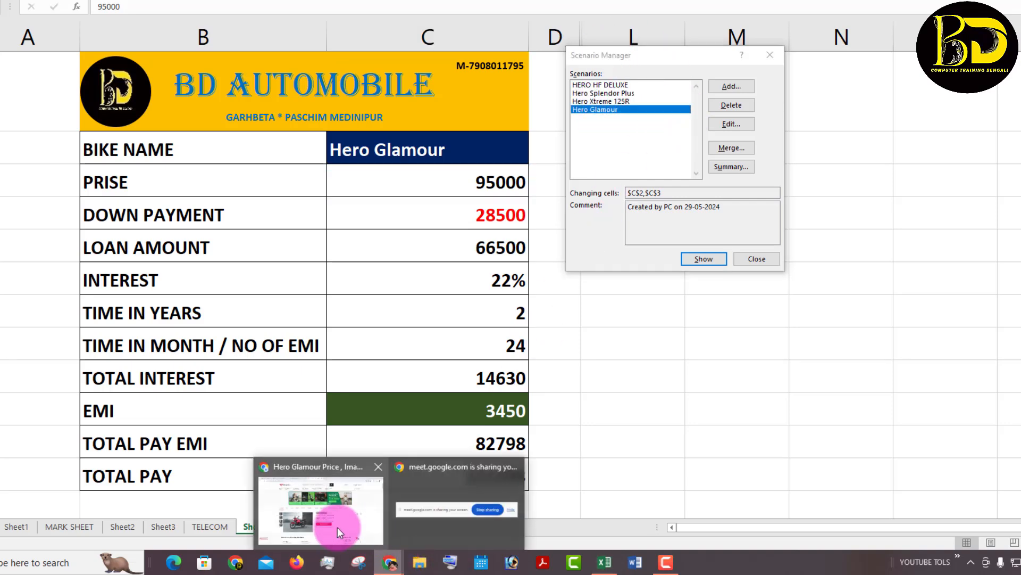
click(334, 526)
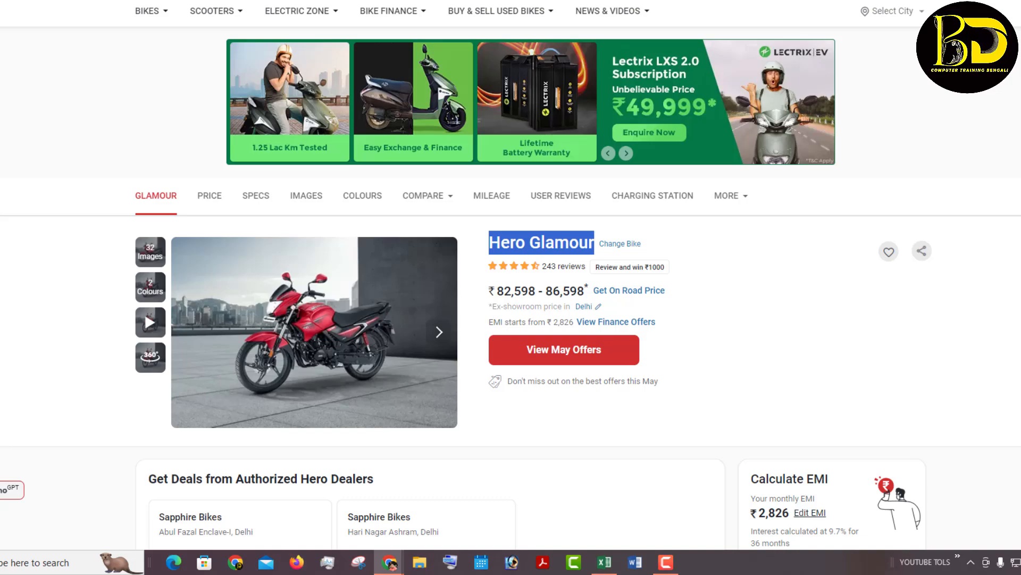
key(alt+Left)
scroll(526, 330, down, 3)
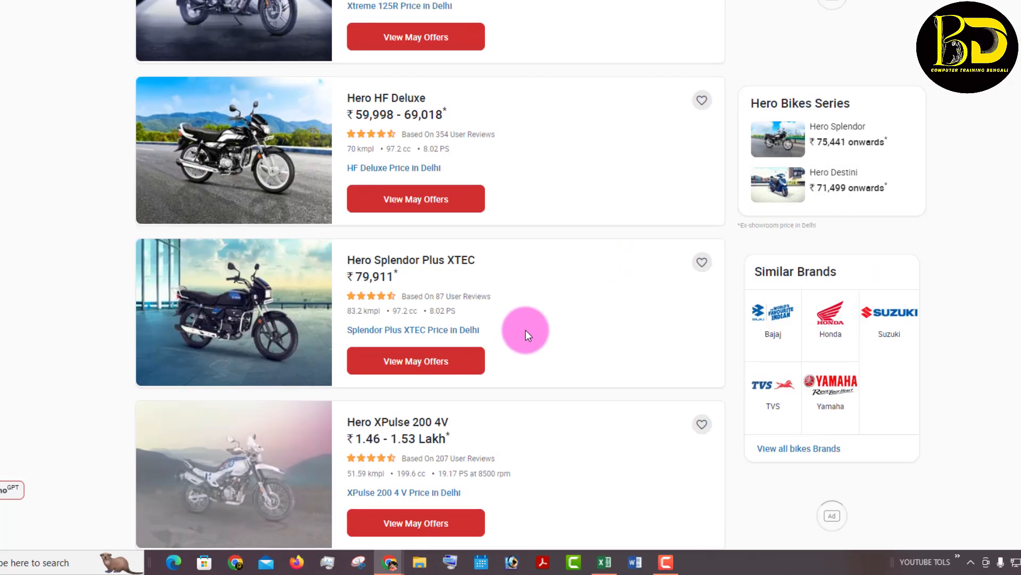
scroll(526, 330, down, 10)
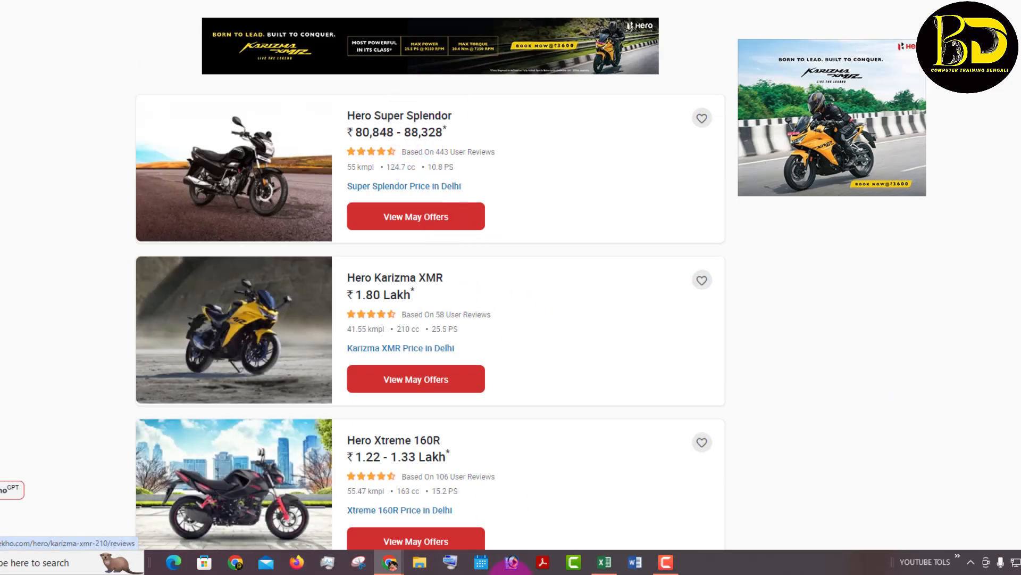
click(604, 562)
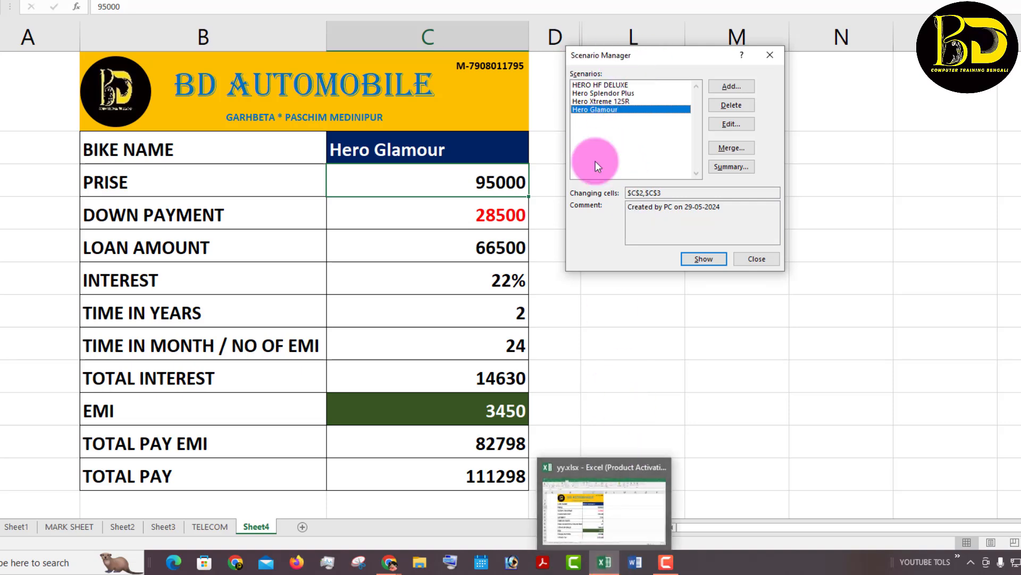
click(603, 563)
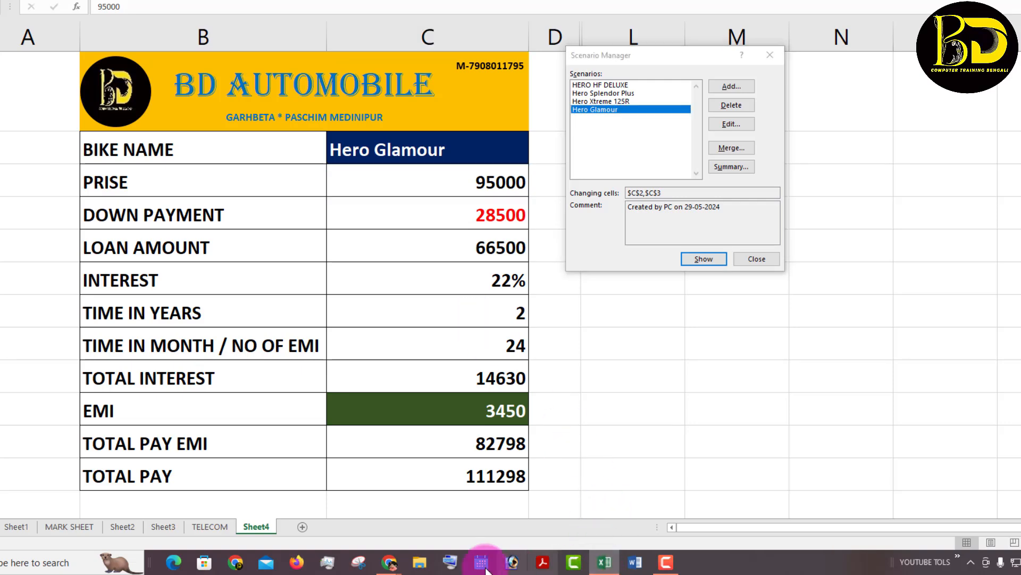
mouse_move(393, 564)
click(327, 517)
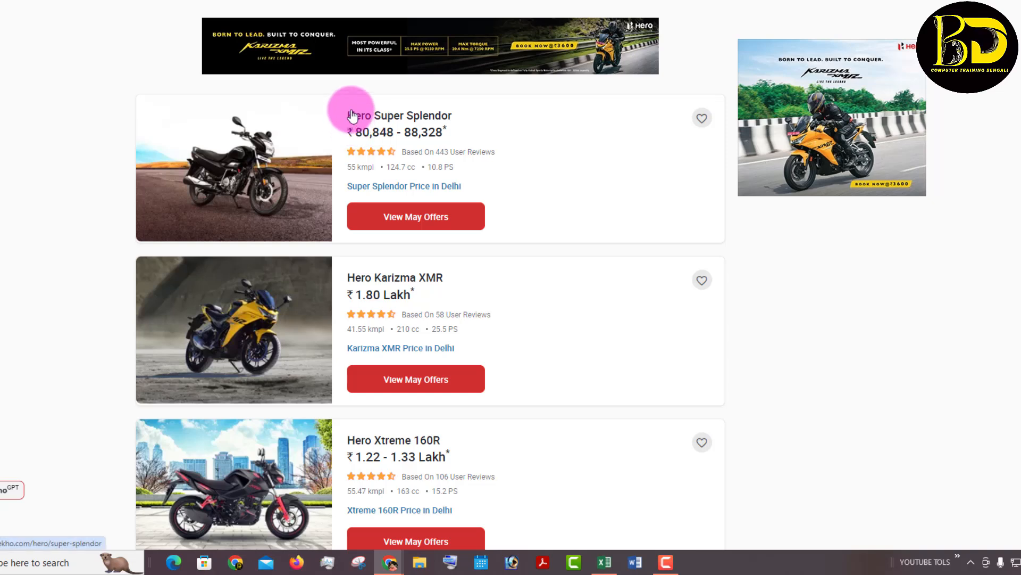
drag(345, 114, 439, 112)
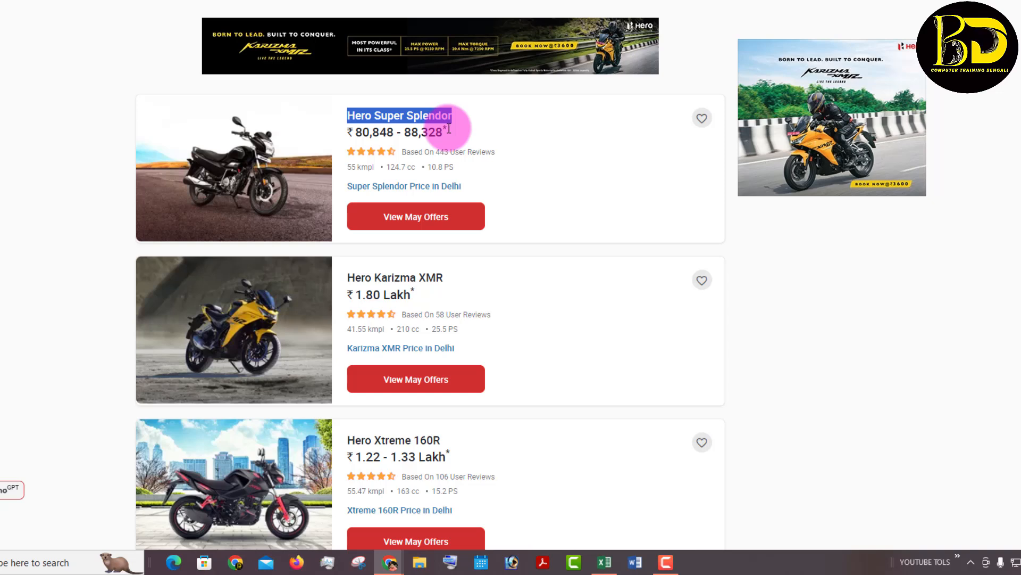
Back in Excel, add a Hero Super Splendor scenario for cells C2 and C3 with the values Hero Super Splendor and 98000.
click(605, 560)
click(735, 86)
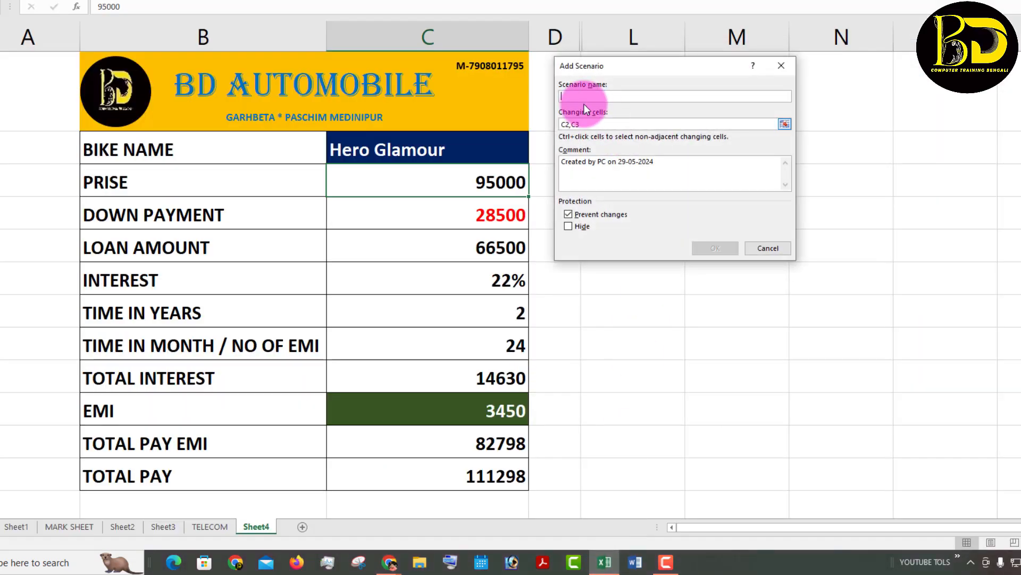
text(Hero Super Splendor)
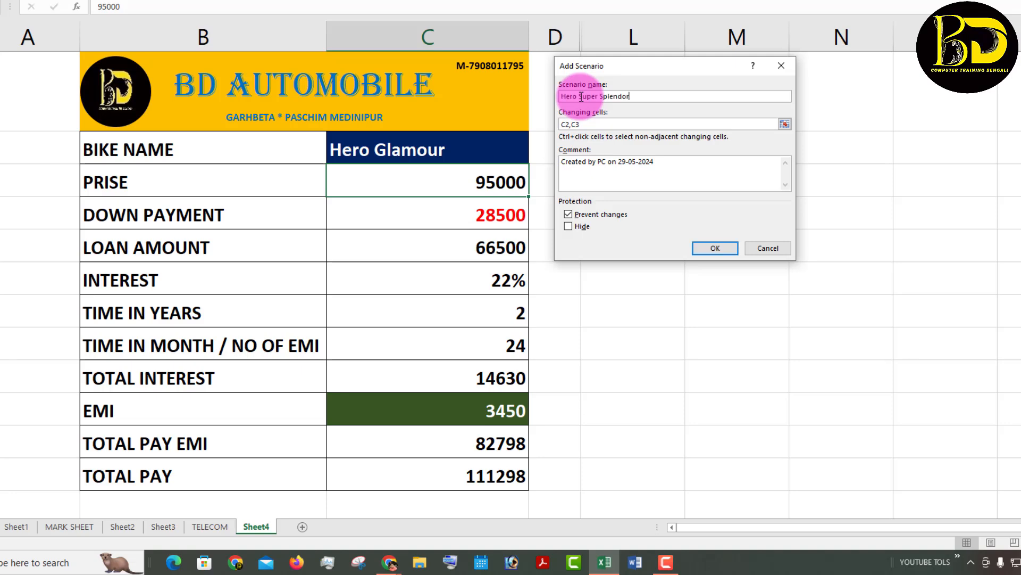
click(717, 248)
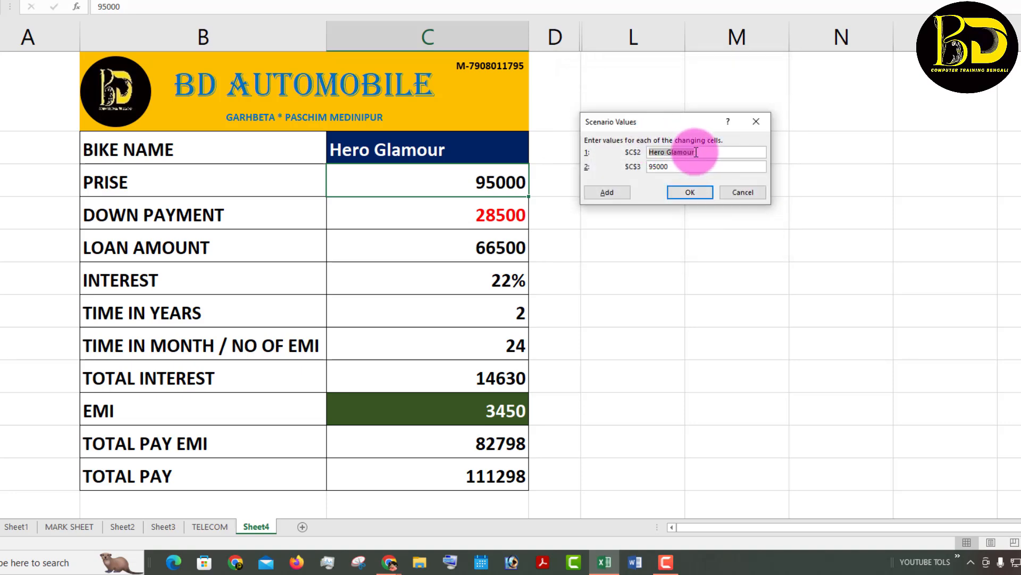
text(Hero Super Splendor)
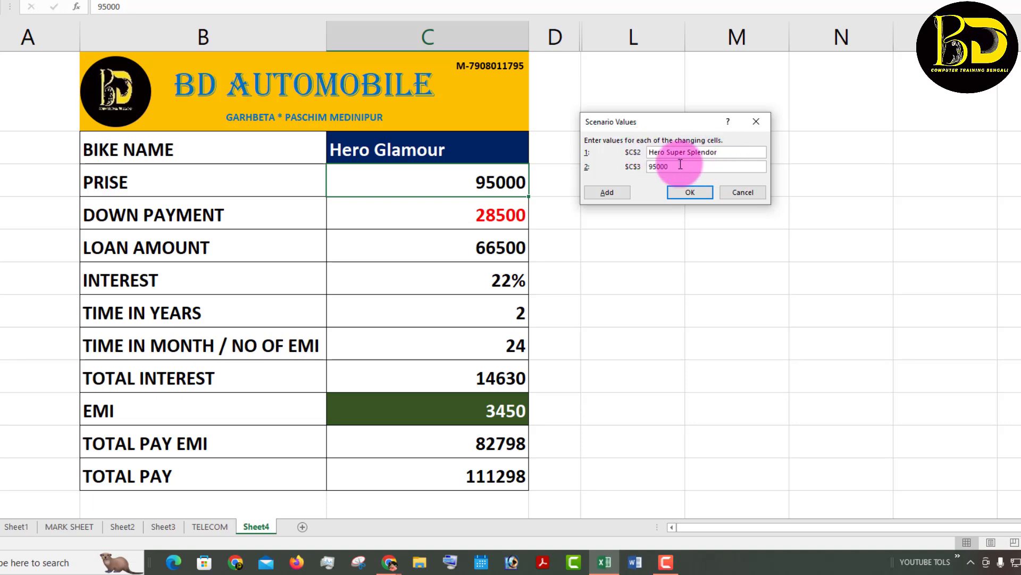
key(Tab)
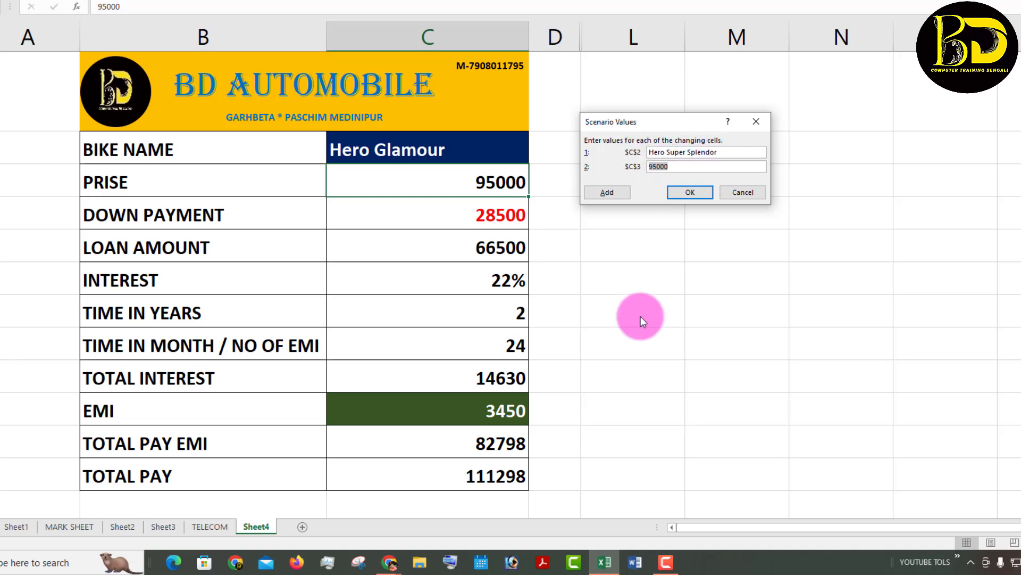
text(98000)
click(693, 193)
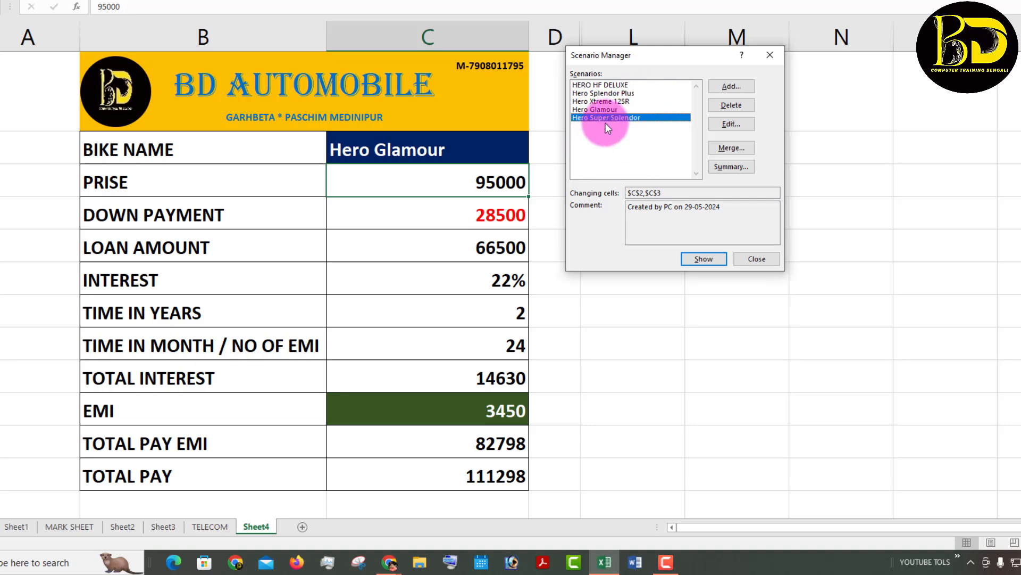
Show the Hero Super Splendor scenario in the loan table and set the loan time to 4 years.
click(698, 257)
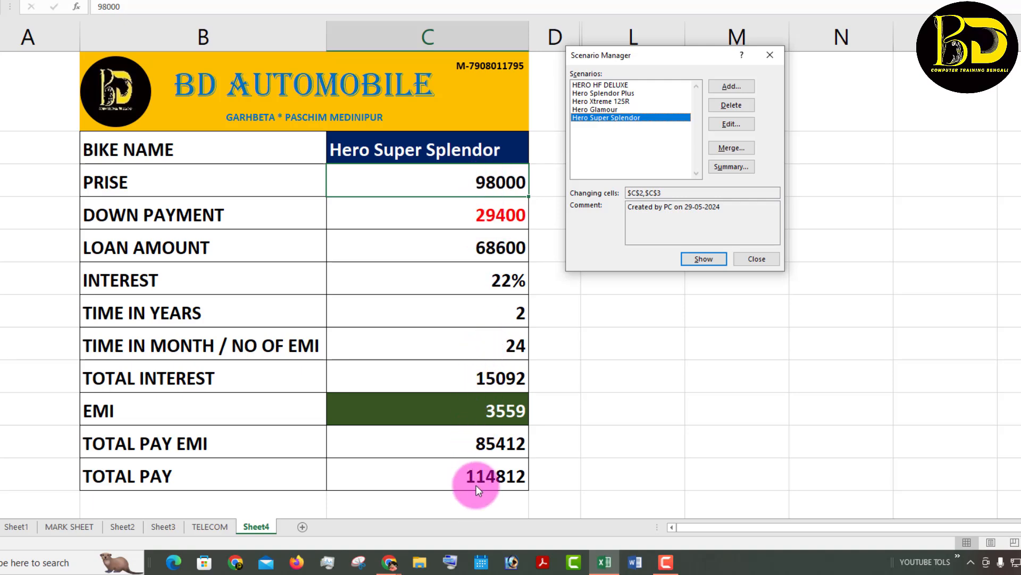
click(746, 261)
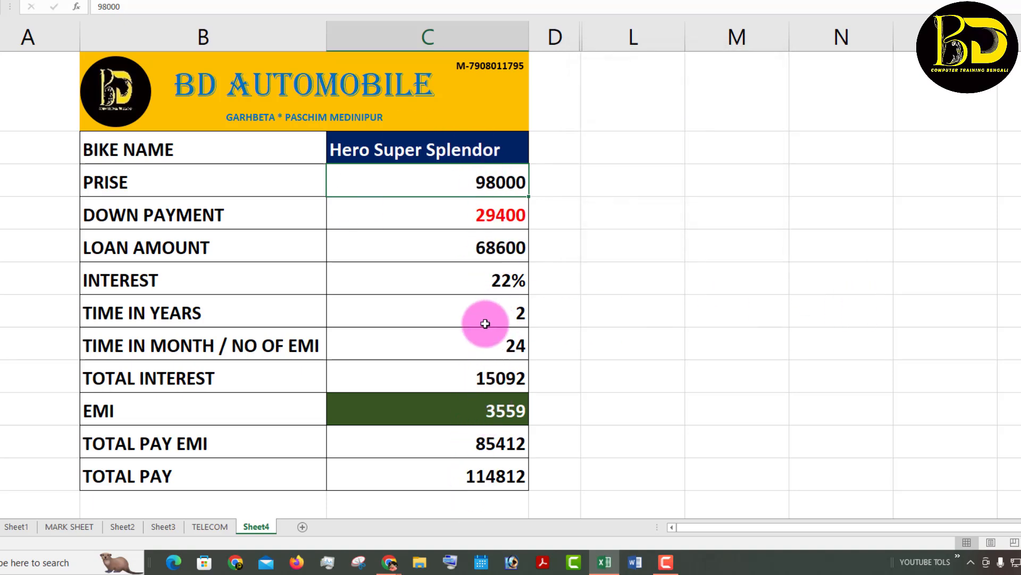
click(473, 317)
click(533, 322)
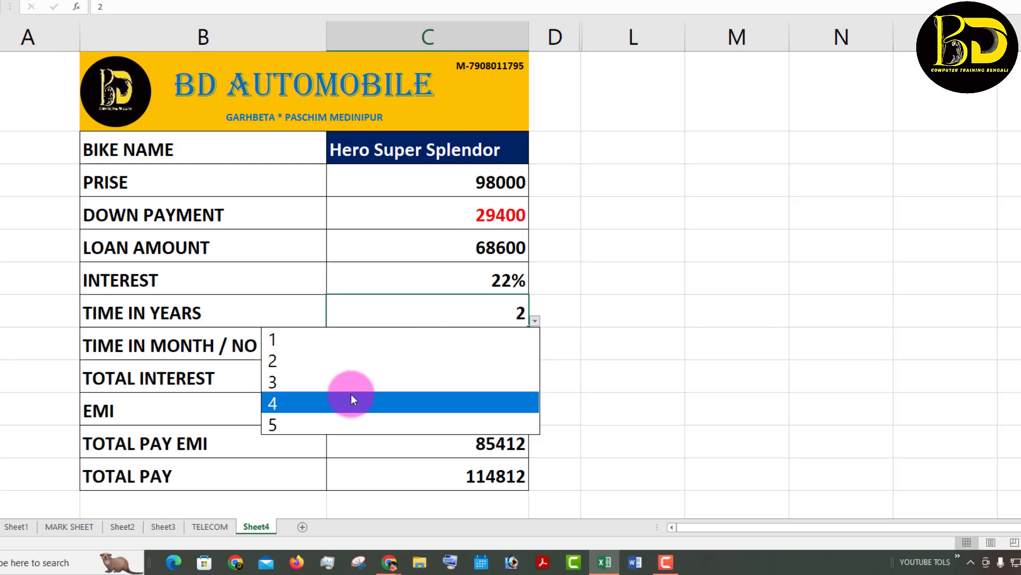
click(351, 399)
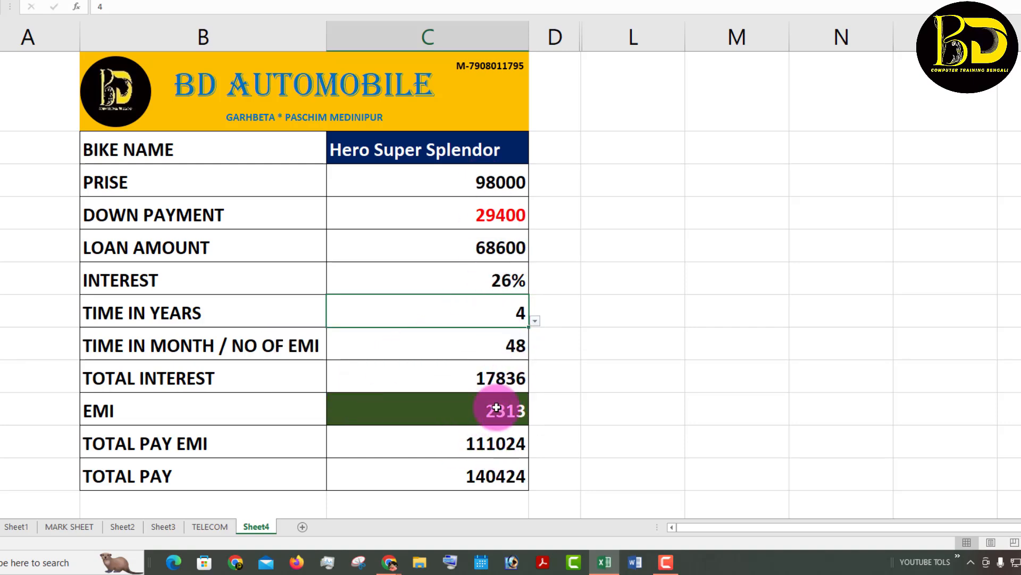
click(502, 410)
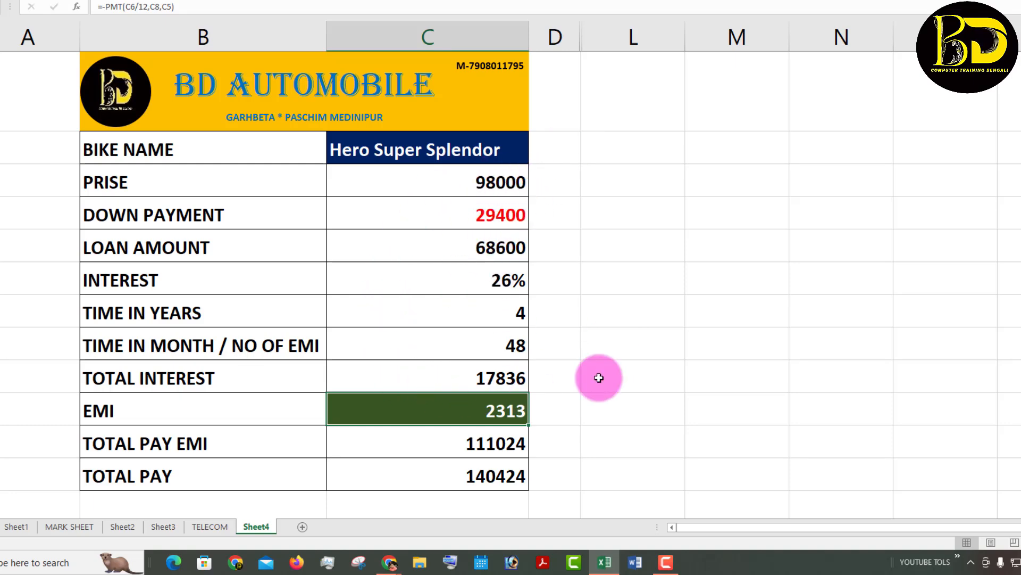
Switch to the Google Meet call in the browser.
click(389, 564)
click(330, 507)
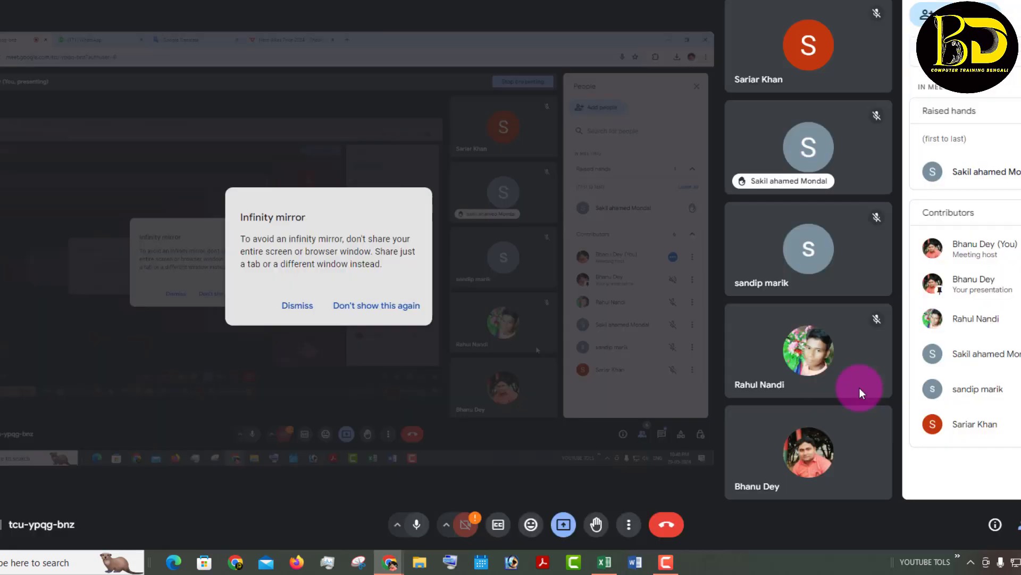